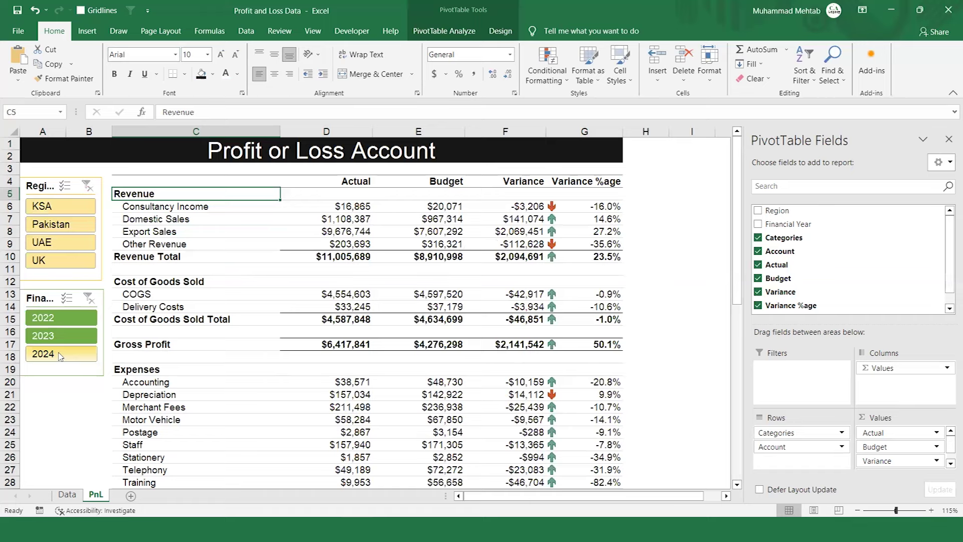
- Filter the report to the Pakistan region with all three financial years included
left_click(54, 318)
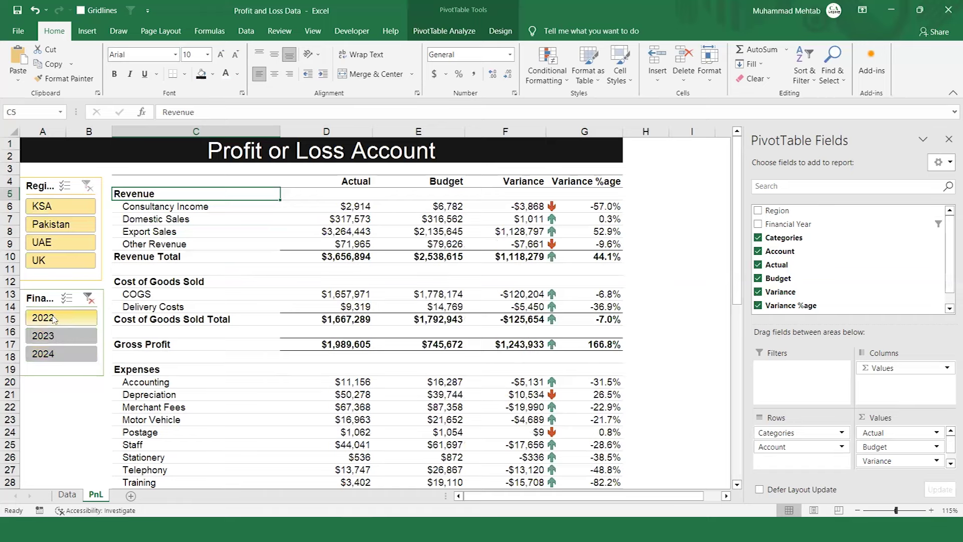
left_click(73, 353)
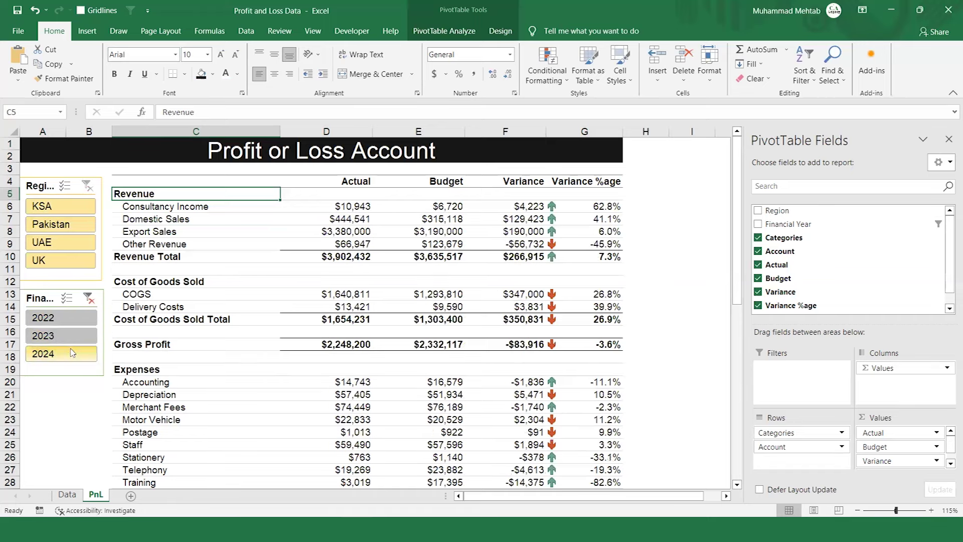
left_click(59, 225)
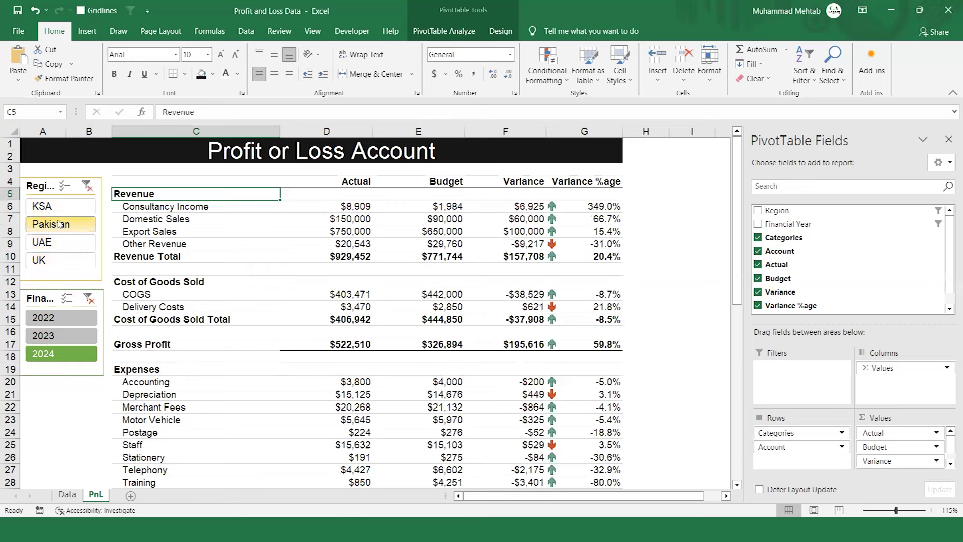
left_click(88, 299)
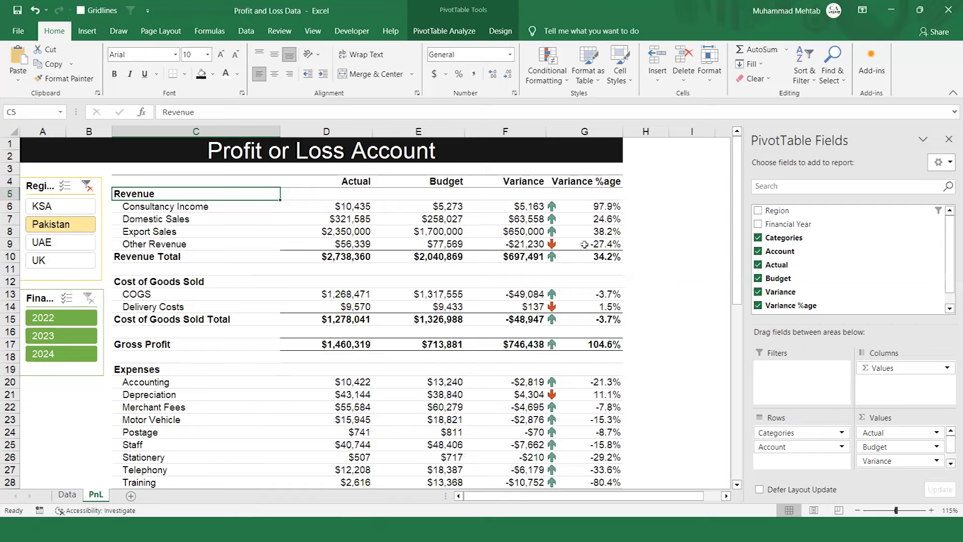
mouse_move(346, 218)
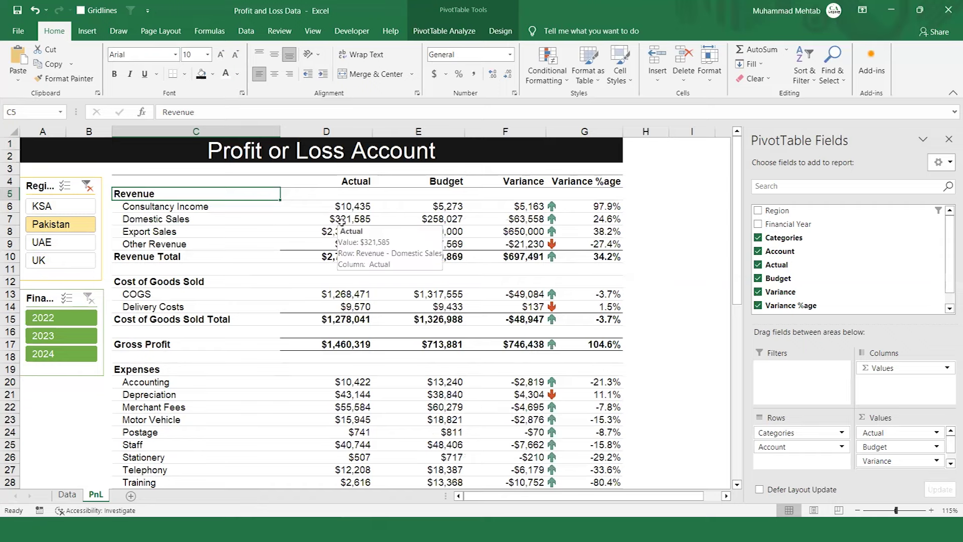
key("ctrl+Page_Up")
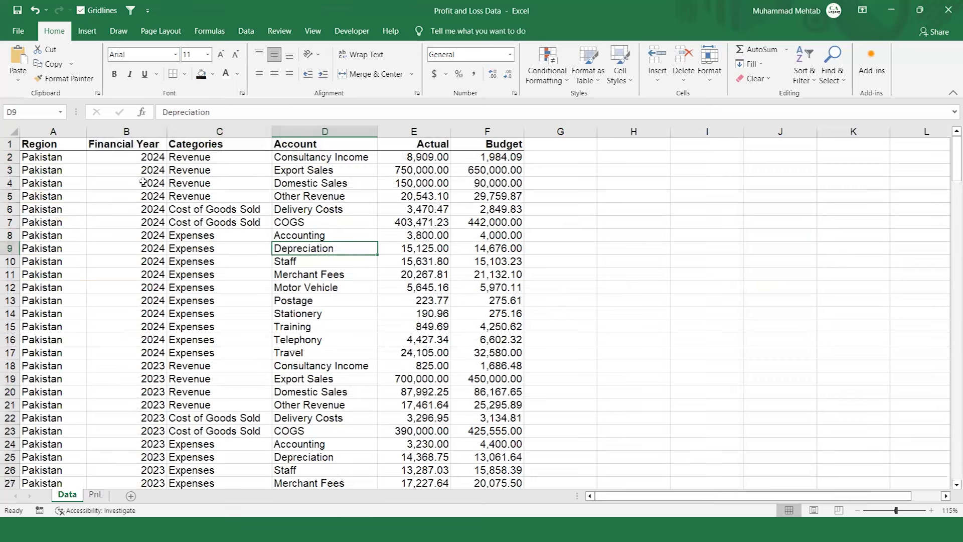
left_click(66, 157)
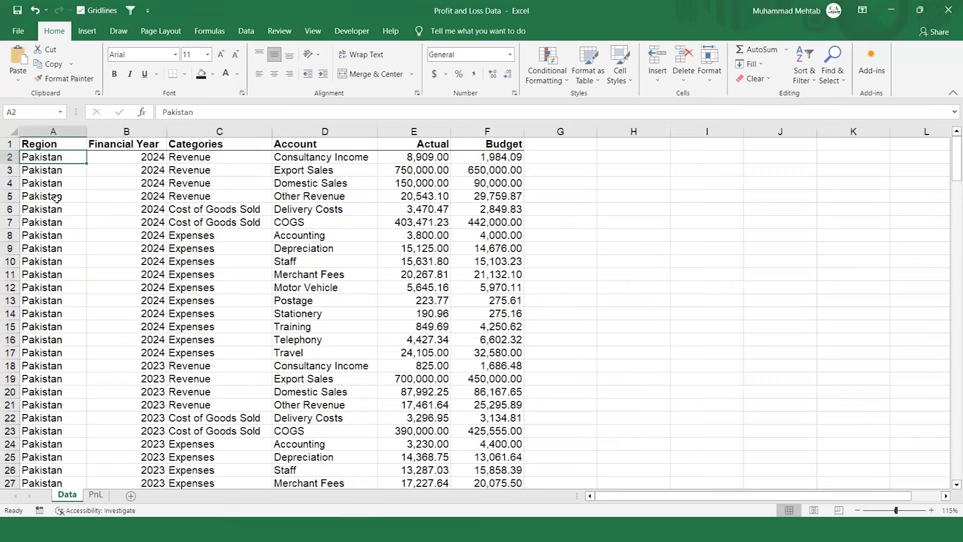
key("ctrl+Right")
key("Left")
key("Left")
key("Left")
key("Left")
key("ctrl+shift+Down")
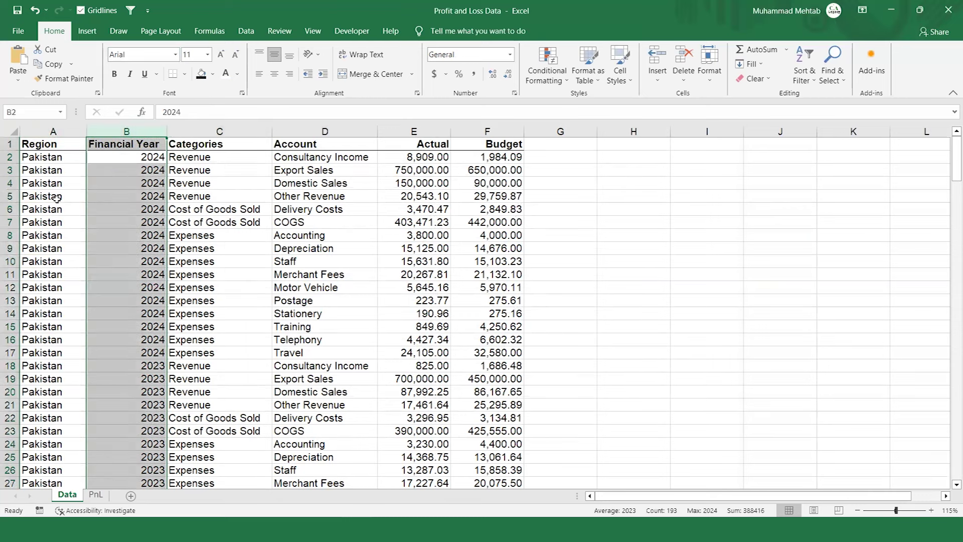
key("Right")
key("ctrl+shift+Down")
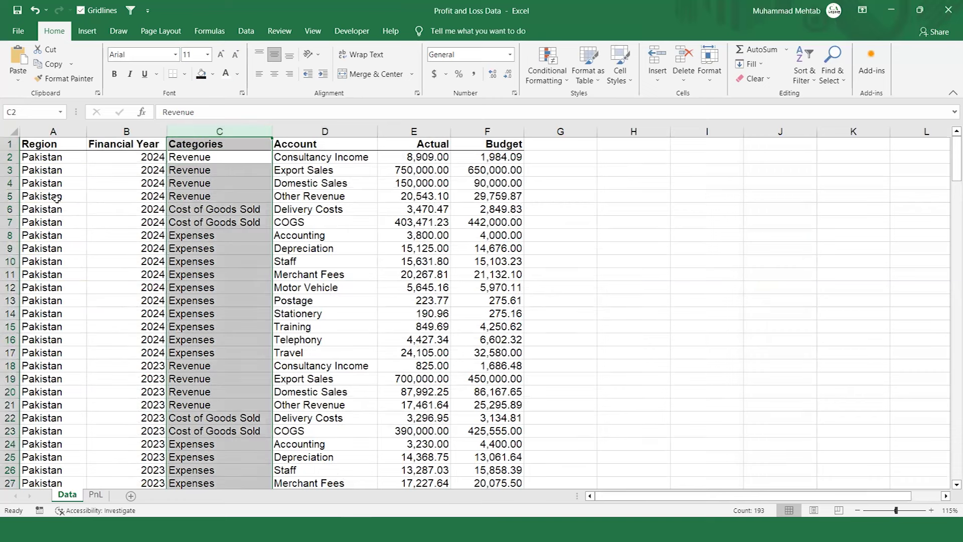
key("Right")
key("Left")
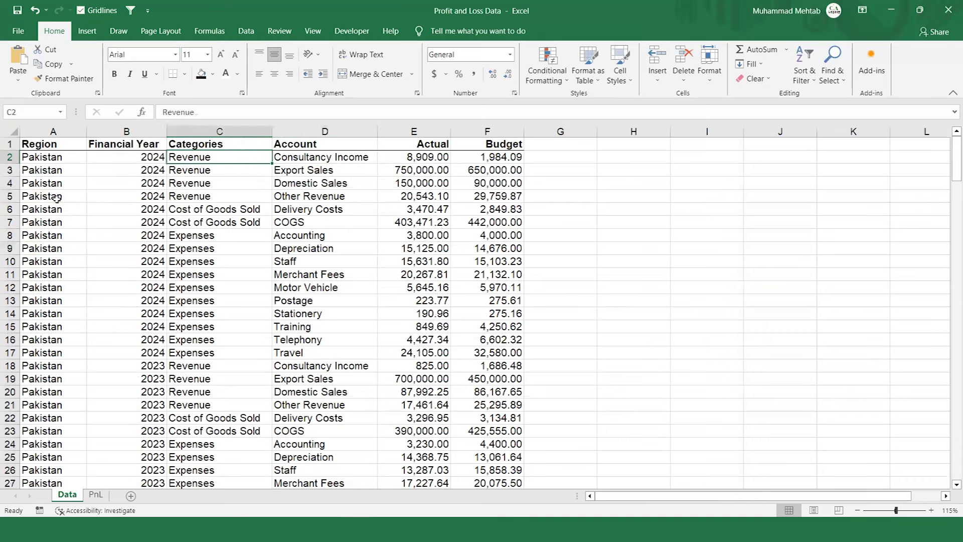
key("Right")
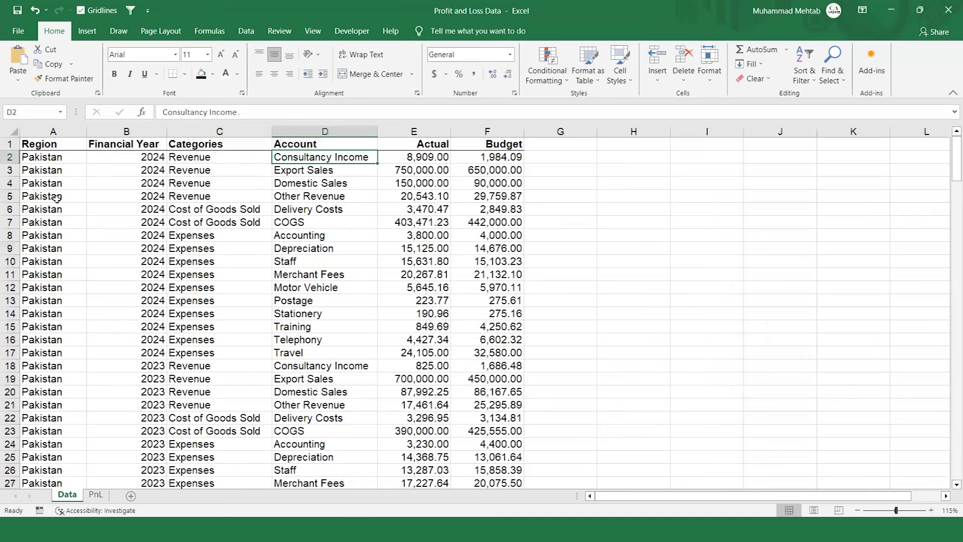
key("ctrl+space")
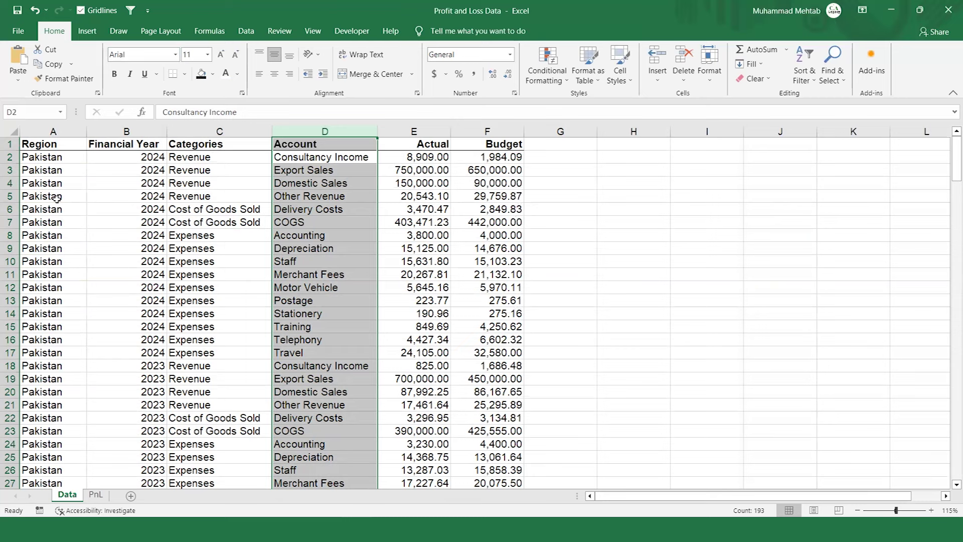
key("Left")
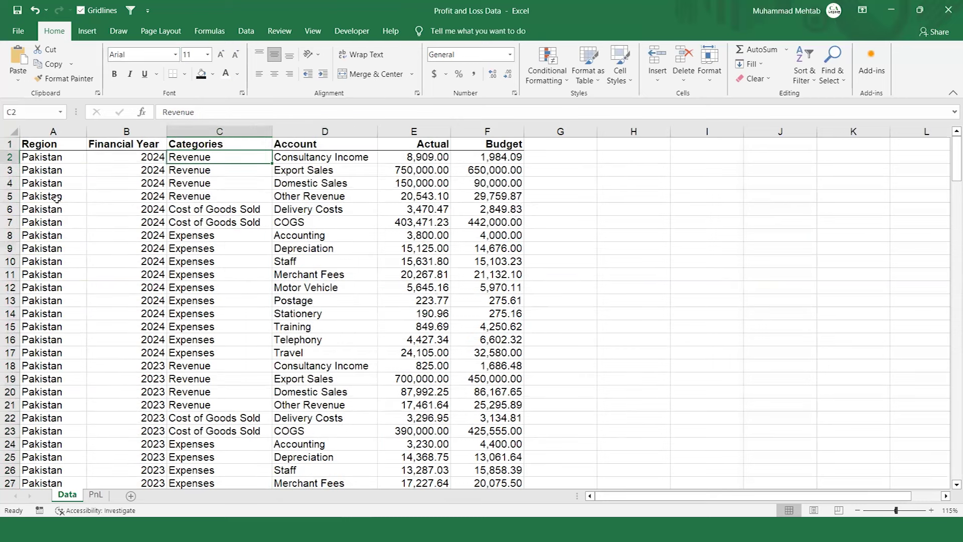
key("Right")
key("Right")
key("Right")
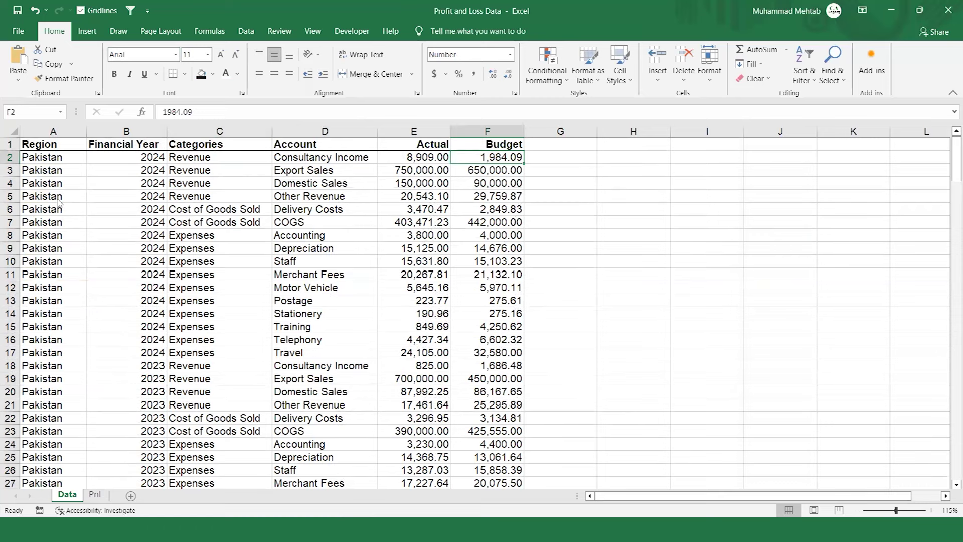
key("ctrl+Page_Down")
key("Down")
key("Down")
key("Down")
key("Down")
key("Down")
key("Down")
key("Down")
key("Down")
key("Down")
key("Down")
key("Down")
key("Down")
key("Down")
key("Down")
key("Down")
key("Down")
key("Down")
key("Down")
key("Down")
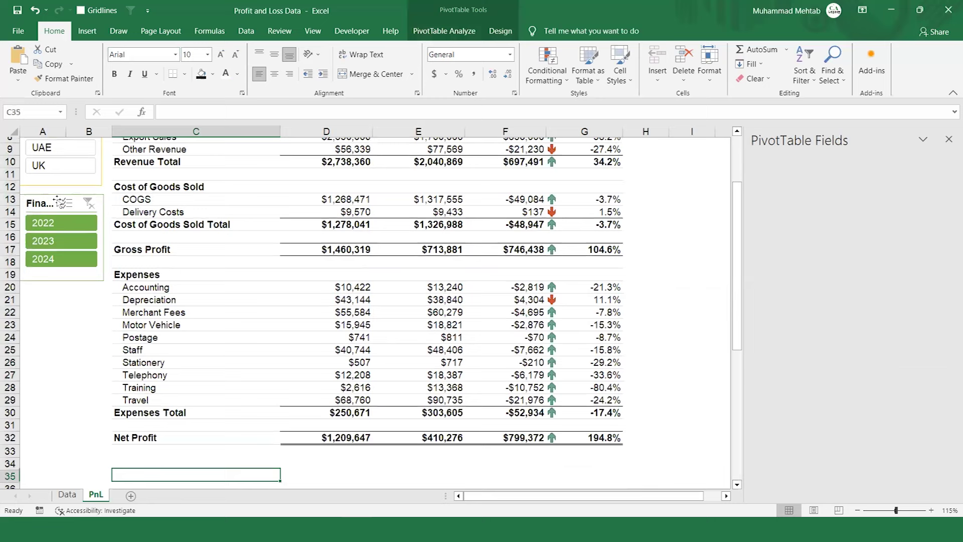
- Review cells around the PnL report, then switch to the Data sheet of raw records
key("Up")
key("Up")
key("Up")
key("Up")
key("Up")
key("Up")
key("Up")
key("Up")
key("Up")
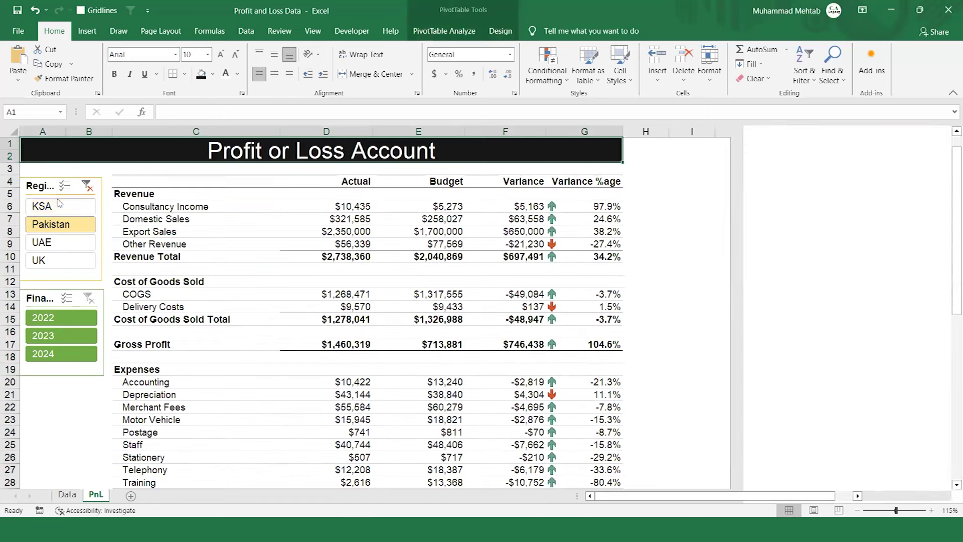
key("Down")
key("Down")
key("Down")
key("Right")
key("Right")
key("Right")
key("Right")
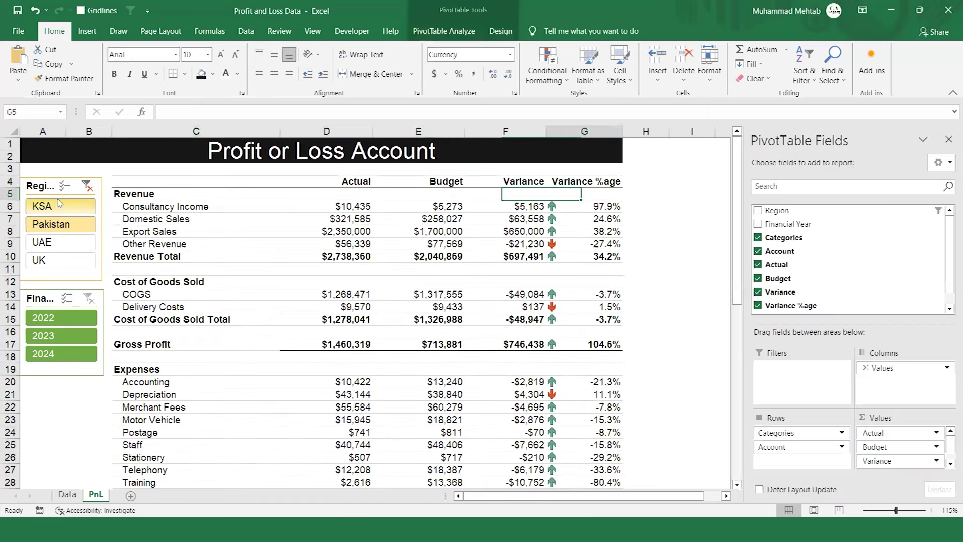
key("Right")
key("Up")
key("Left")
key("Left")
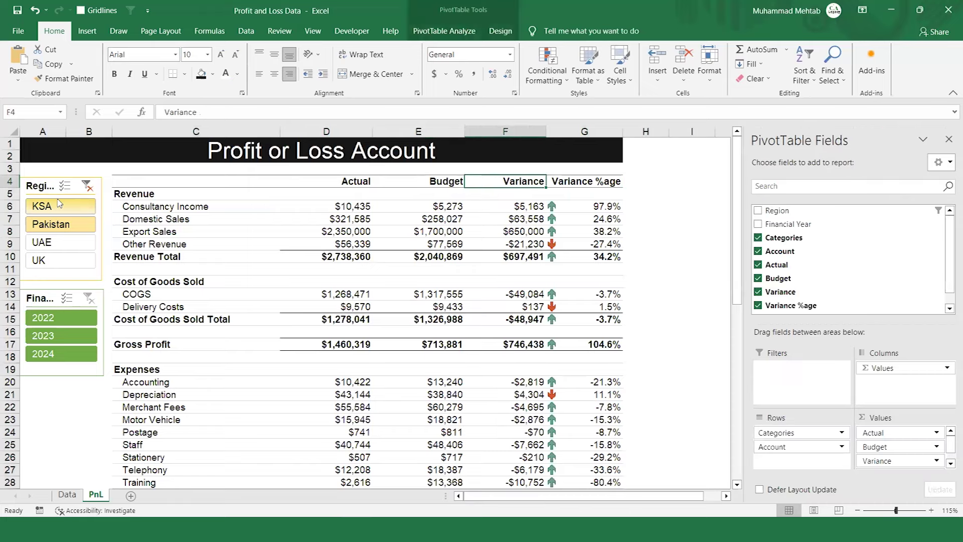
key("Left")
key("Left")
key("Left")
key("Down")
key("Down")
key("Down")
key("Down")
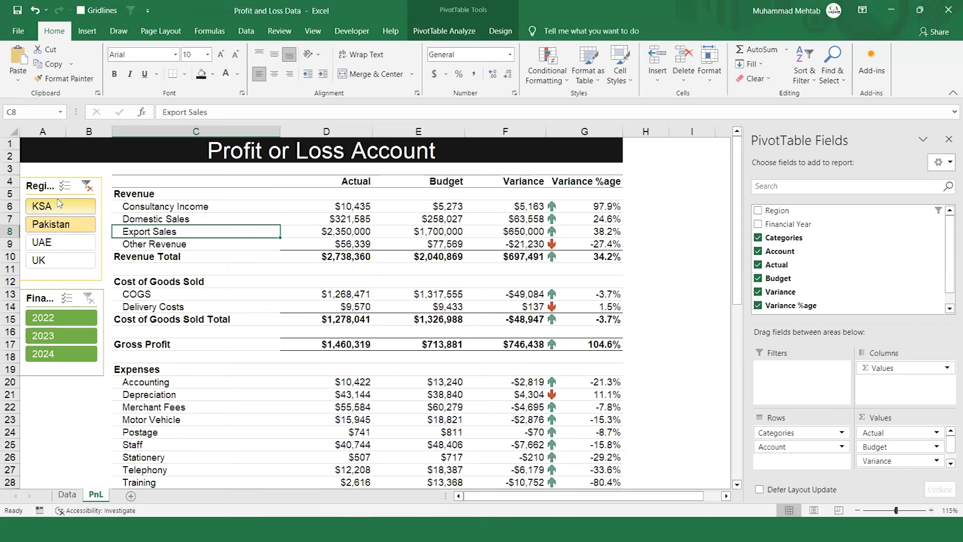
key("ctrl+Page_Up")
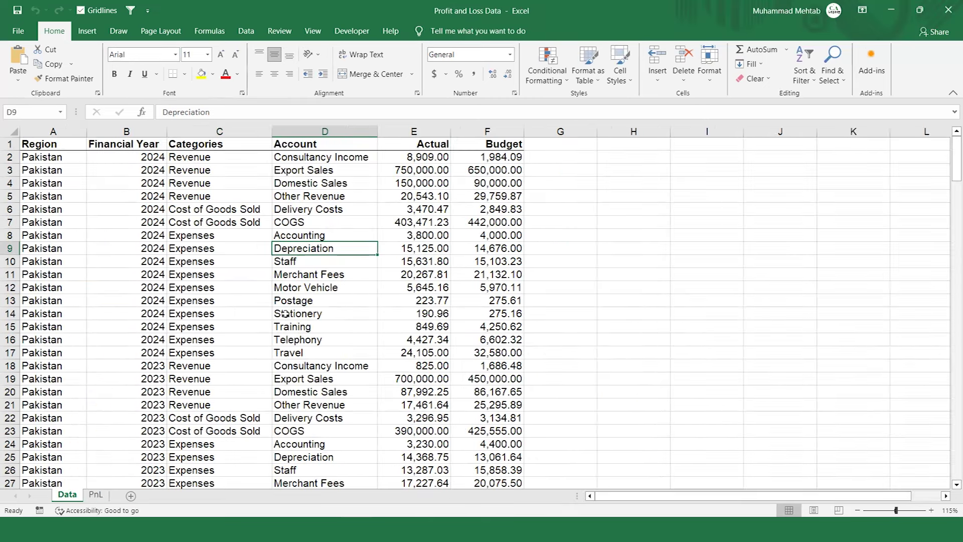
- Insert an empty PivotTable from the Data range Data!$A$1:$F$193 at PnL!$C$3
left_click(89, 32)
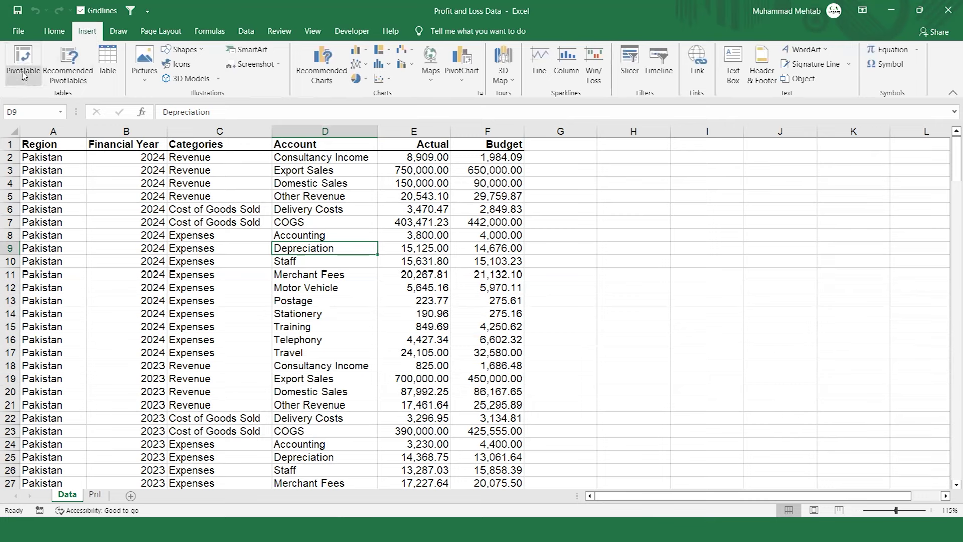
left_click(23, 76)
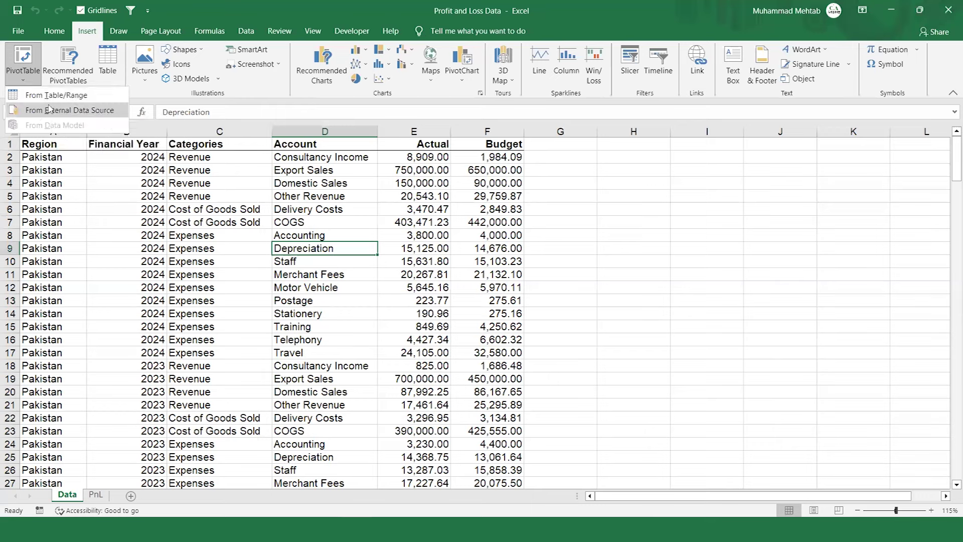
left_click(44, 97)
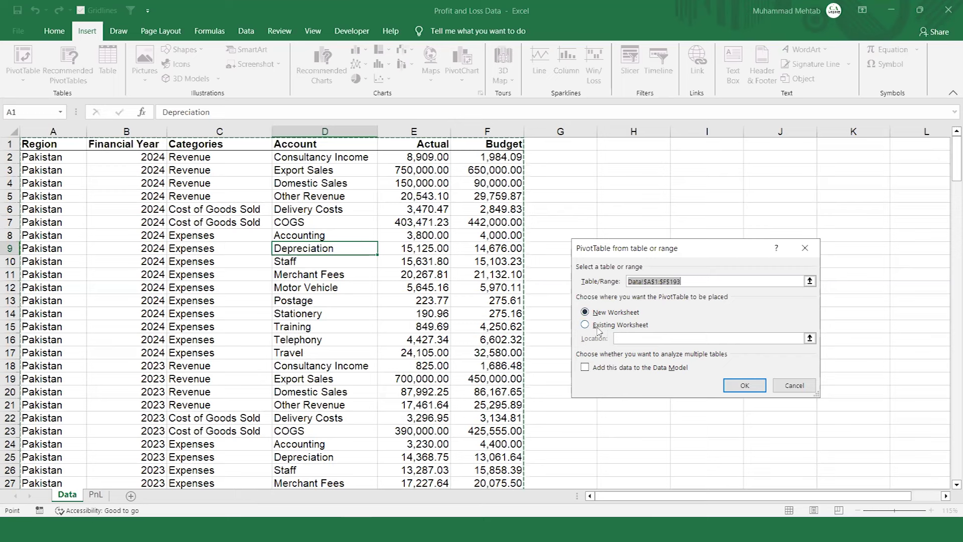
left_click(586, 325)
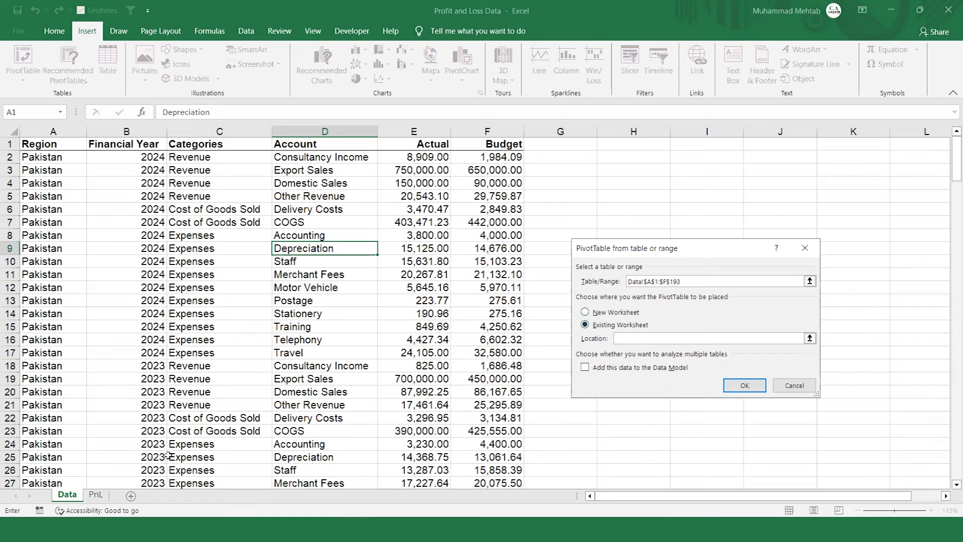
left_click(95, 495)
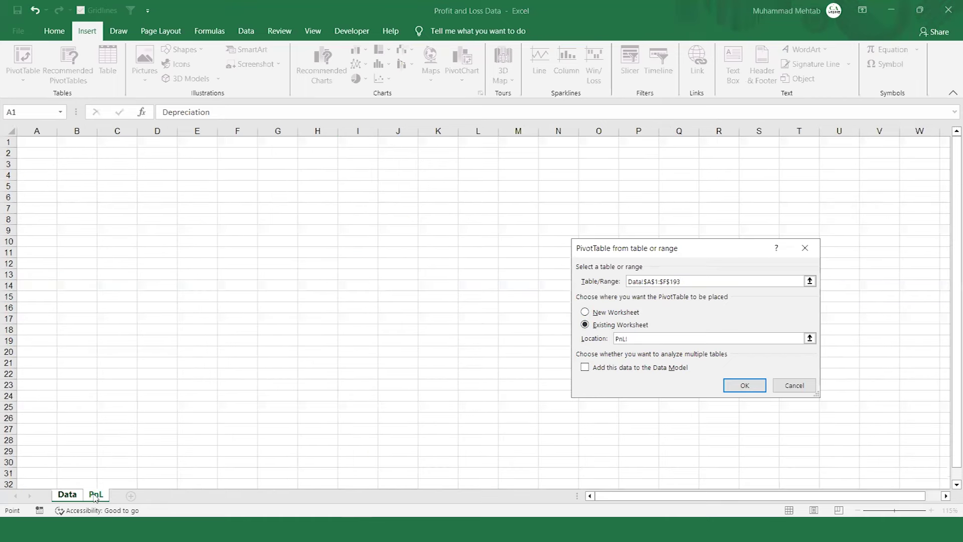
left_click(74, 164)
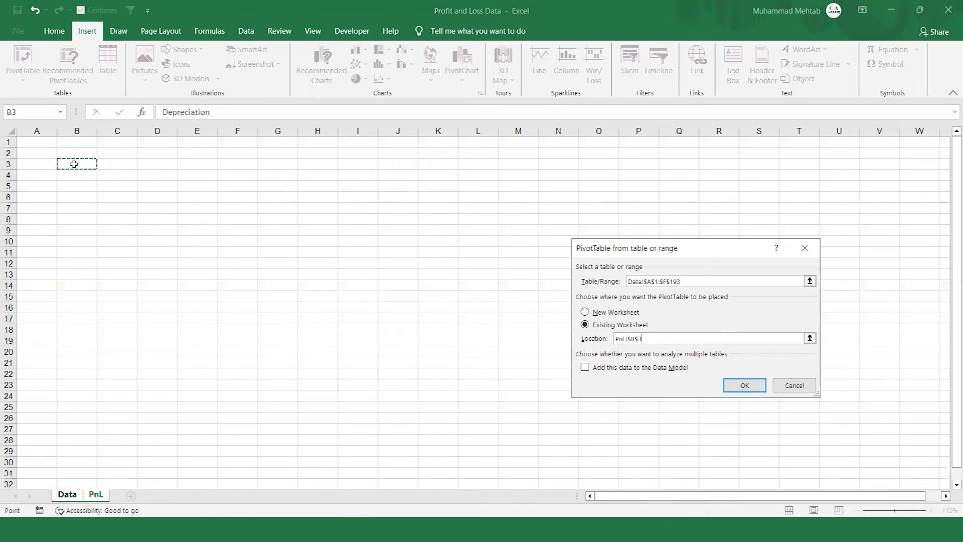
left_click(107, 167)
left_click(734, 386)
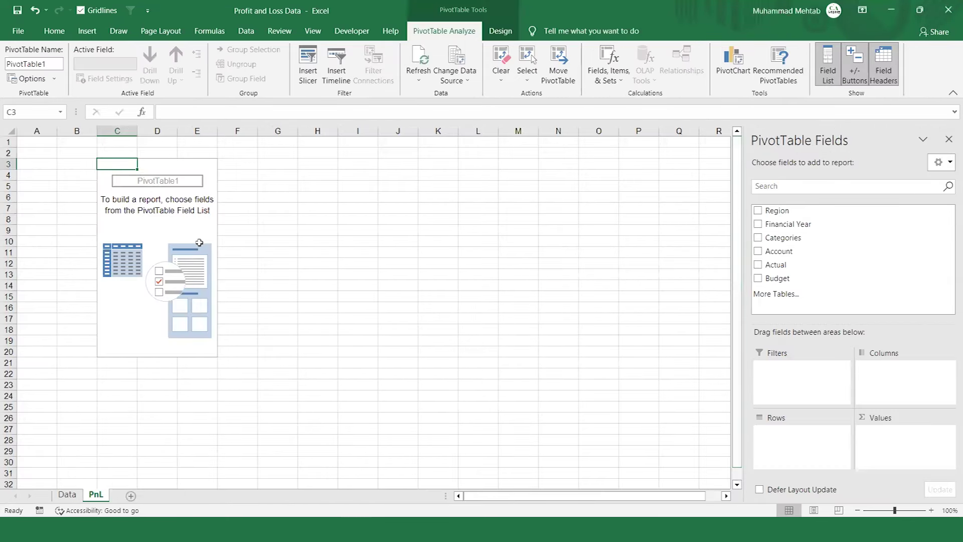
mouse_move(779, 252)
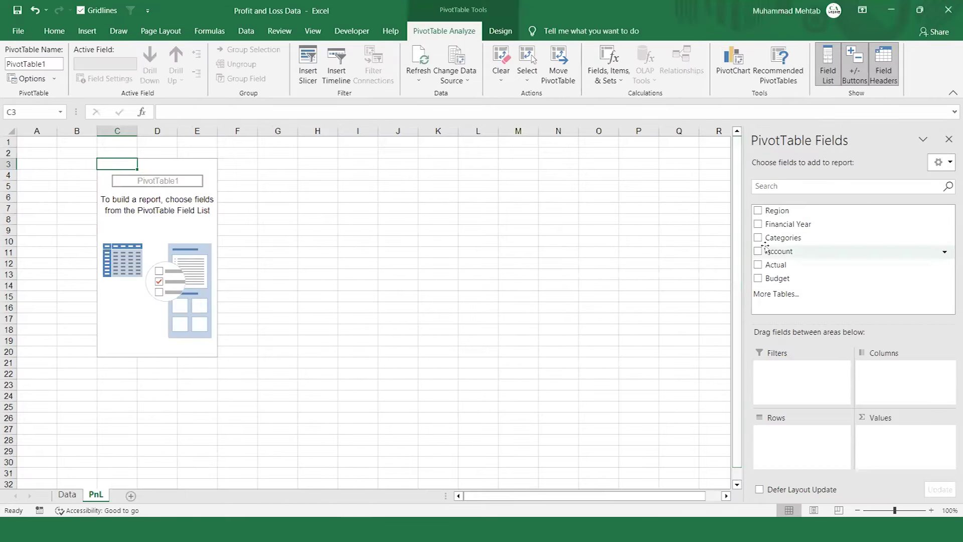
- Add Categories and Account as rows, with Actual and Budget summed as values
left_click(758, 238)
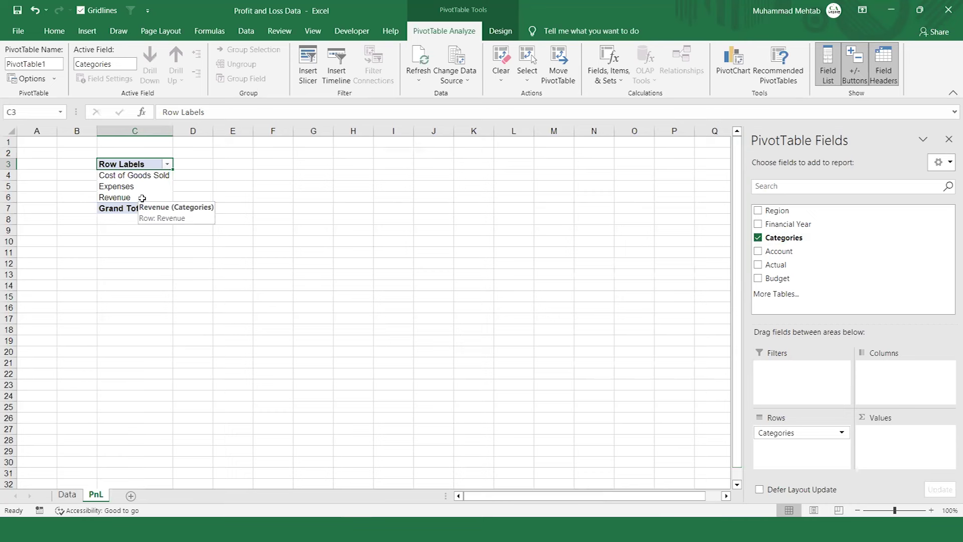
left_click(758, 251)
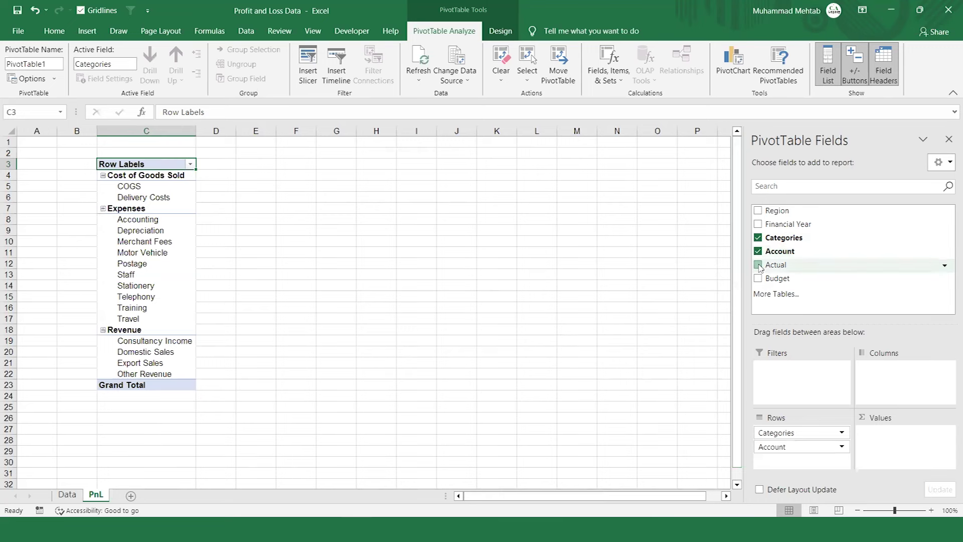
left_click(759, 265)
left_click(759, 279)
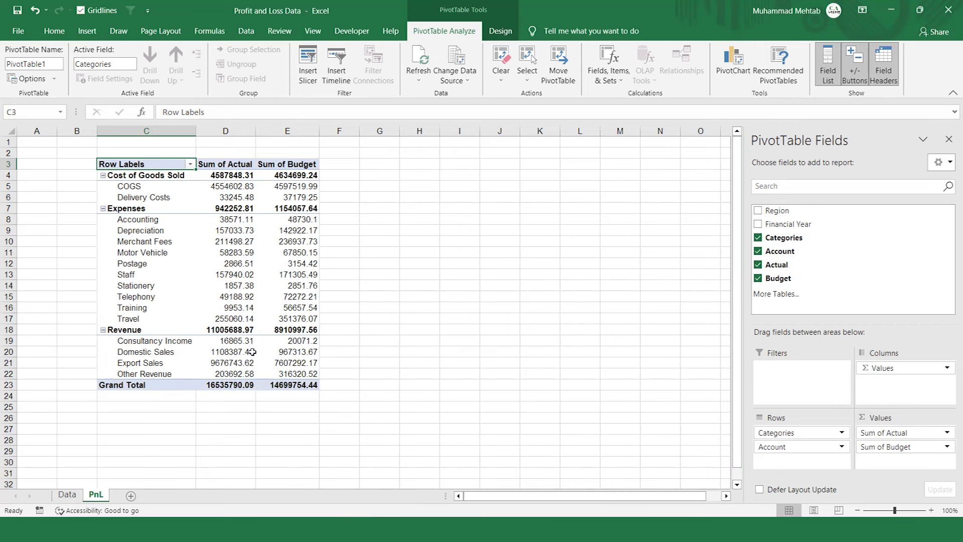
scroll(252, 352, "up", 1, "ctrl")
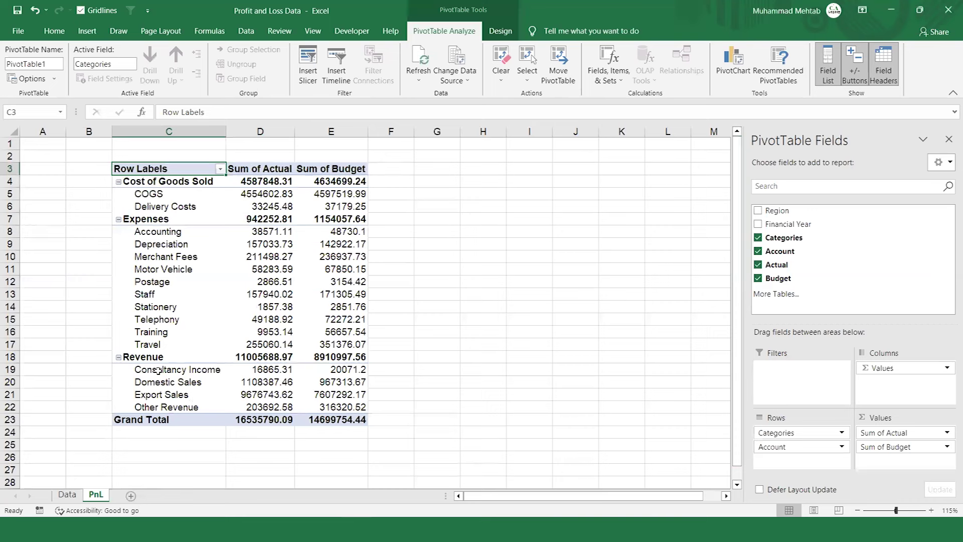
left_click(141, 357)
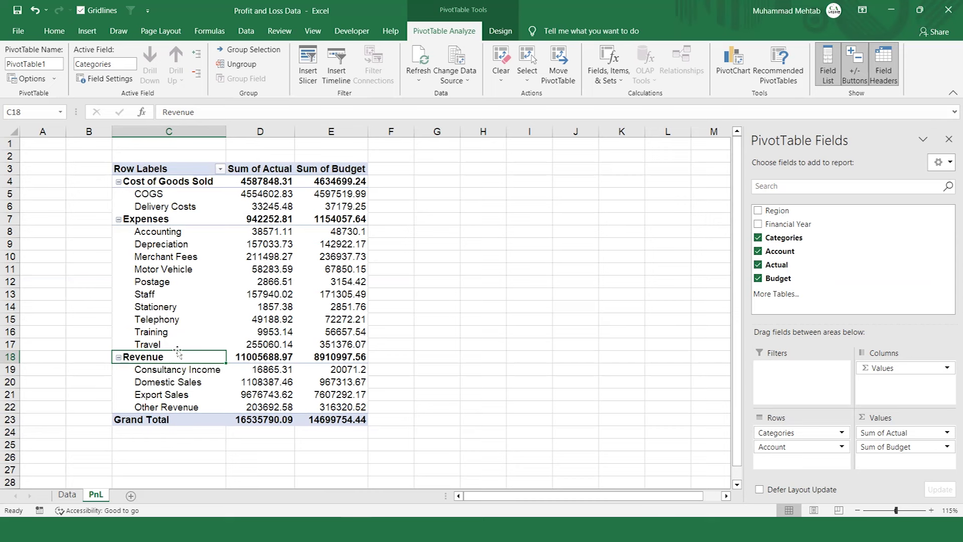
left_click_drag(178, 351, 172, 174)
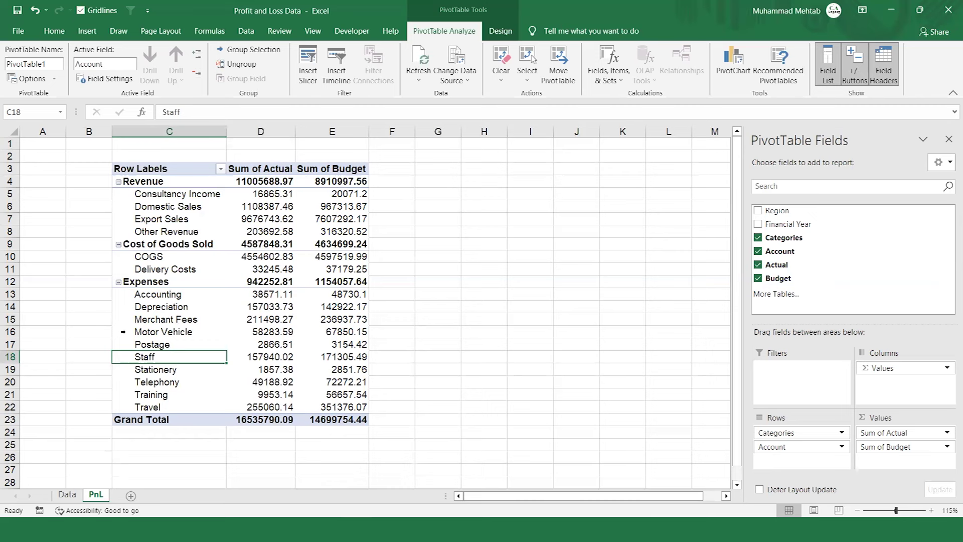
mouse_move(267, 268)
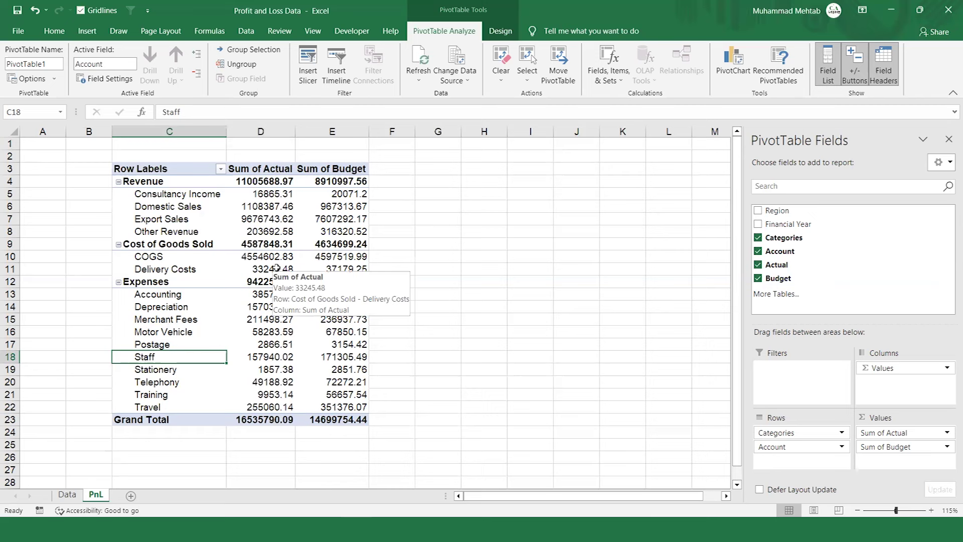
left_click(277, 268)
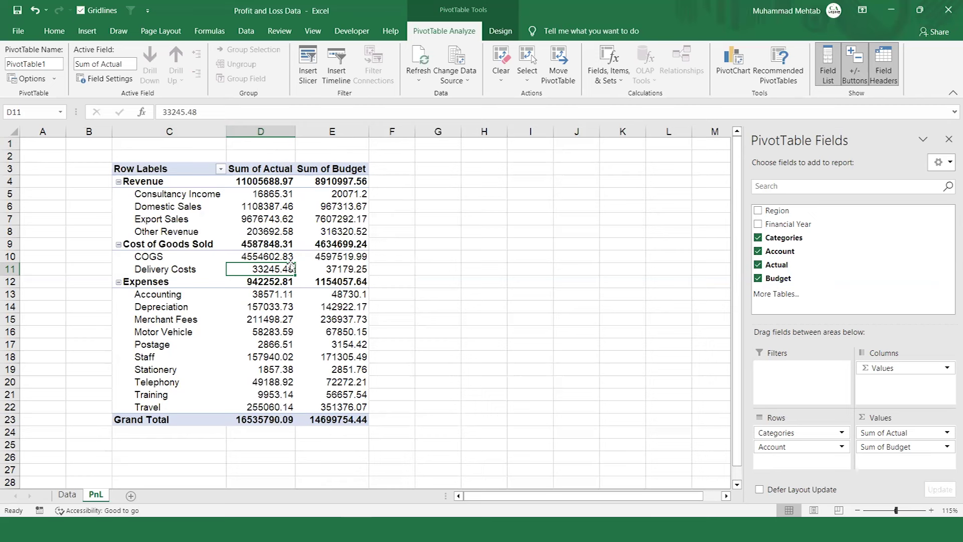
- Format Sum of Actual as $ currency with 0 decimal places
right_click(274, 269)
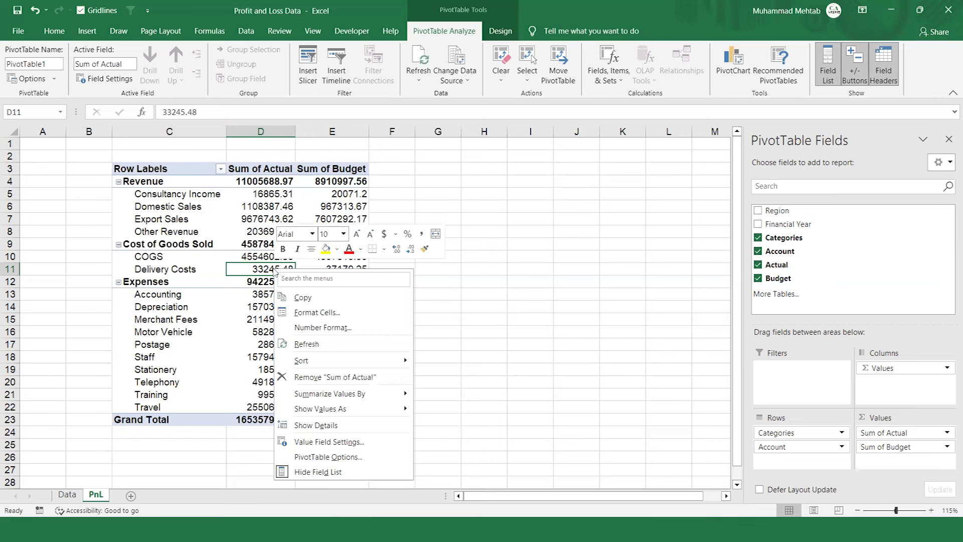
left_click(320, 329)
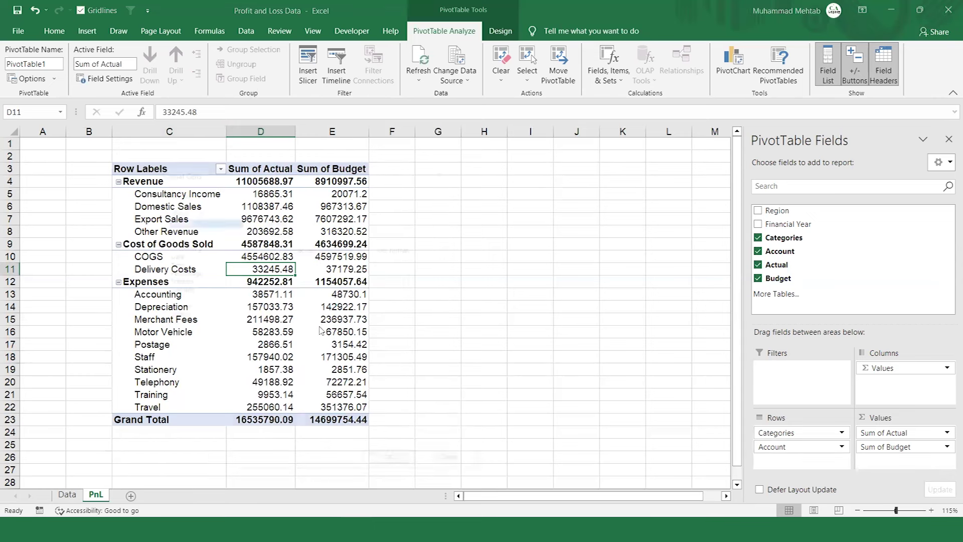
left_click(178, 237)
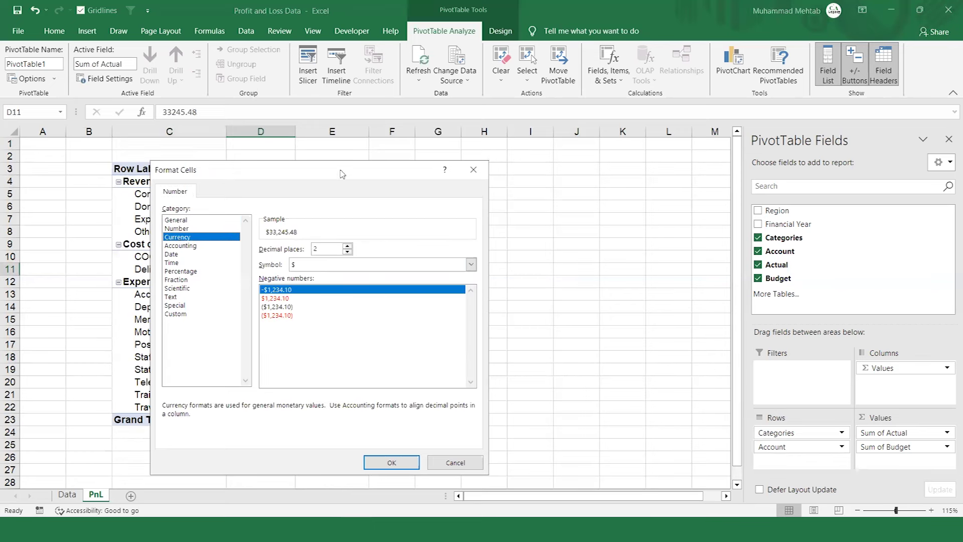
left_click_drag(341, 173, 568, 160)
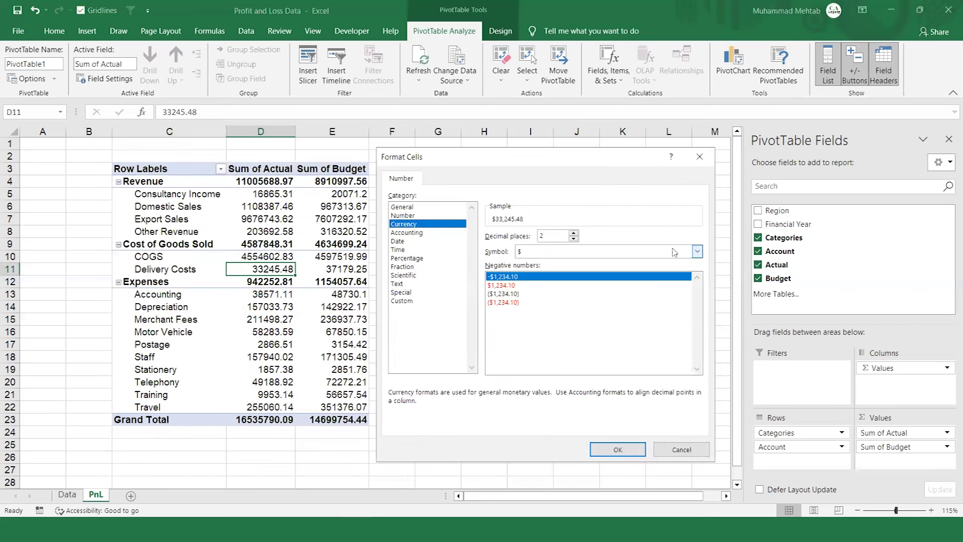
left_click(698, 252)
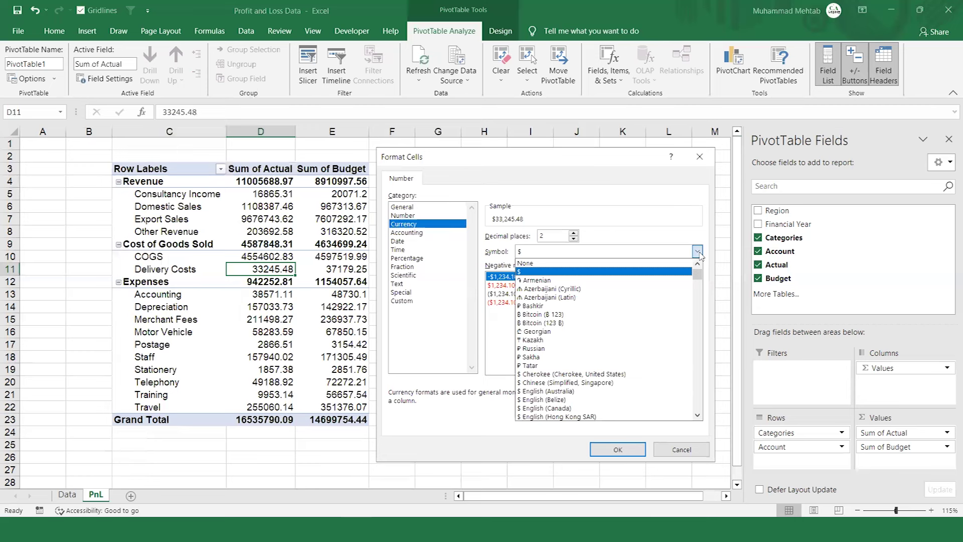
left_click(698, 252)
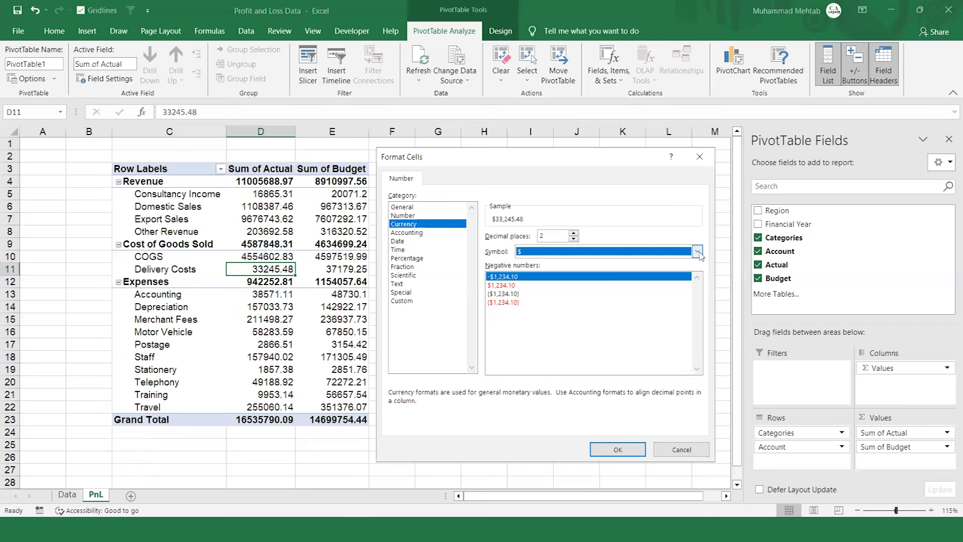
left_click(573, 239)
left_click(574, 239)
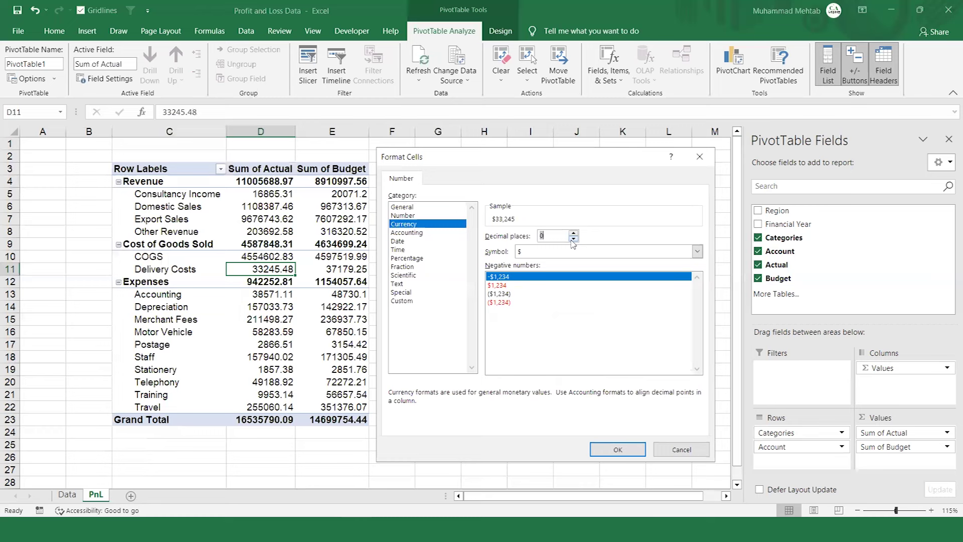
left_click(613, 449)
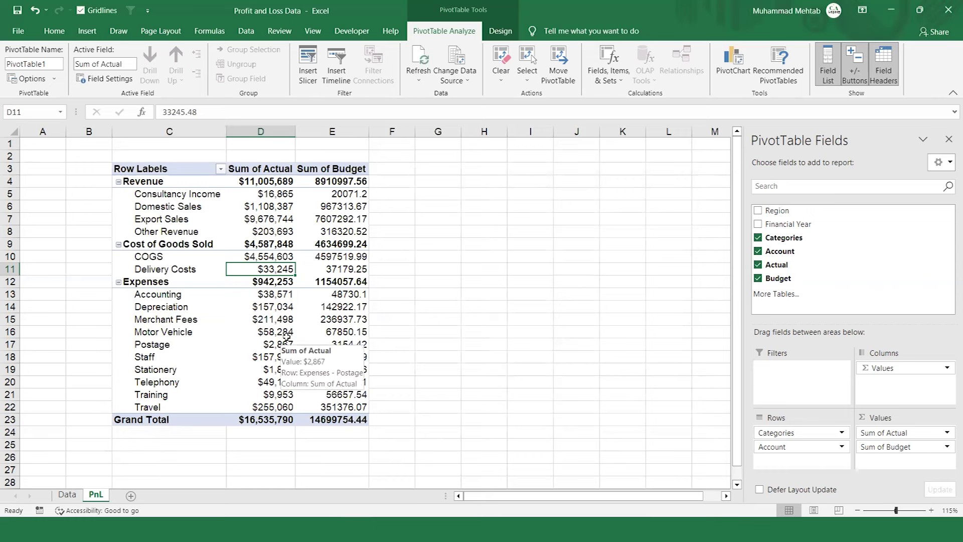
mouse_move(342, 245)
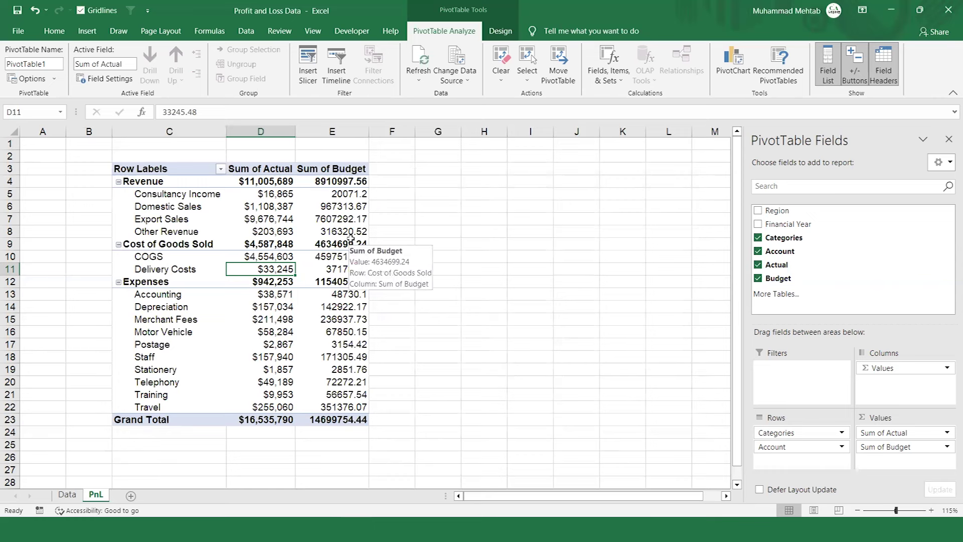
- Give Sum of Budget the same $ currency format with 0 decimal places
left_click(339, 234)
right_click(339, 234)
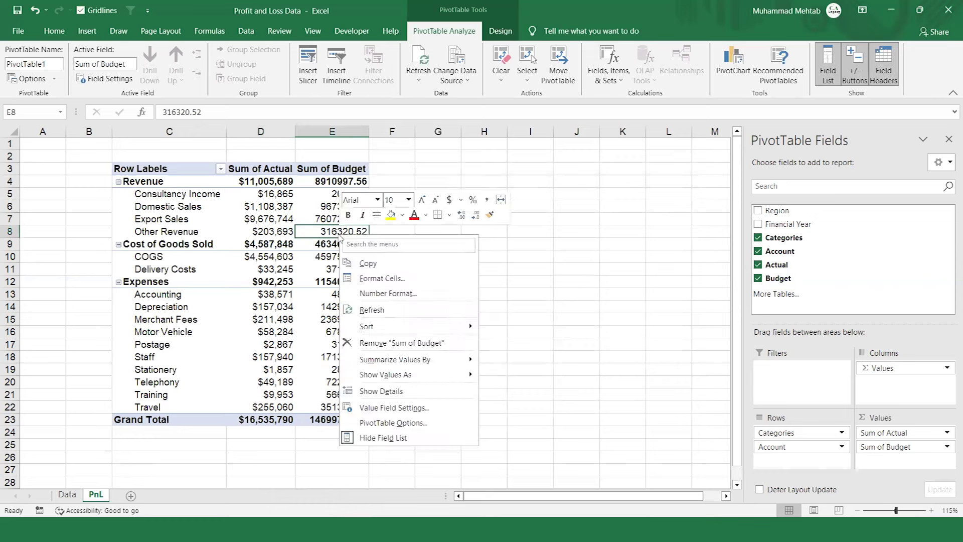
left_click(370, 294)
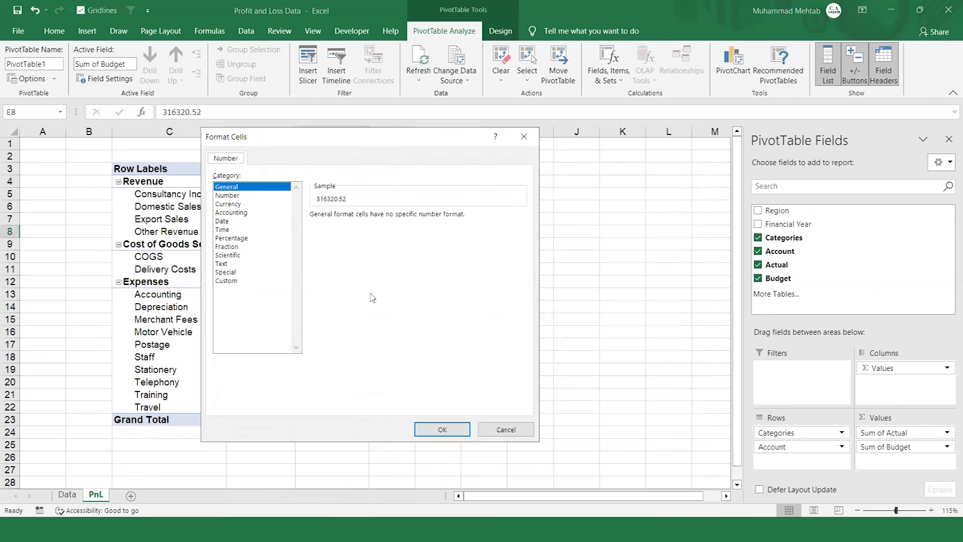
left_click(229, 204)
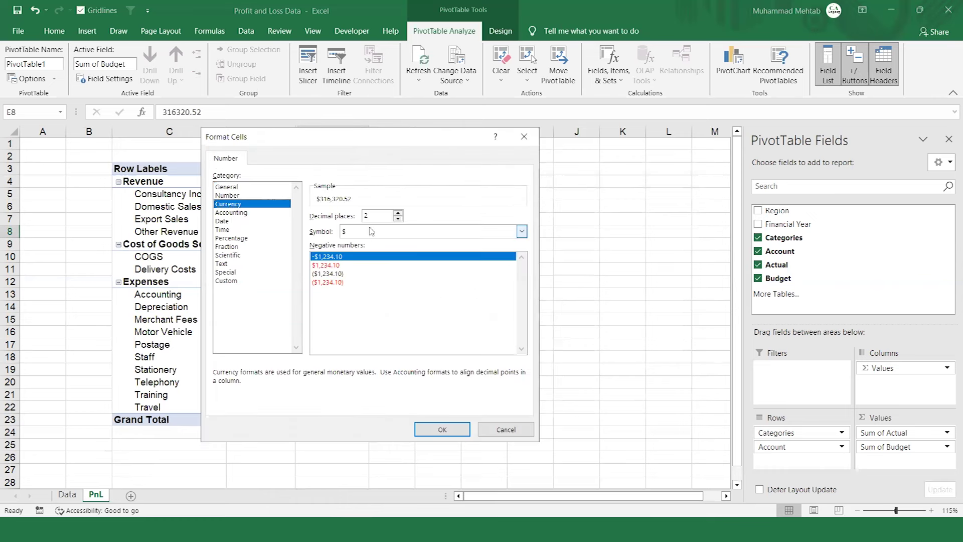
left_click(399, 219)
left_click(398, 219)
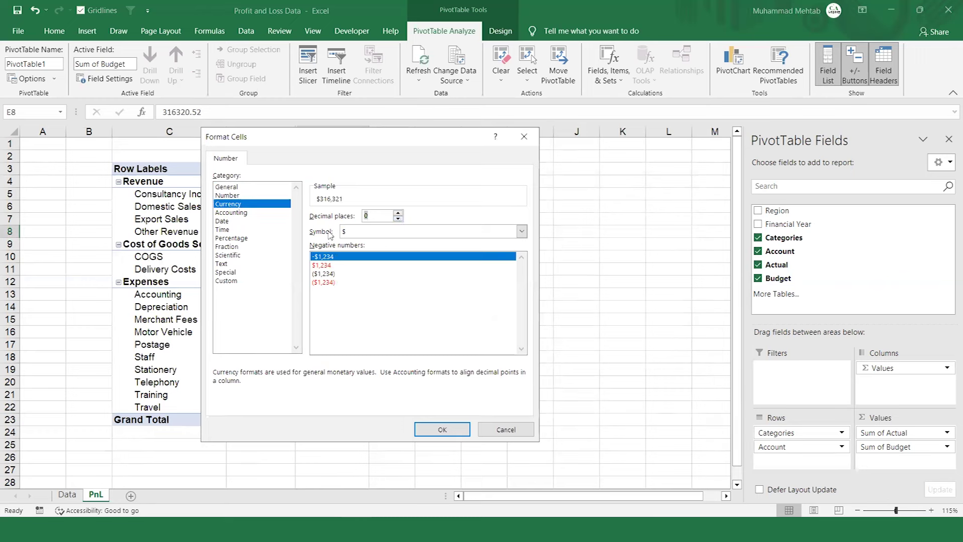
left_click(442, 430)
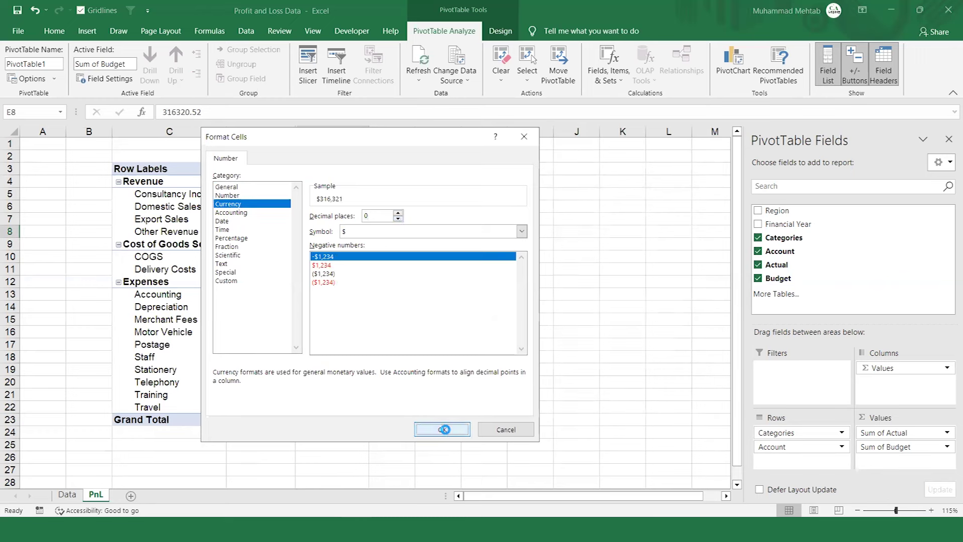
left_click(161, 419)
- Remove the Grand Total row so the pivot ends at the Travel line
right_click(161, 419)
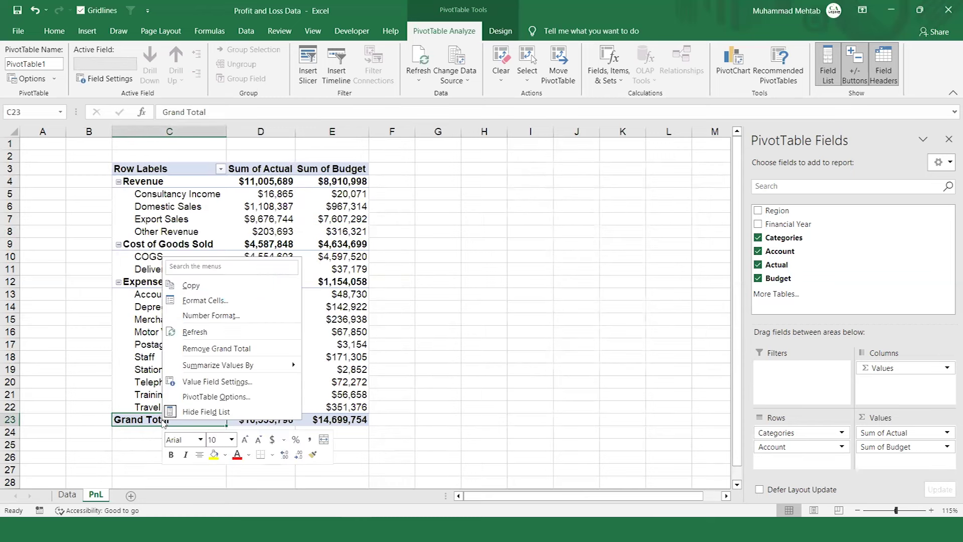
left_click(210, 349)
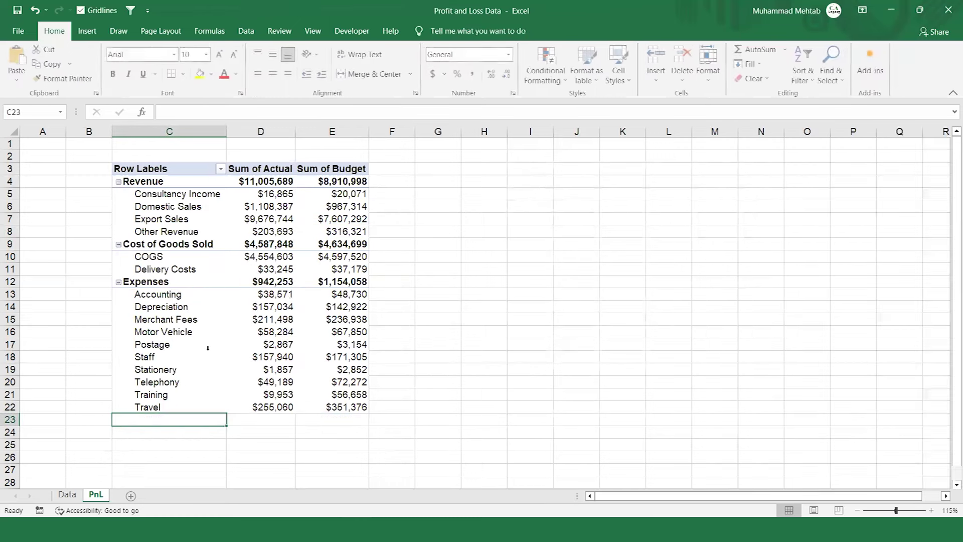
left_click(164, 320)
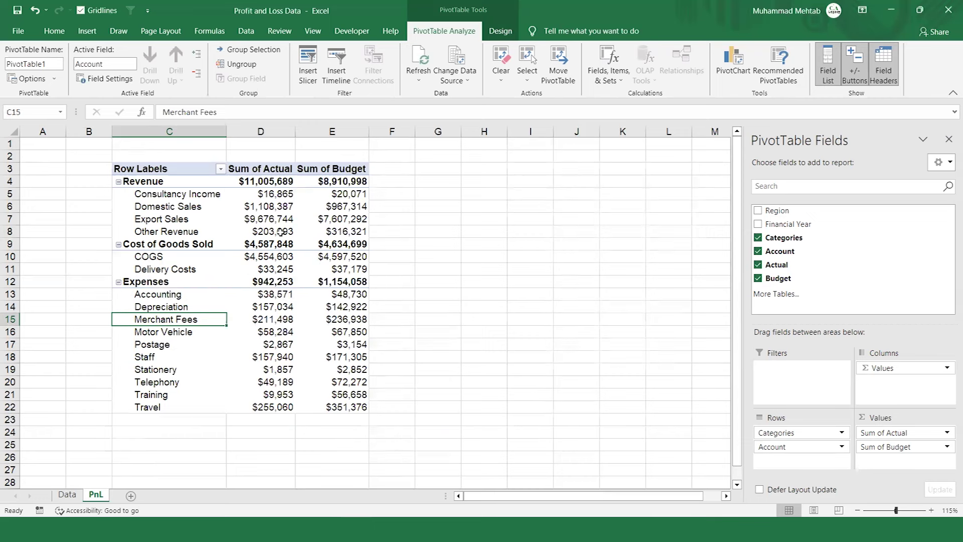
left_click(350, 232)
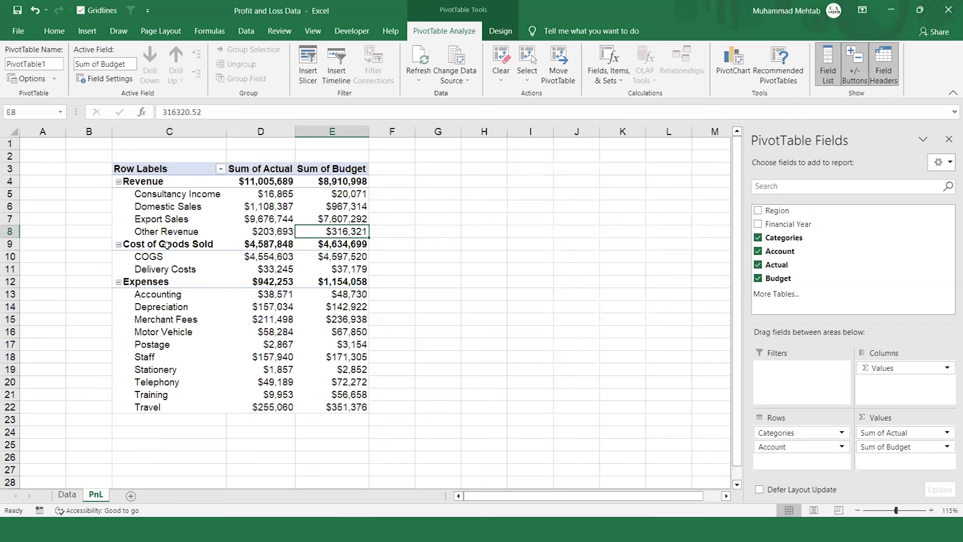
left_click(152, 283)
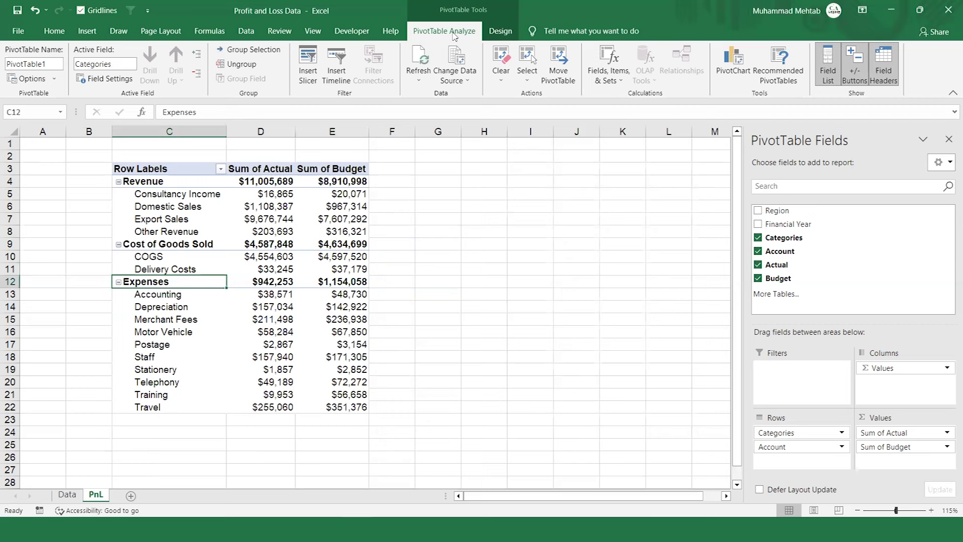
- Add a Gross Profit calculated item to Categories with formula =Revenue-'Cost of Goods Sold'
left_click(612, 76)
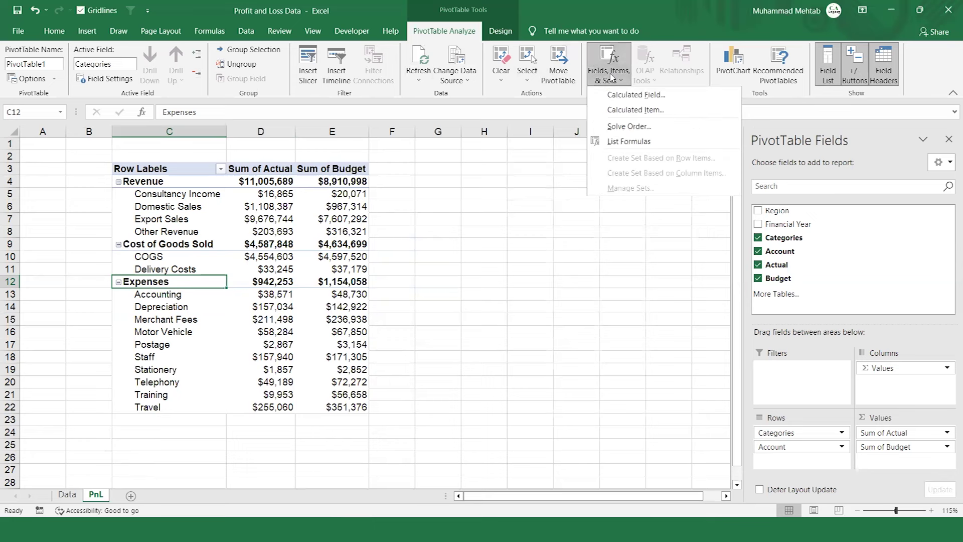
left_click(651, 98)
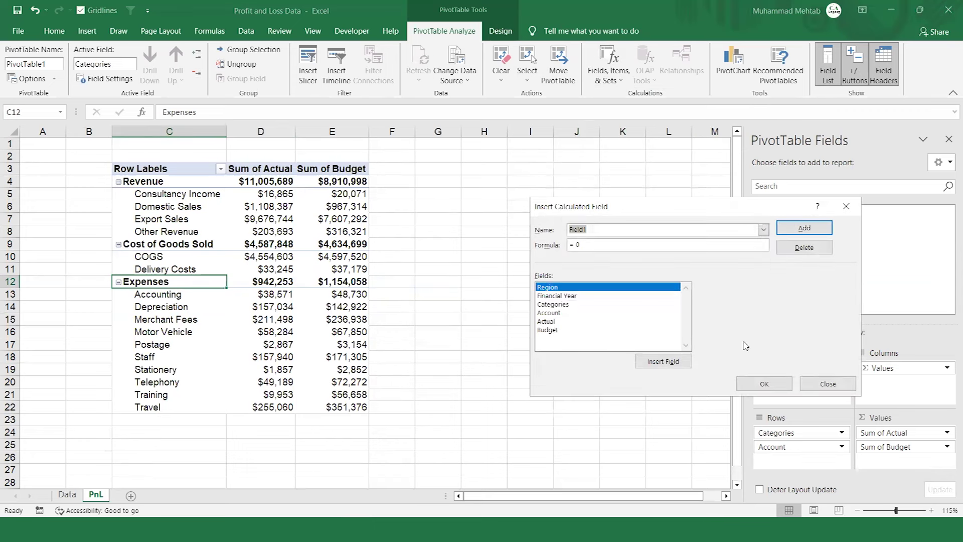
left_click(829, 385)
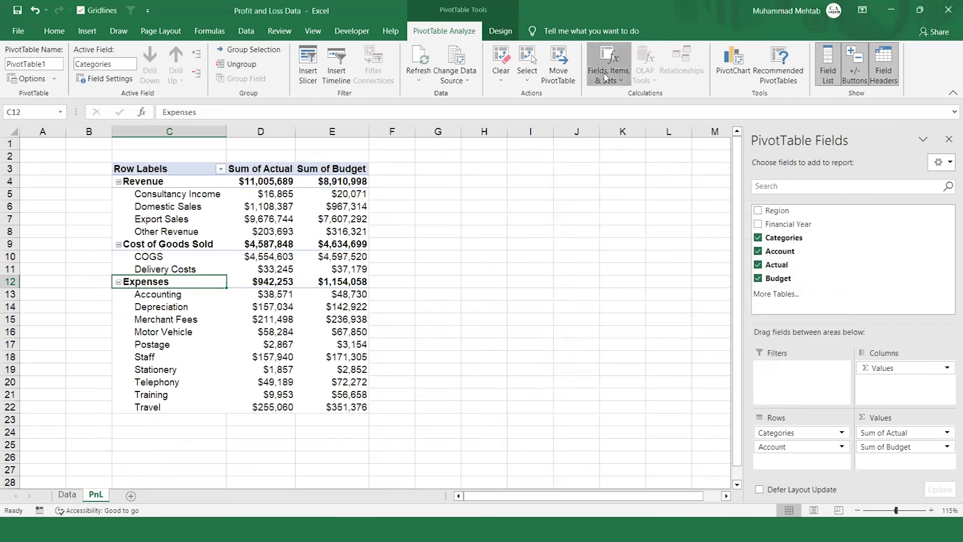
left_click(607, 75)
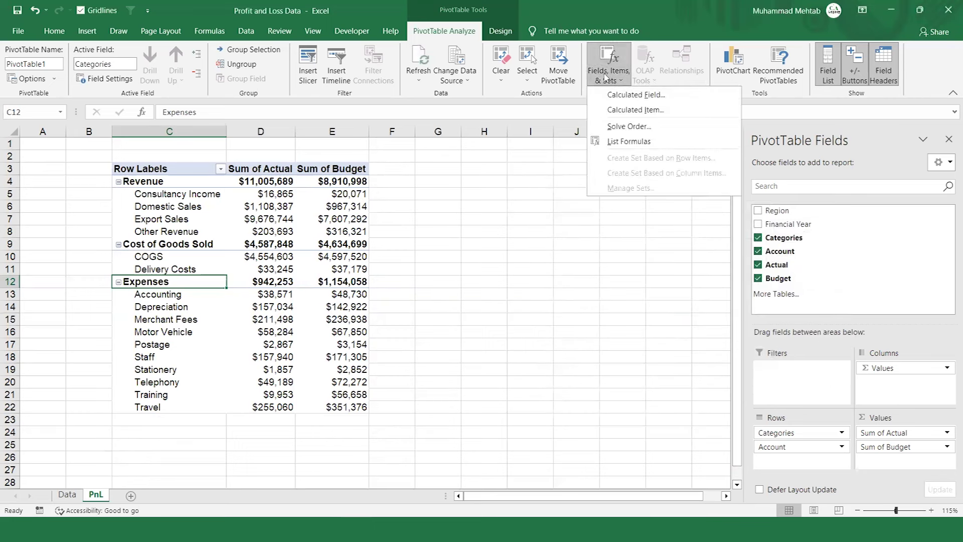
left_click(625, 114)
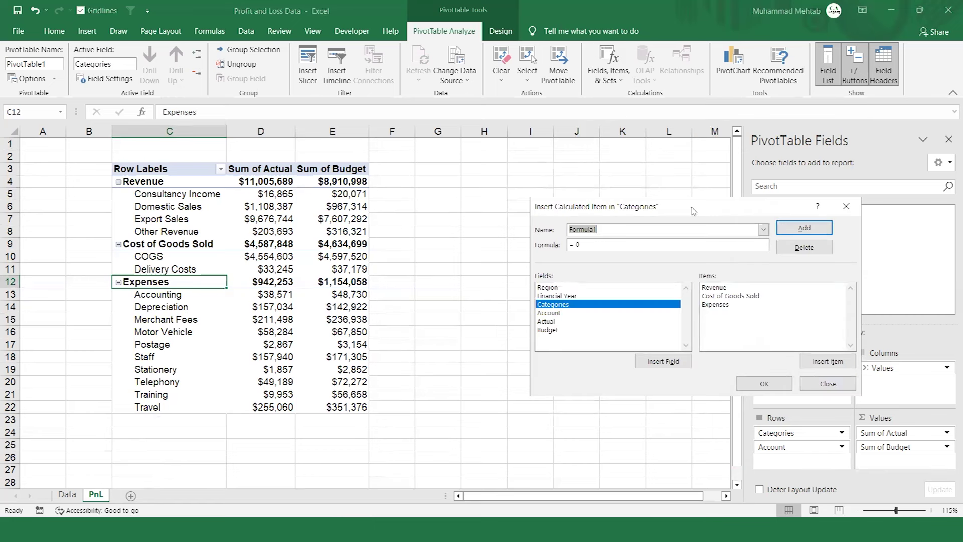
left_click_drag(693, 211, 573, 191)
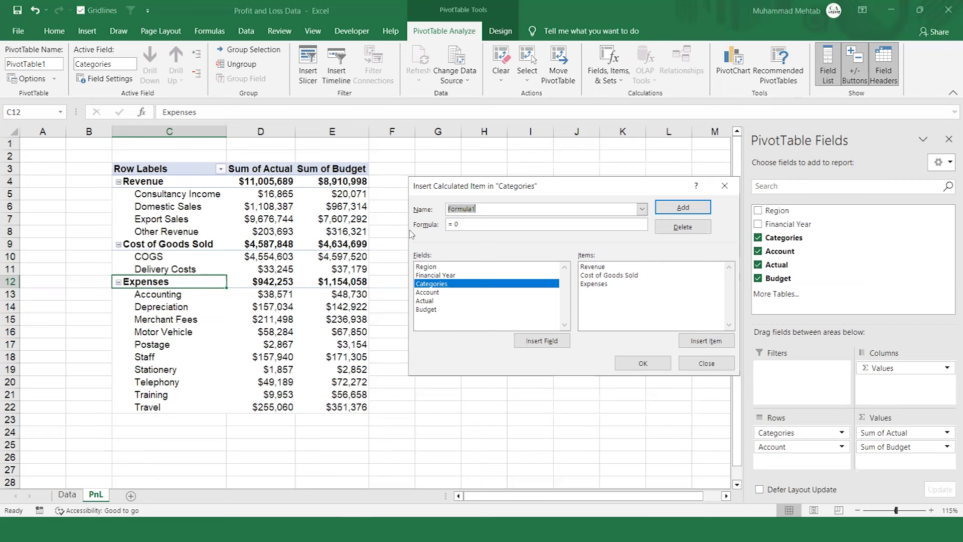
type("Gross Profit")
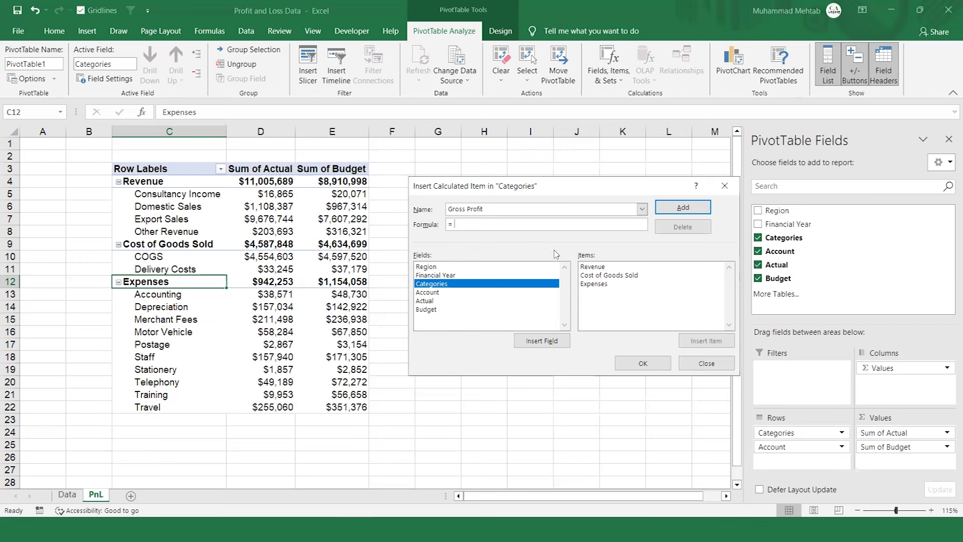
double_click(597, 268)
type("-")
double_click(609, 276)
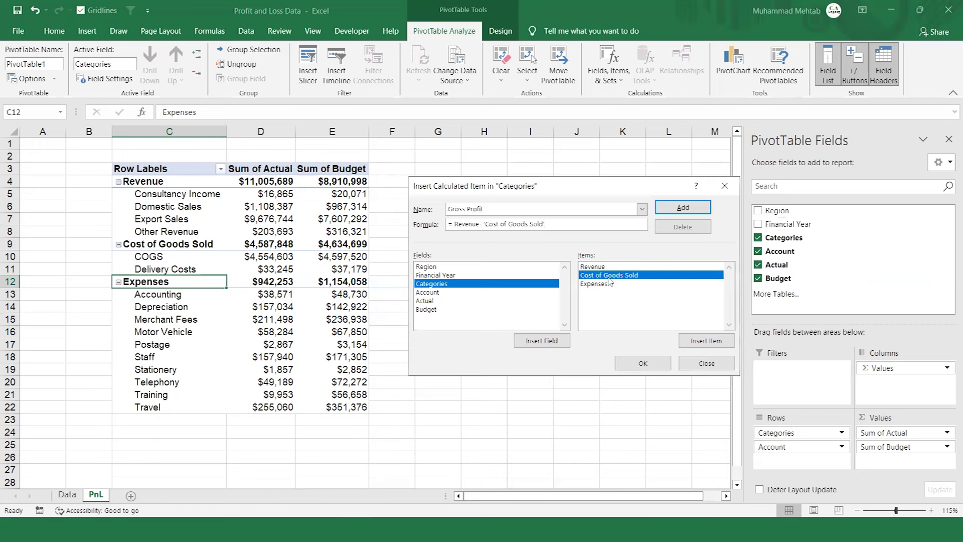
left_click(680, 210)
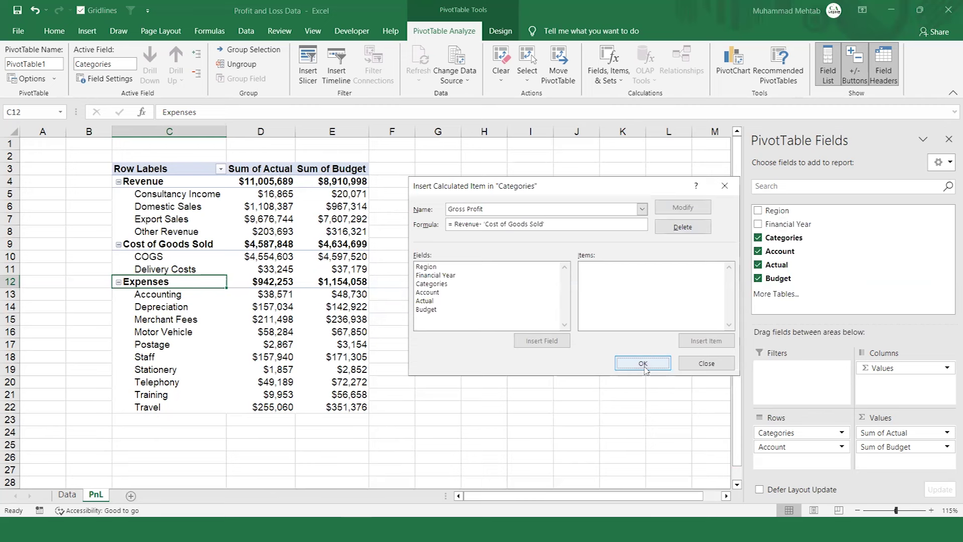
left_click(644, 366)
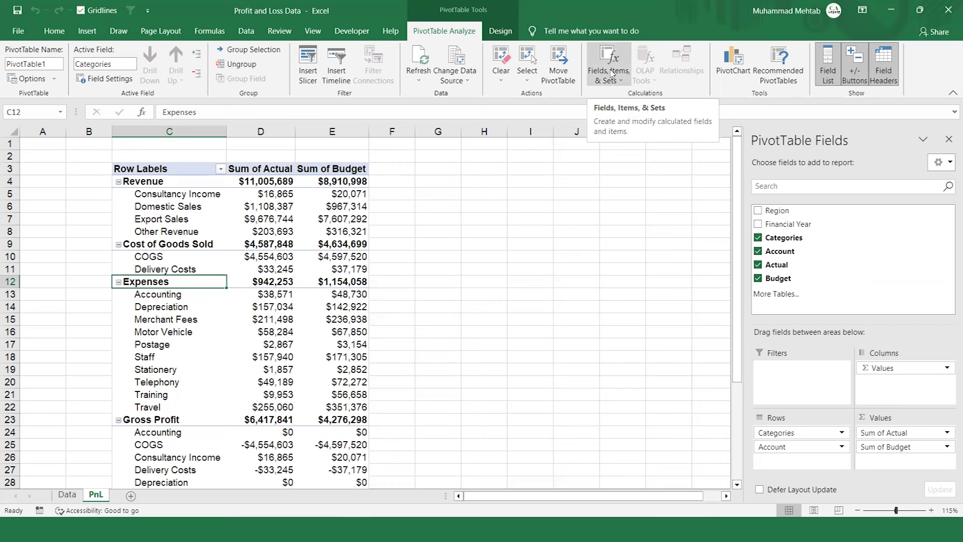
- Add a Net Profit calculated item defined as ='Gross Profit'-Expenses
left_click(611, 73)
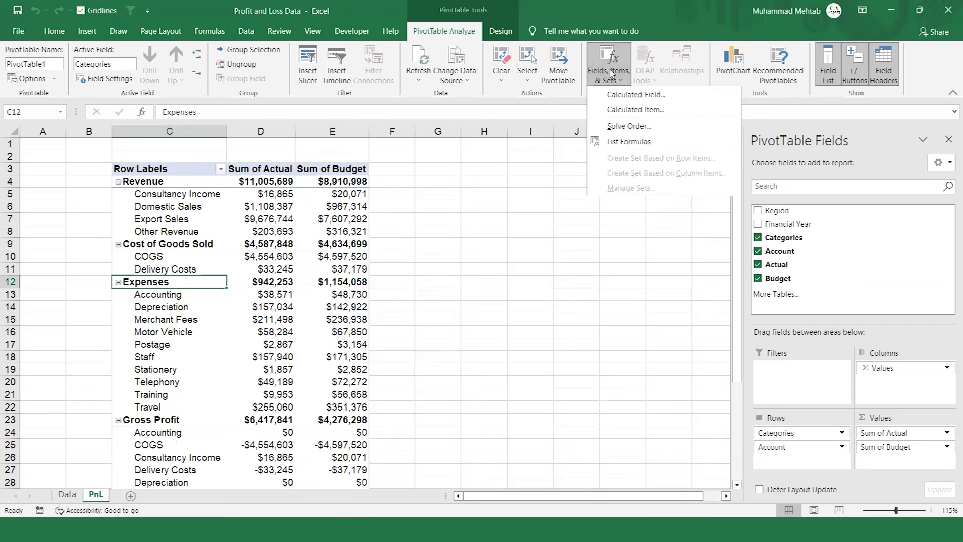
left_click(635, 109)
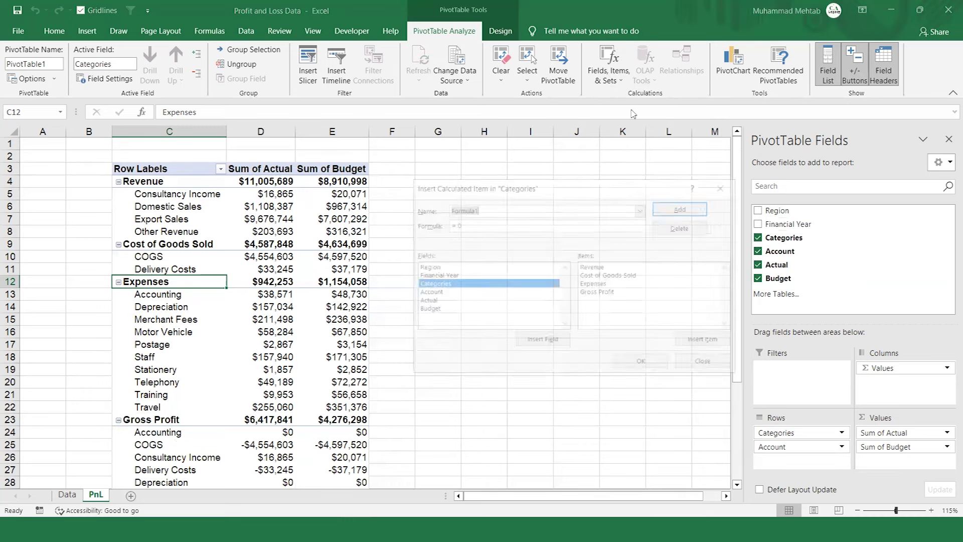
type("Net Profit")
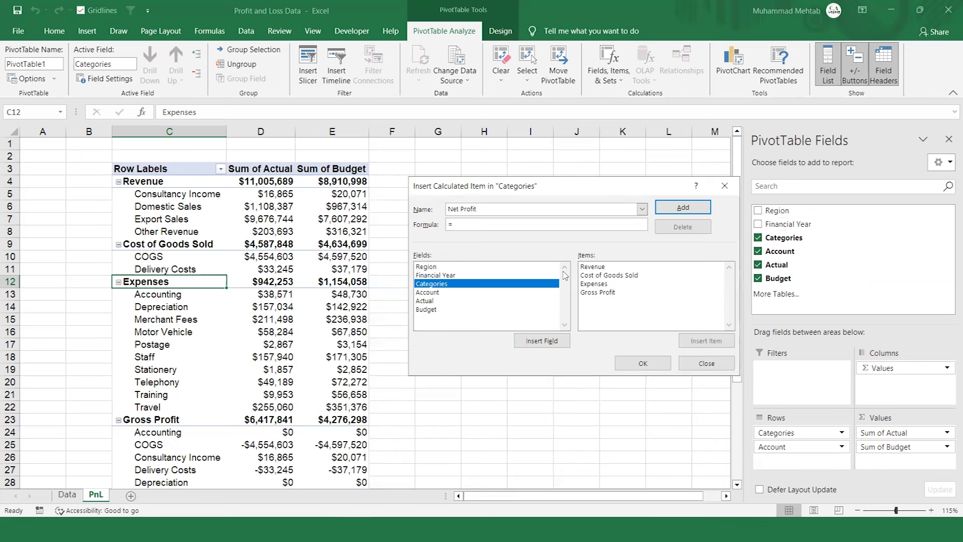
double_click(599, 292)
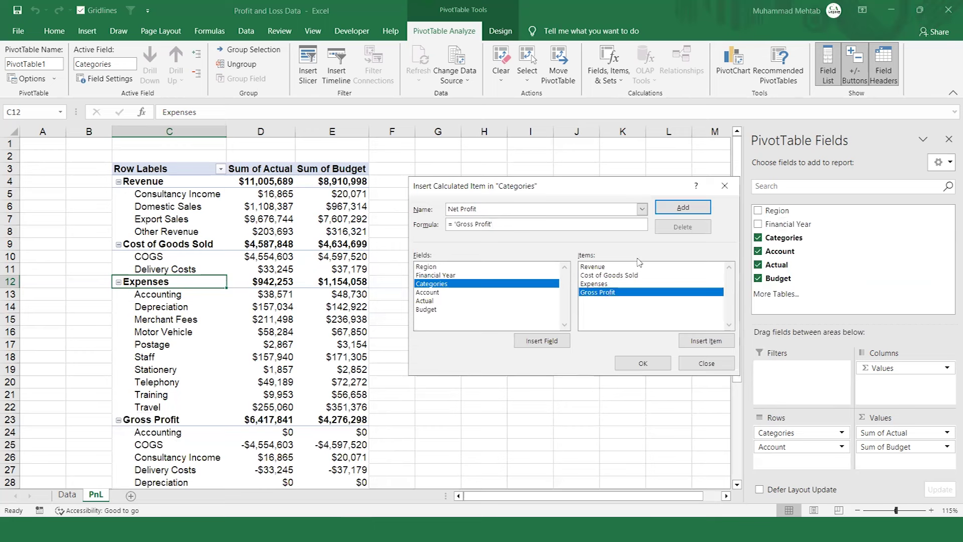
type("- Expenses")
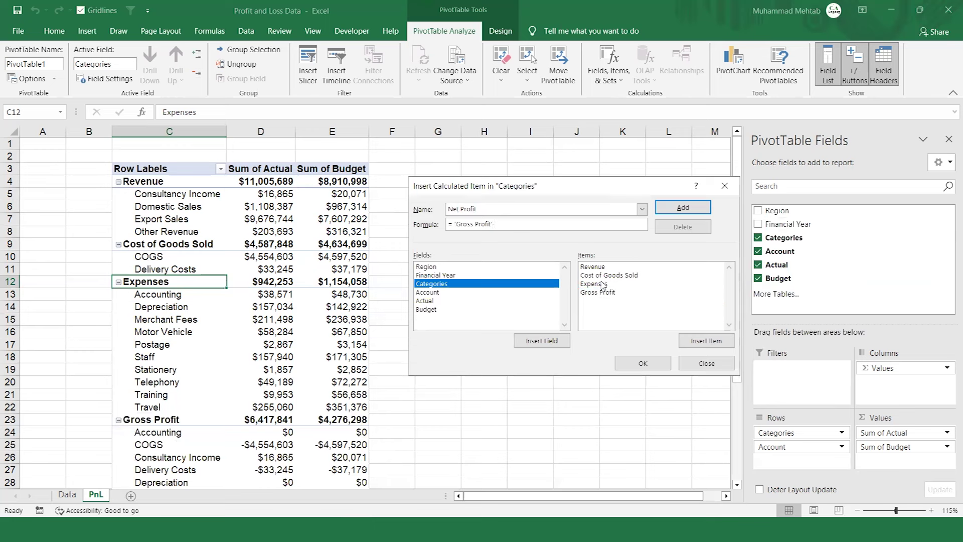
double_click(609, 283)
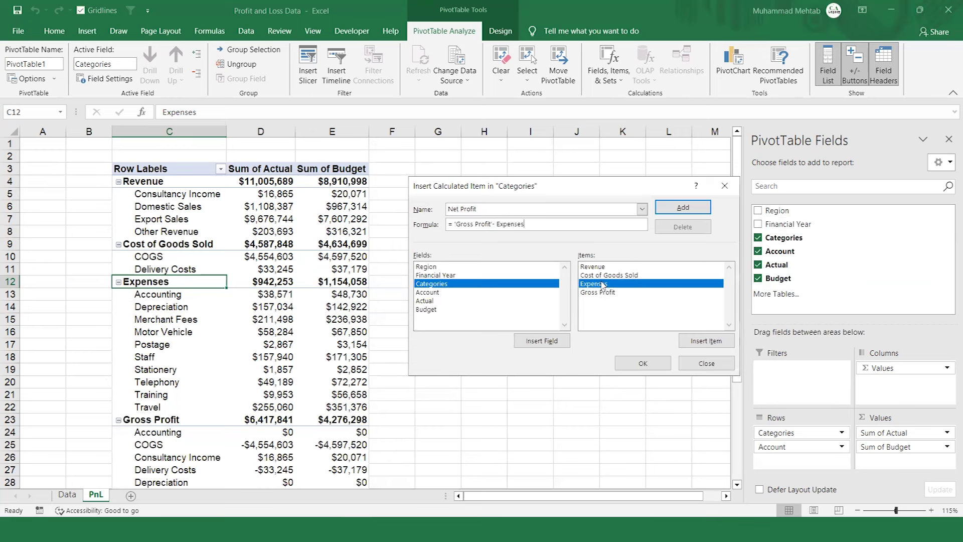
left_click(695, 208)
left_click(643, 363)
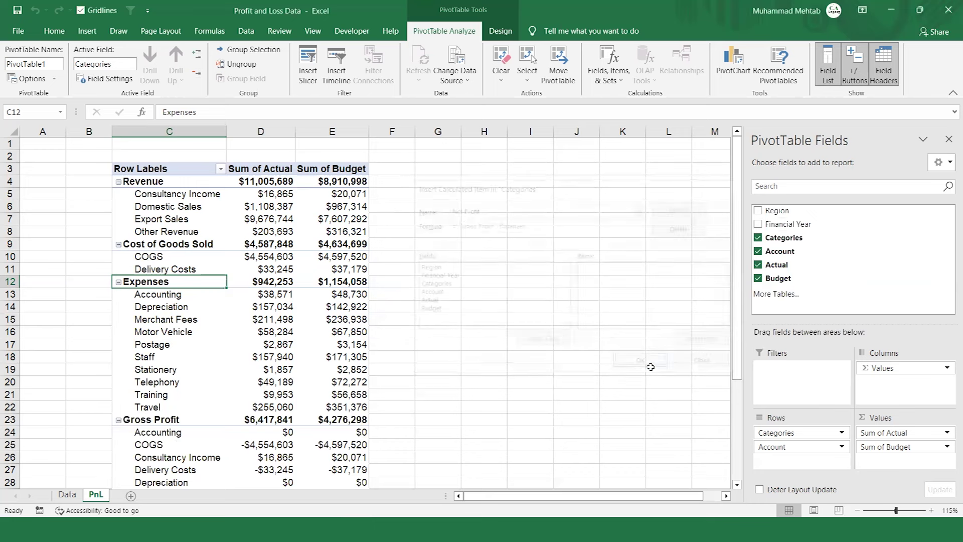
left_click(167, 387)
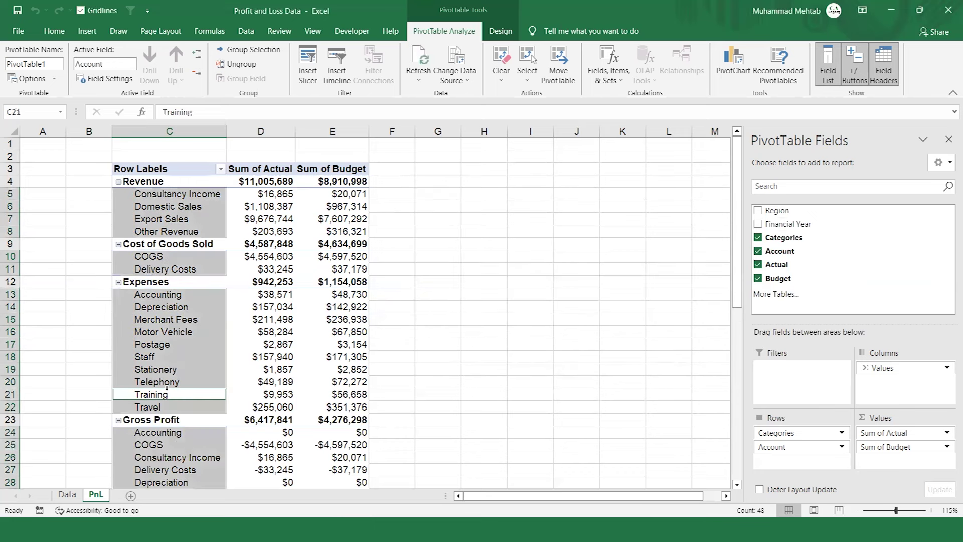
- Collapse Gross Profit and Net Profit, leaving Net Profit at $5,475,588 versus $3,122,241
left_click(238, 390)
key("Left")
key("Down")
key("Down")
key("Down")
key("Down")
key("Down")
key("Down")
key("Down")
key("Down")
key("Down")
key("Down")
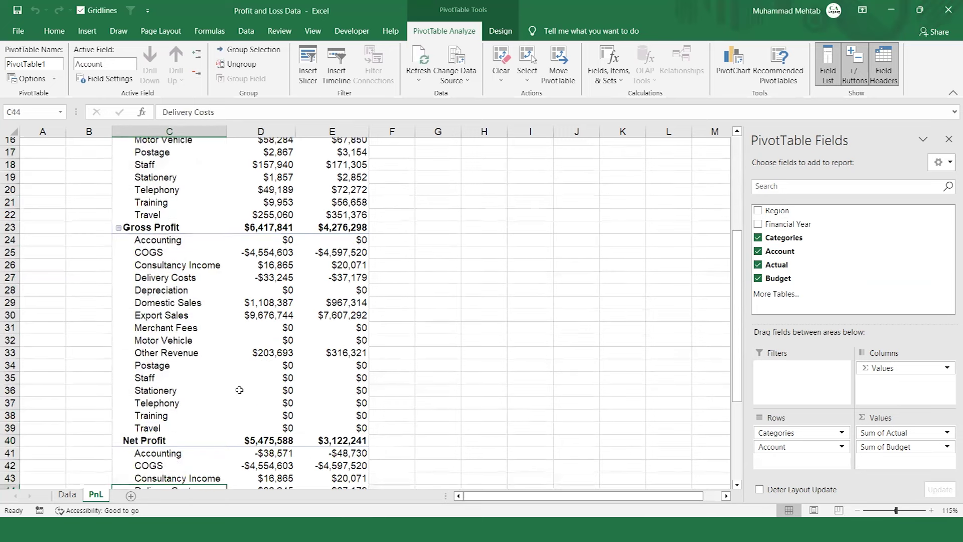
key("Up")
key("Up")
key("Up")
key("Up")
key("Up")
key("Up")
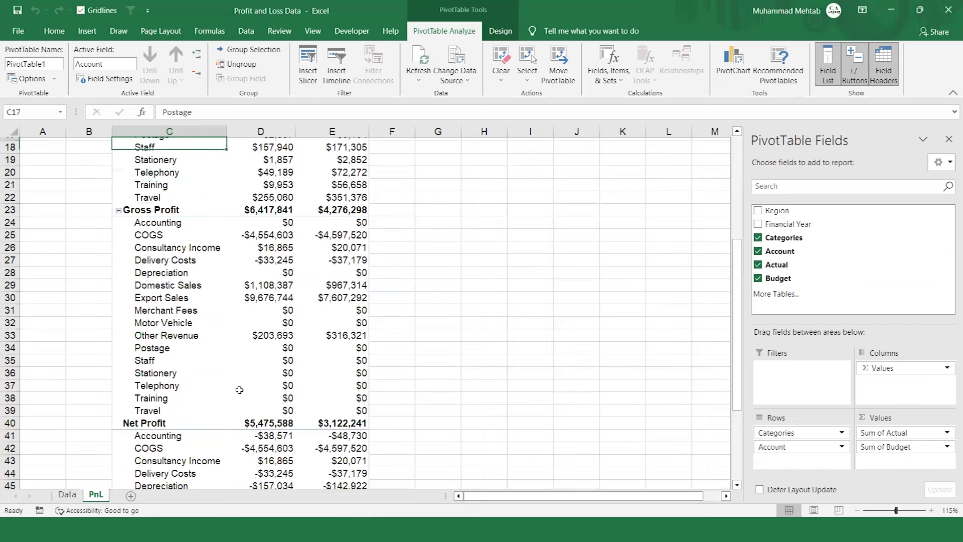
key("Up")
key("Up")
key("Up")
key("Up")
key("Down")
key("Down")
key("Down")
key("Down")
key("Down")
key("Down")
key("Down")
key("Down")
key("Down")
key("Down")
key("Down")
key("Down")
key("Down")
key("Down")
key("Down")
key("Down")
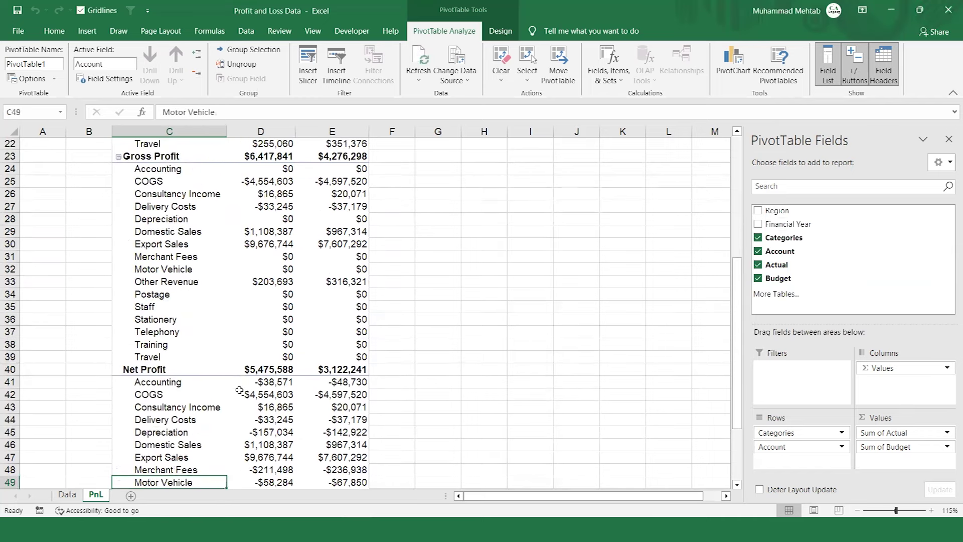
key("Up")
key("Up")
key("Up")
key("Up")
key("Up")
key("Up")
key("Up")
key("Up")
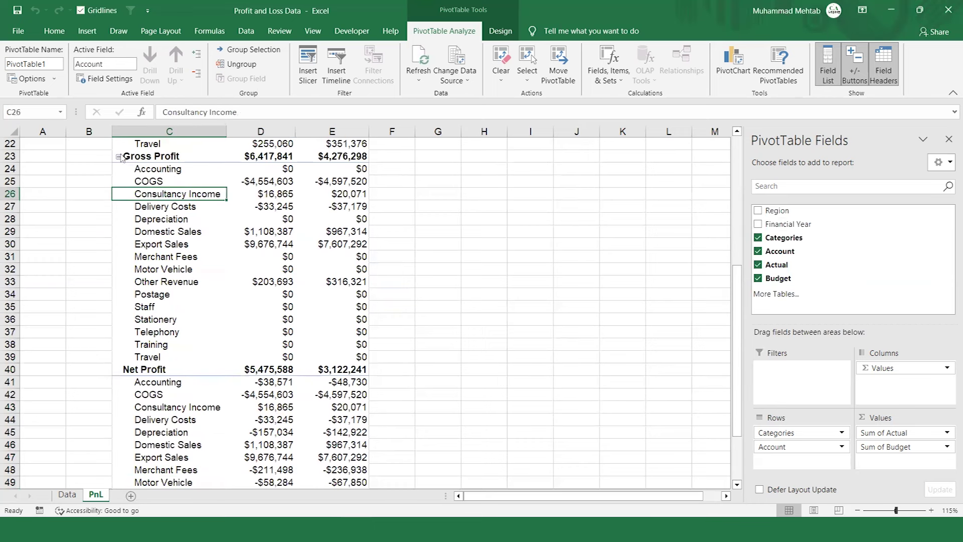
left_click(119, 157)
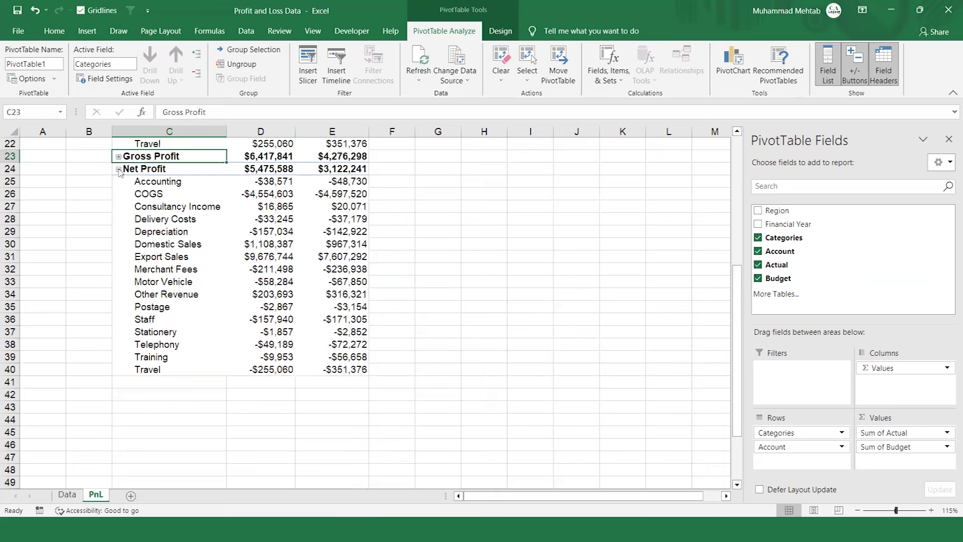
left_click(119, 169)
scroll(193, 218, "up", 6)
scroll(195, 222, "up", 1)
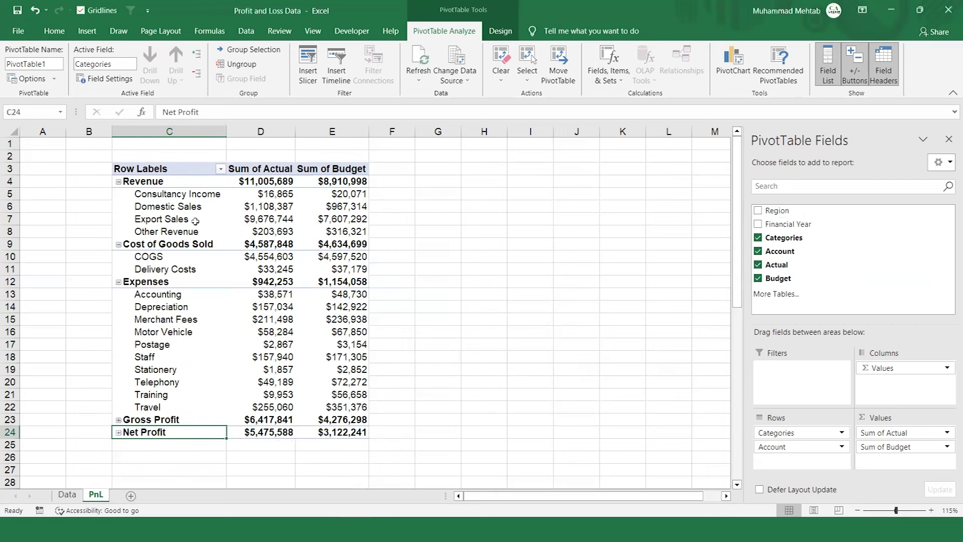
left_click(148, 420)
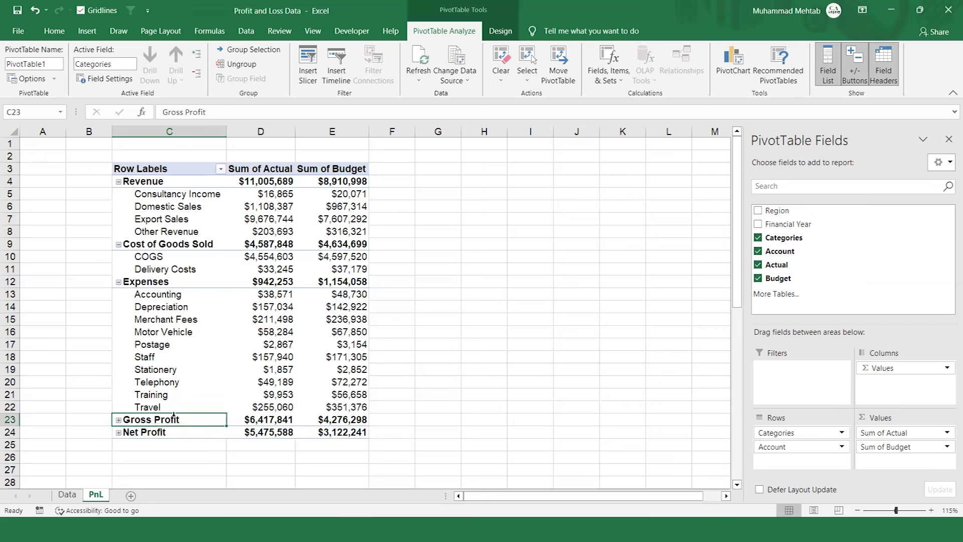
- Move Gross Profit above Expenses and hide the pivot's +/- buttons
left_click_drag(174, 415, 167, 274)
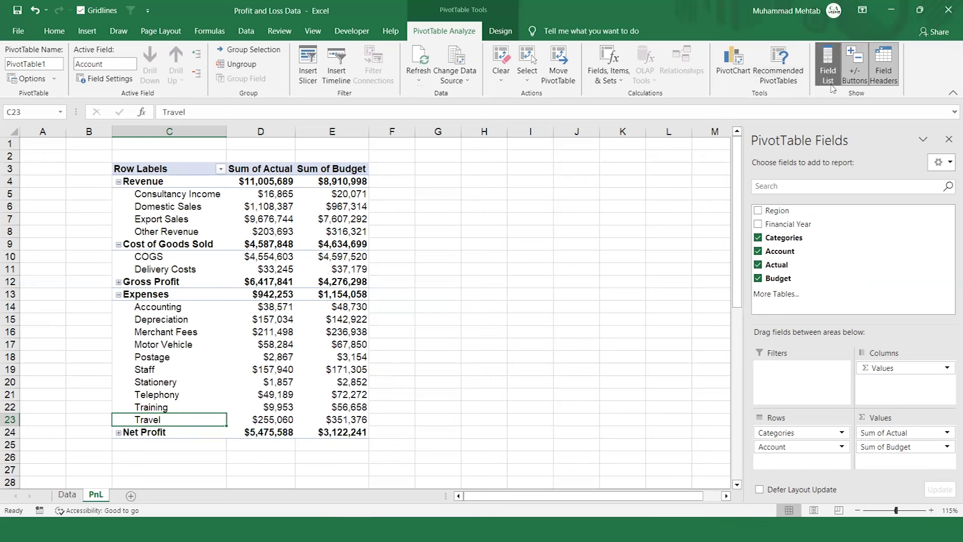
left_click(860, 81)
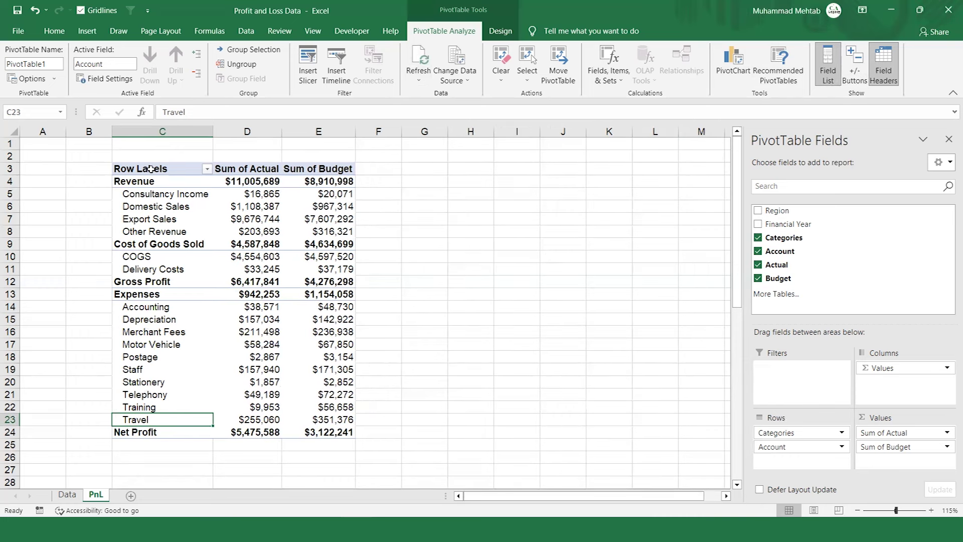
- Hide the Row Labels field header and rename the Sum of Actual header to Actual
left_click(879, 80)
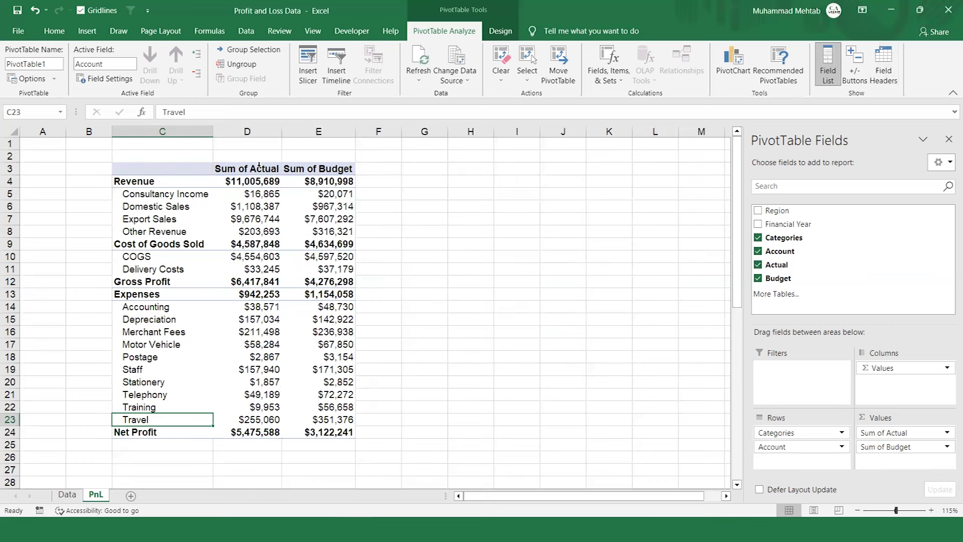
left_click(244, 170)
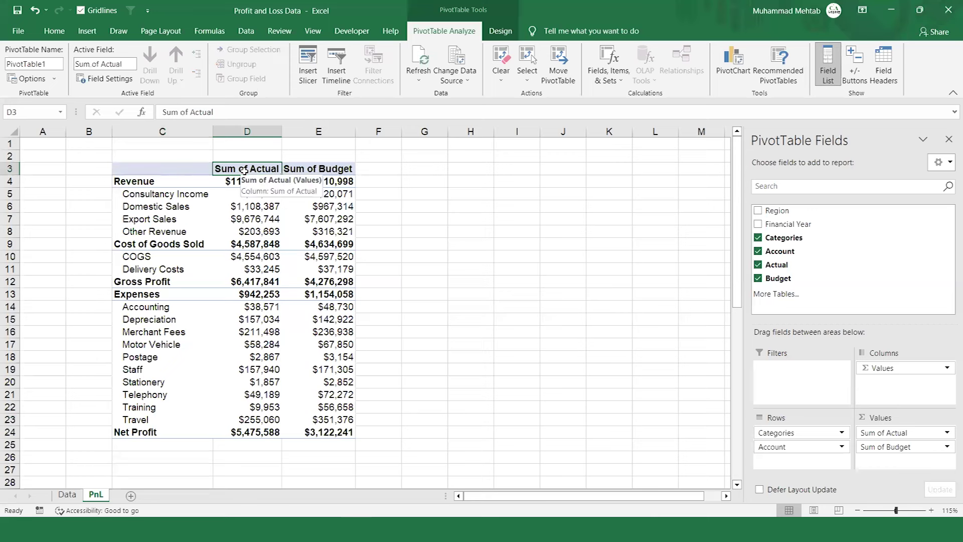
key("F2")
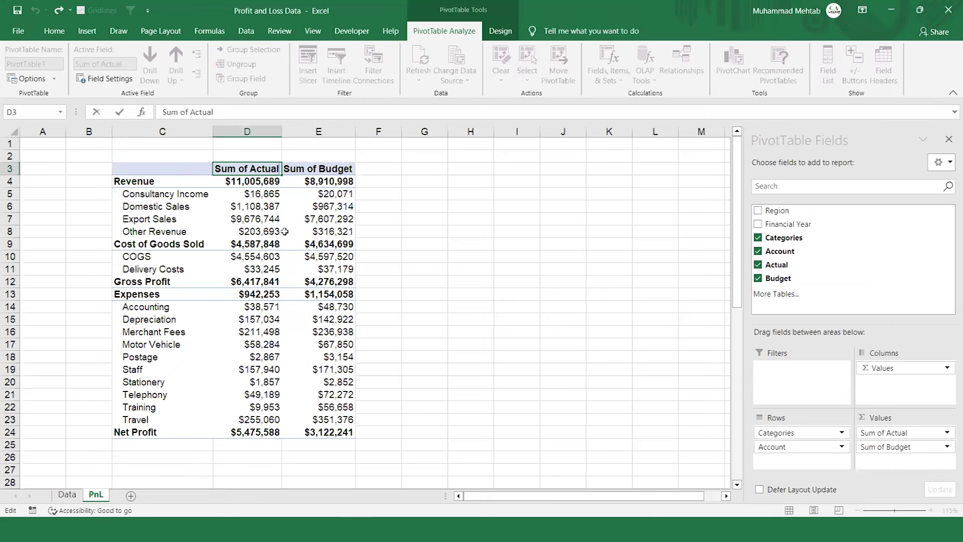
key("Left")
key("Left")
key("Left")
key("BackSpace")
key("BackSpace")
key("BackSpace")
key("BackSpace")
key("BackSpace")
key("BackSpace")
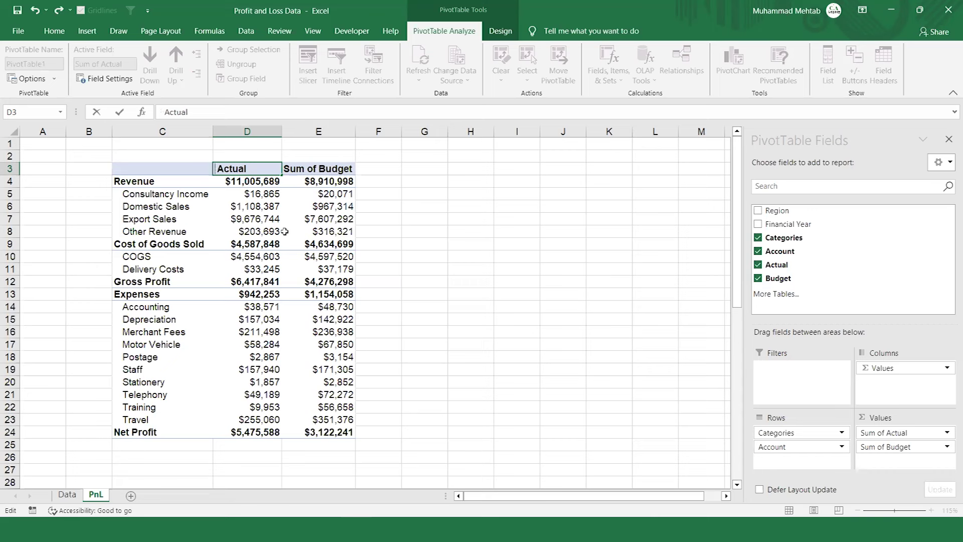
key("Return")
- Rename the Sum of Budget header to Budget, then select both value headers
key("Up")
key("Right")
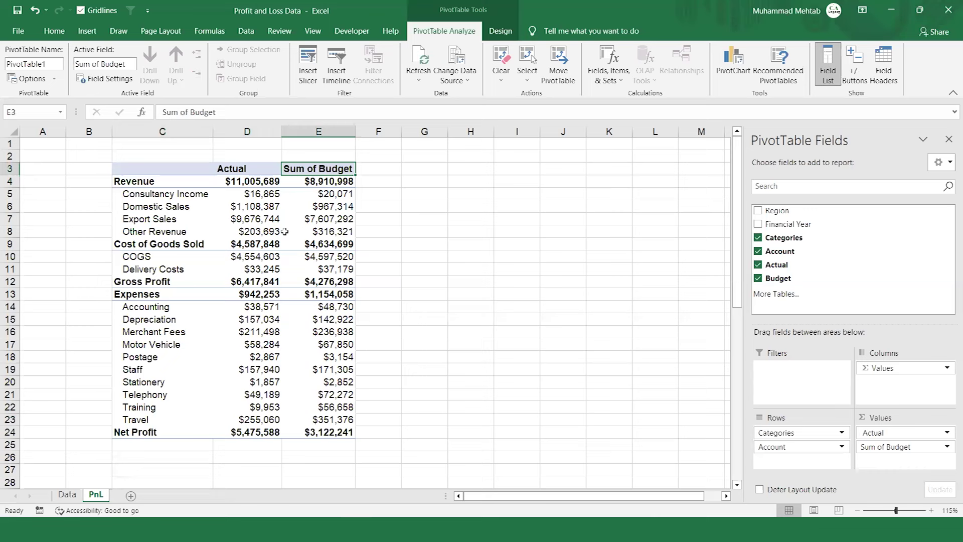
key("F2")
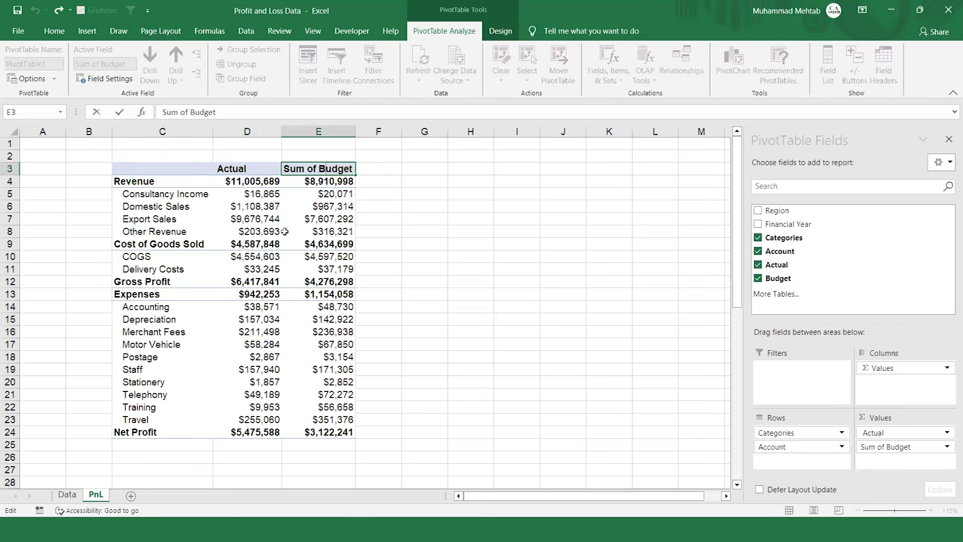
key("ctrl+Left")
key("BackSpace")
key("BackSpace")
key("BackSpace")
key("Return")
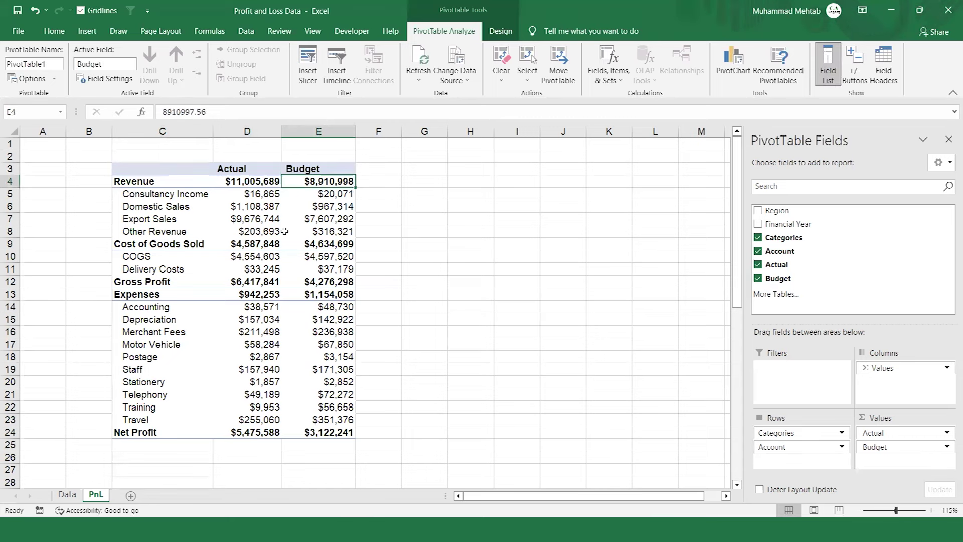
left_click_drag(241, 169, 317, 169)
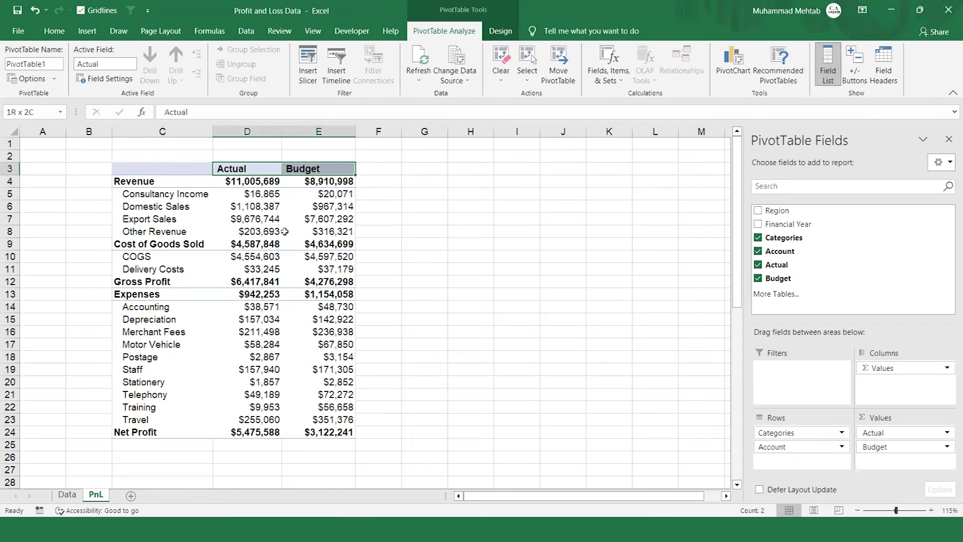
- Right-align the Actual and Budget headers and widen columns D and E
left_click(54, 31)
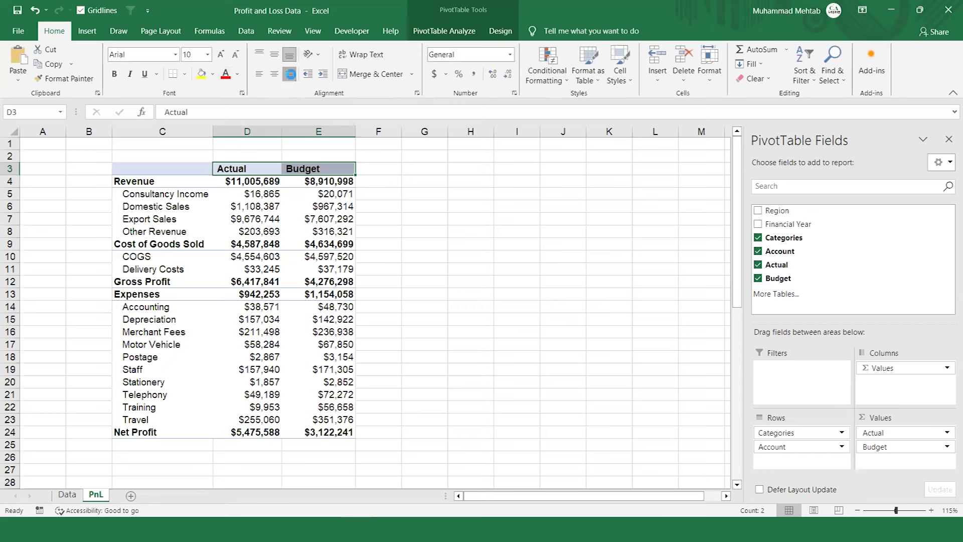
left_click(289, 74)
left_click(259, 127)
left_click_drag(259, 127, 351, 129)
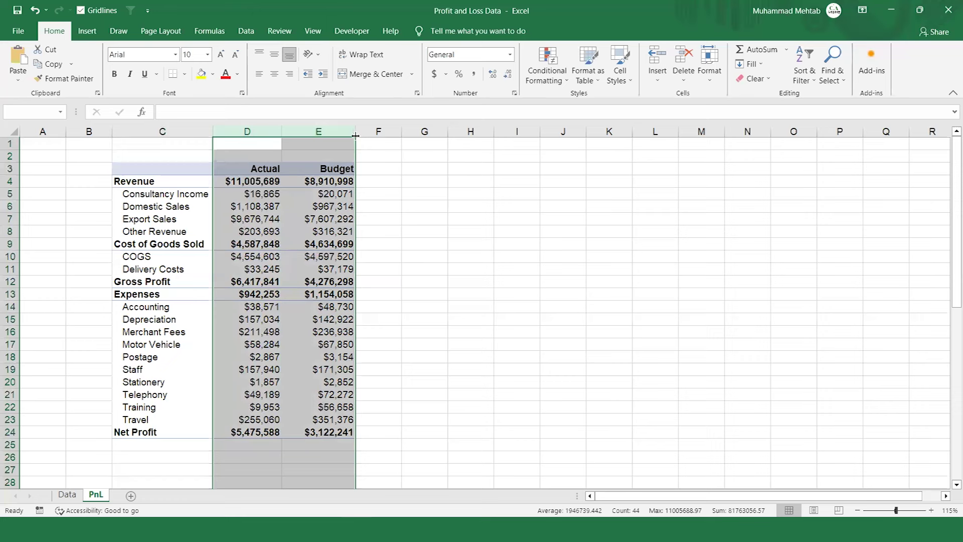
left_click_drag(359, 132, 373, 133)
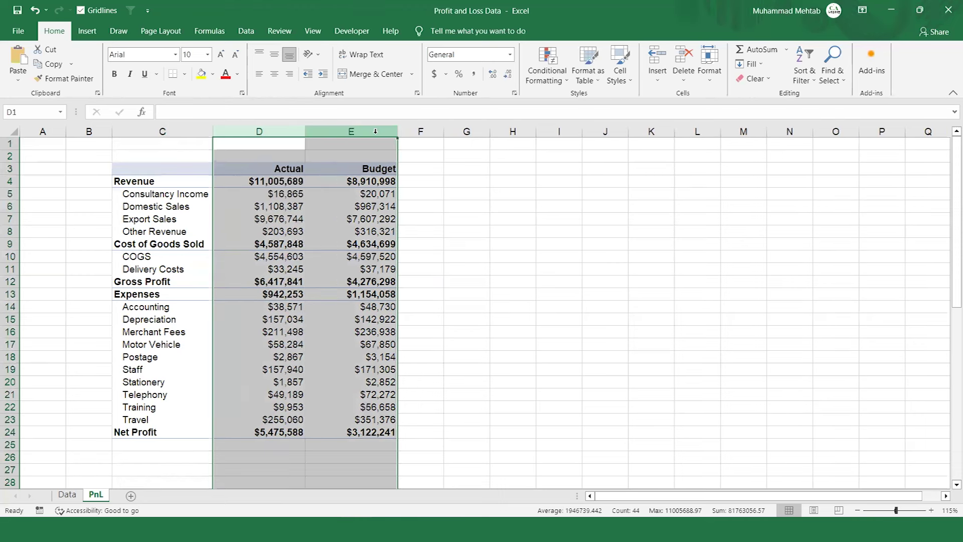
- Widen column C and hide the sheet gridlines with Alt, W, V, G
left_click(198, 155)
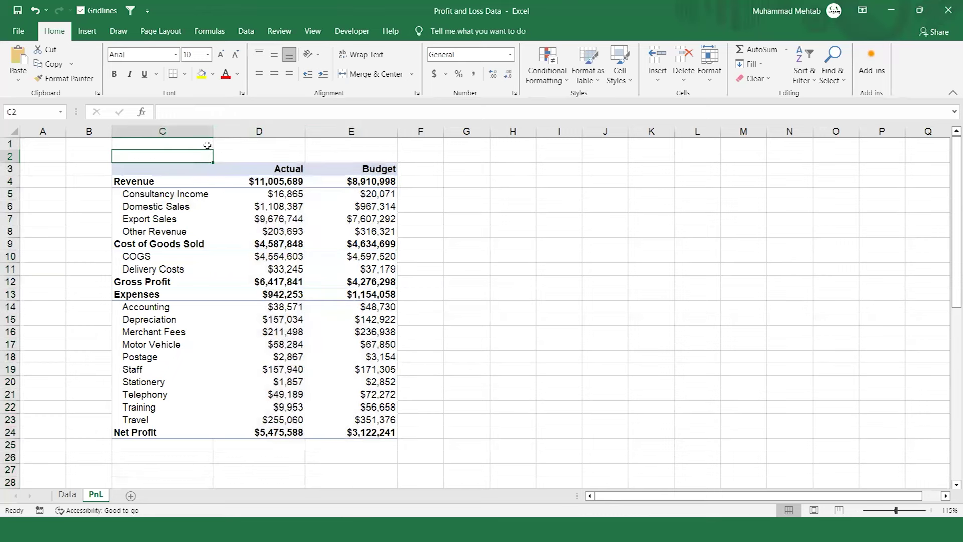
left_click_drag(211, 132, 279, 133)
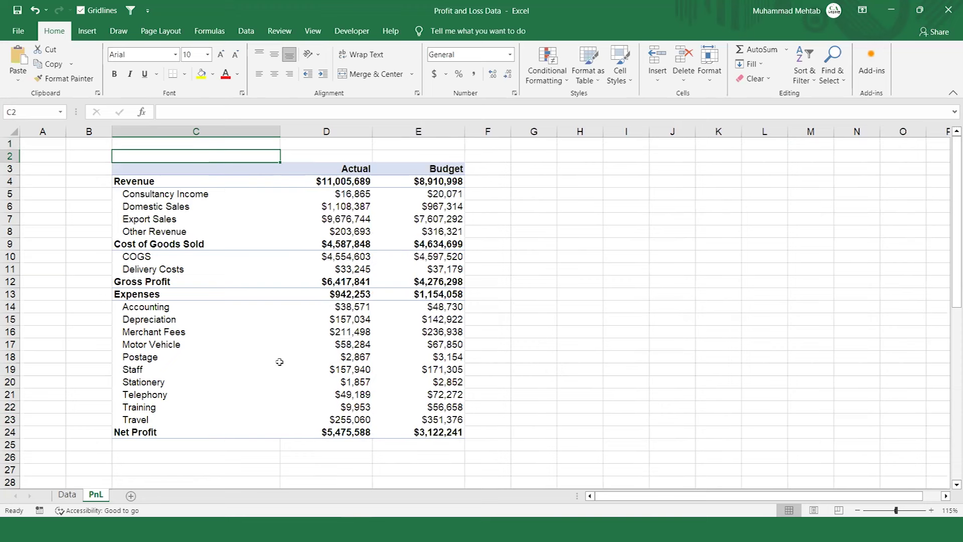
left_click(304, 346)
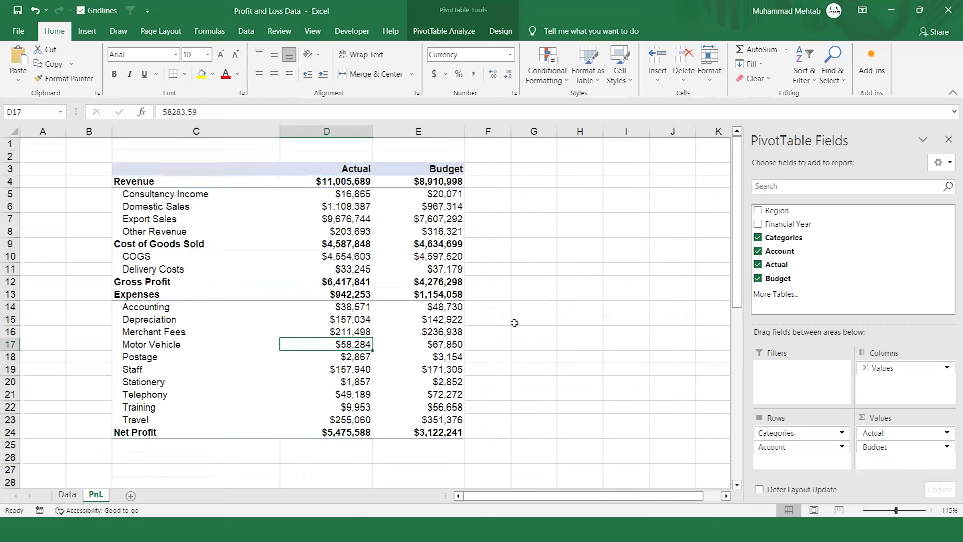
key("alt")
key("w")
key("v")
key("g")
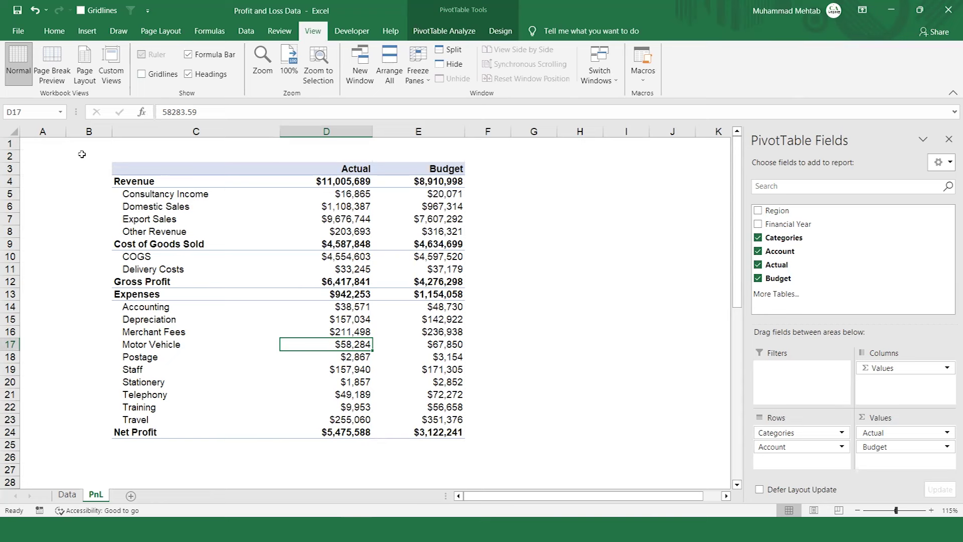
- Review the gridline-free pivot, selecting the Expenses subtotal and Depreciation rows
left_click(49, 148)
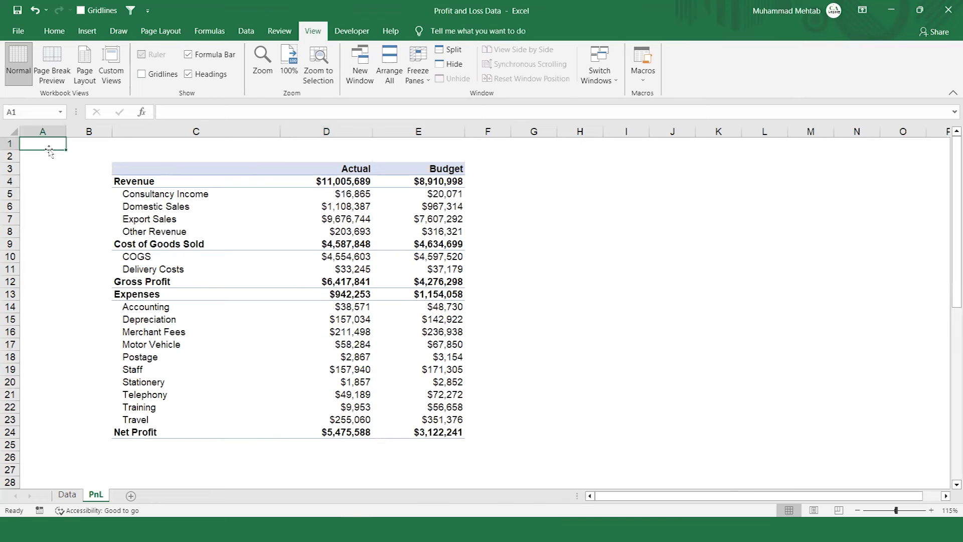
left_click(146, 291)
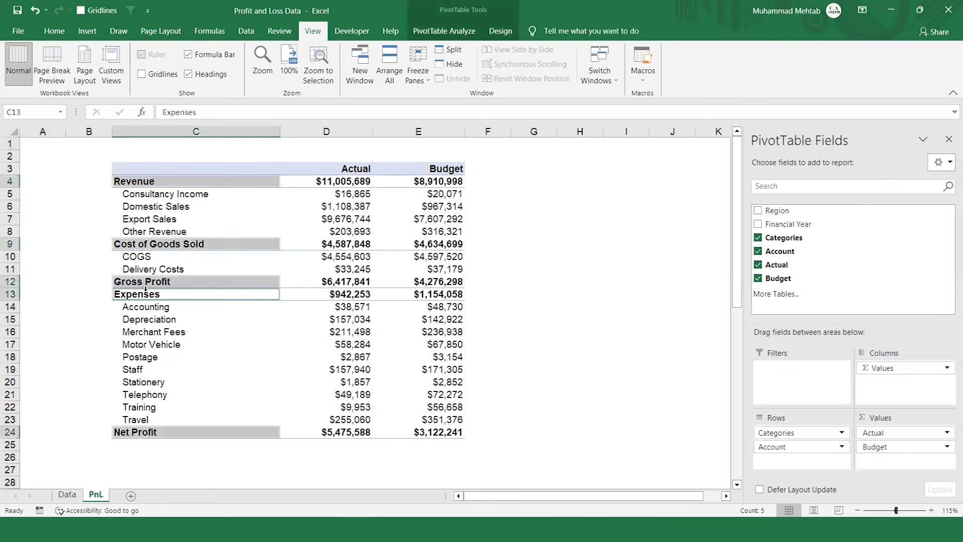
left_click(169, 323)
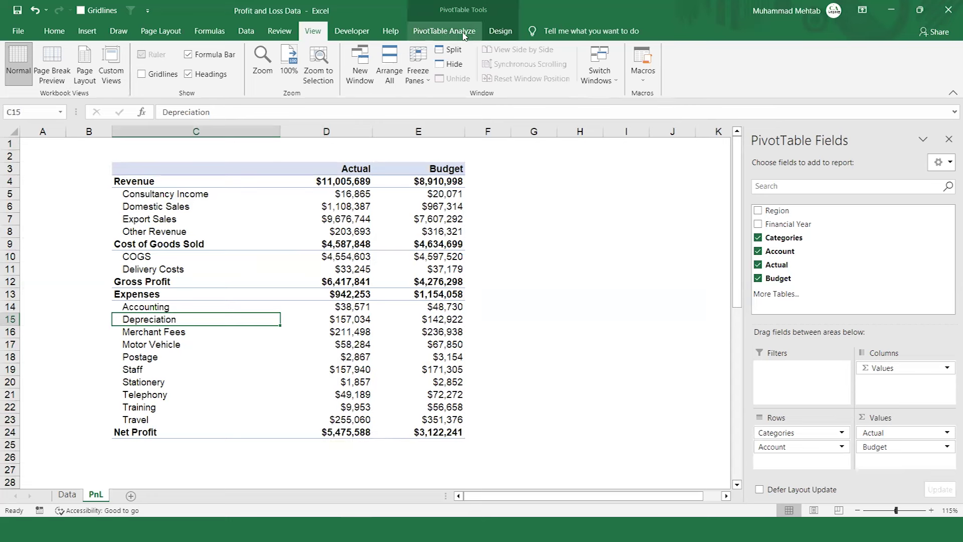
- Try Show all Subtotals at Bottom of Group twice, undoing it each time with Ctrl+Z
left_click(493, 33)
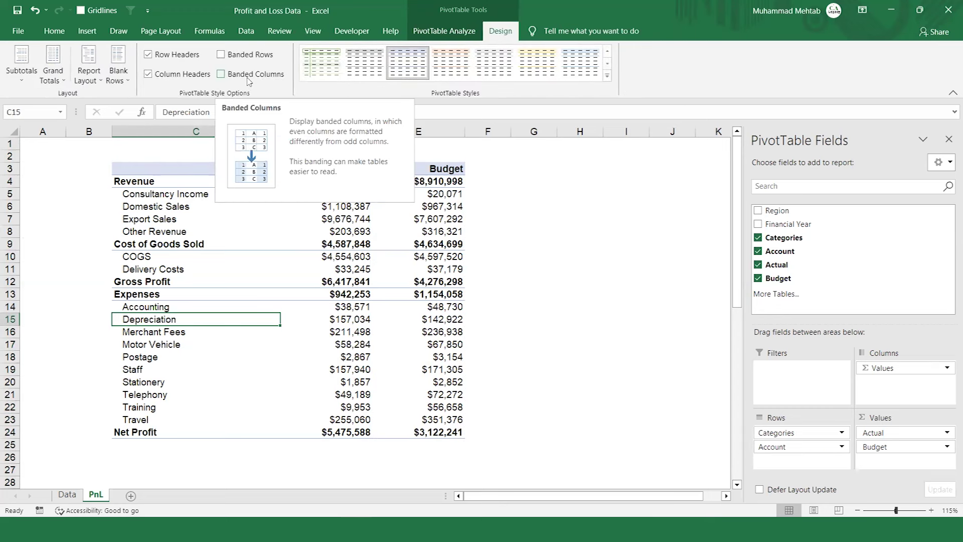
left_click(28, 84)
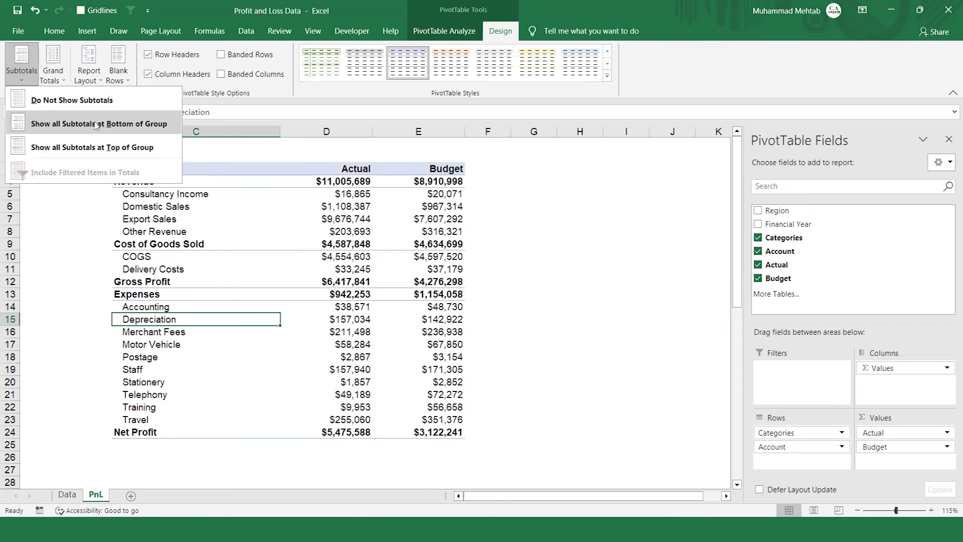
left_click(97, 126)
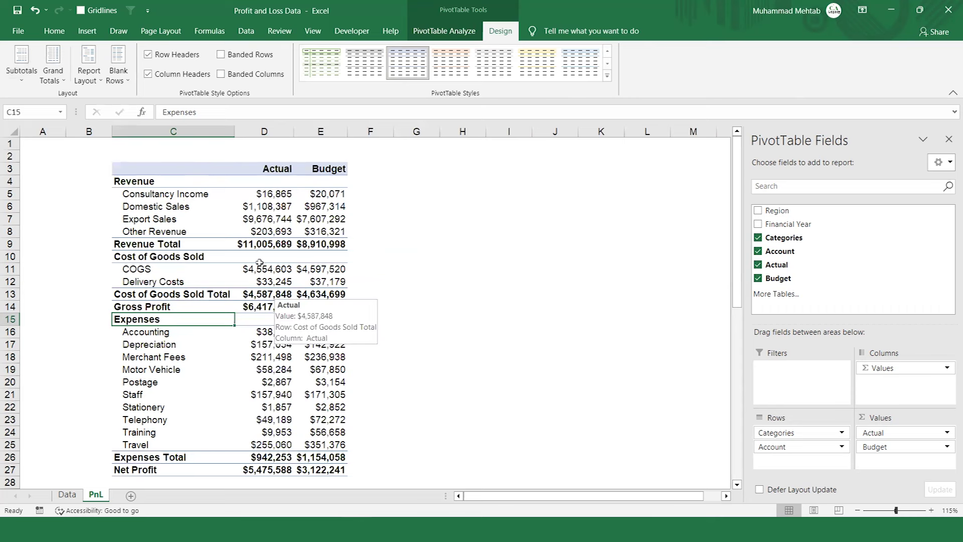
mouse_move(267, 231)
key("ctrl+z")
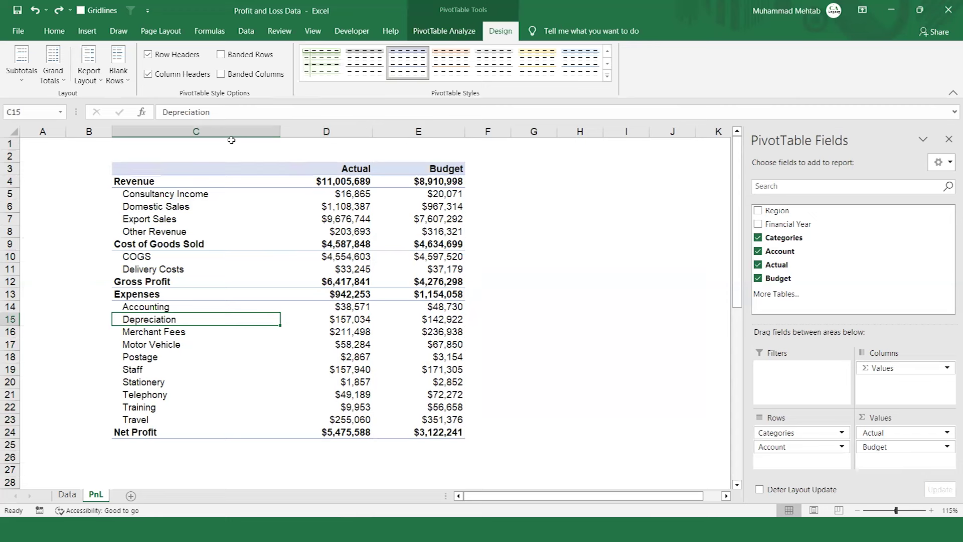
left_click(13, 73)
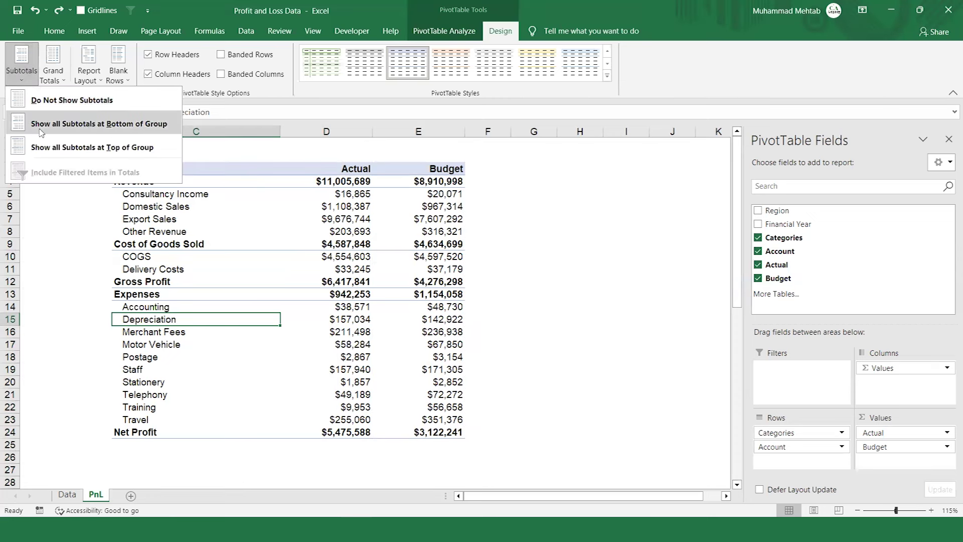
left_click(126, 133)
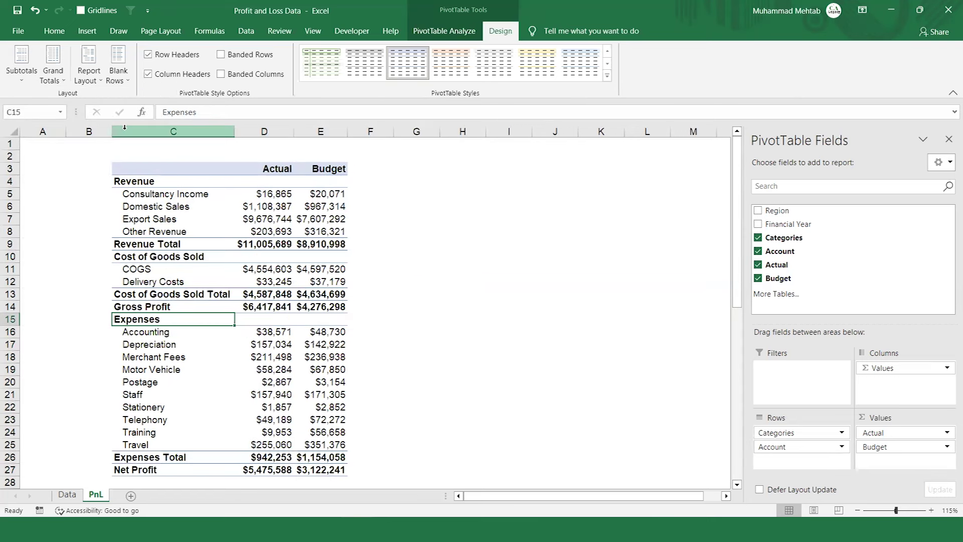
key("ctrl+z")
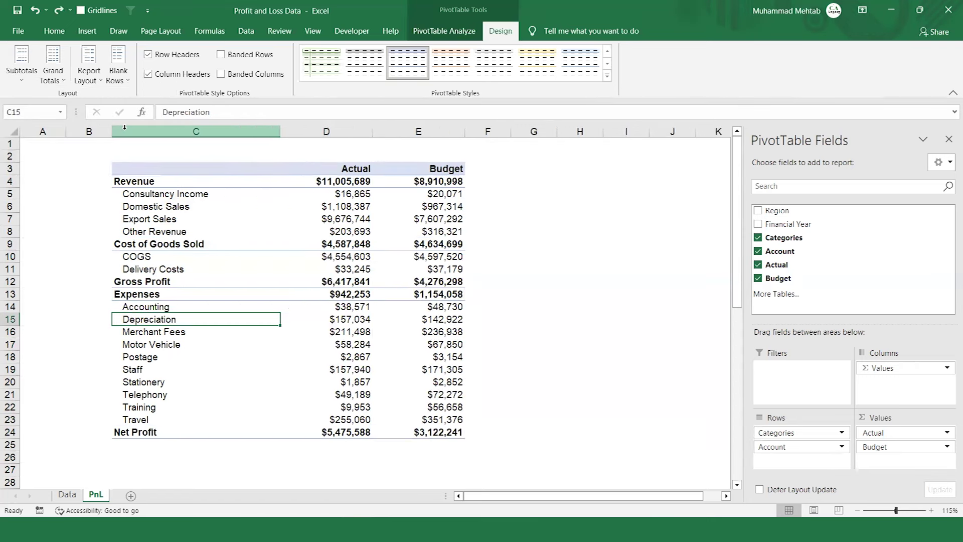
- Turn off Autofit column widths on update in the PivotTable Options
right_click(166, 320)
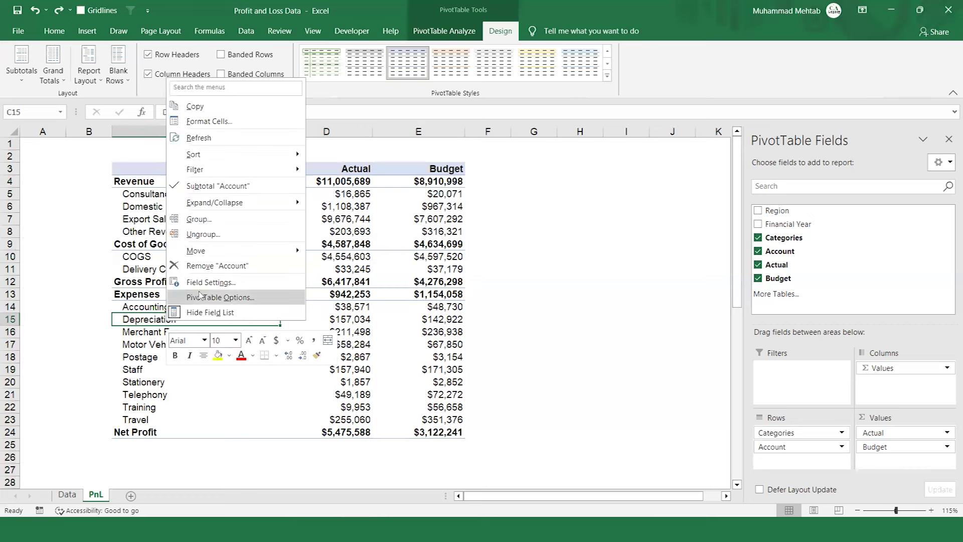
left_click(214, 298)
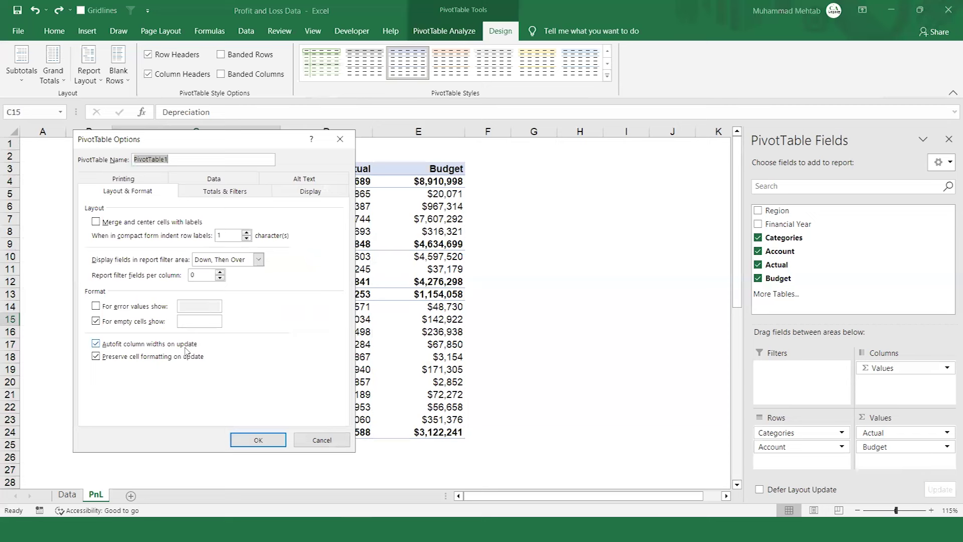
left_click(96, 344)
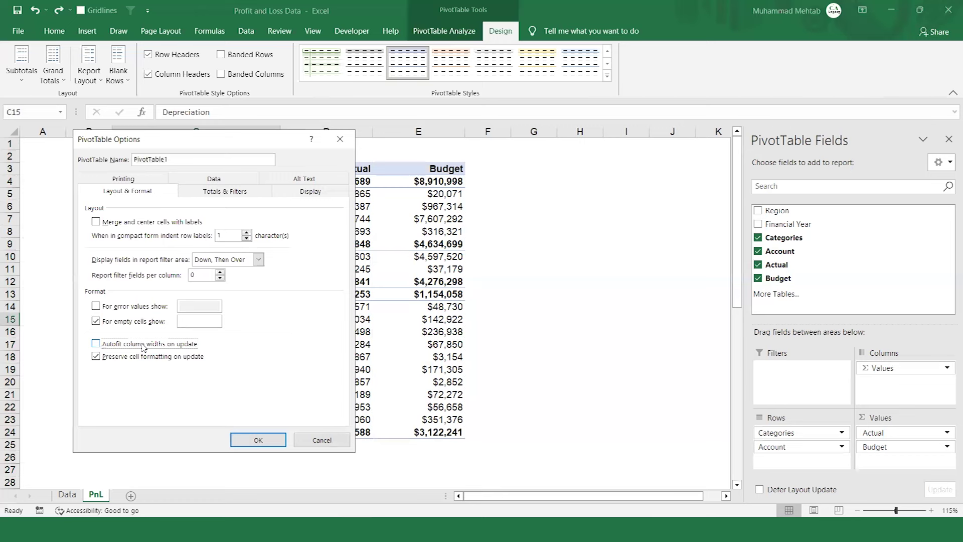
left_click(264, 441)
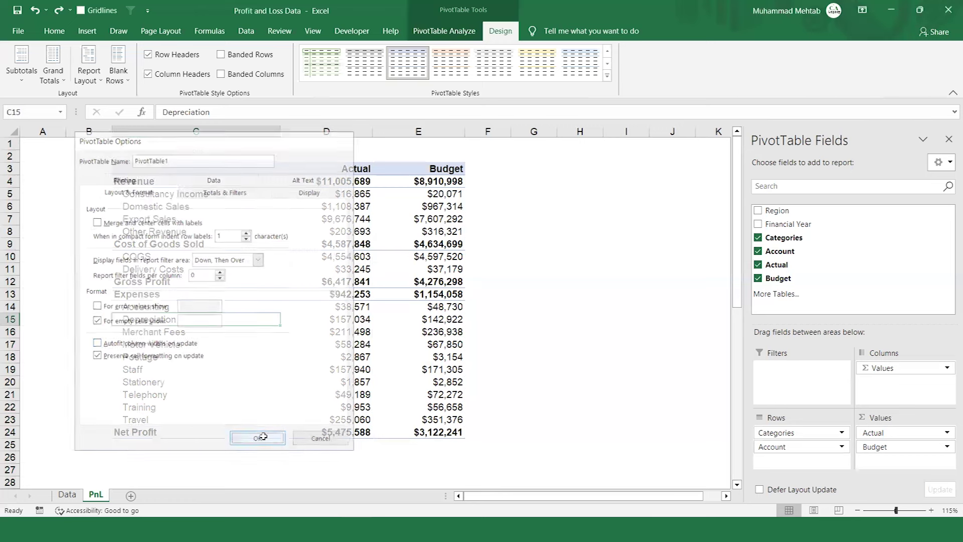
- Set Show all Subtotals at Bottom of Group and Insert Blank Line after Each Item
left_click(19, 73)
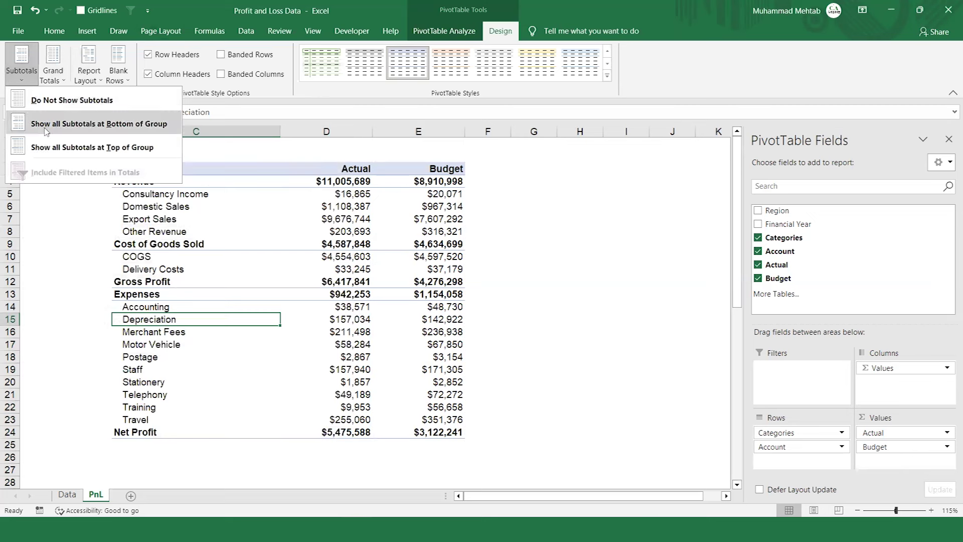
left_click(127, 126)
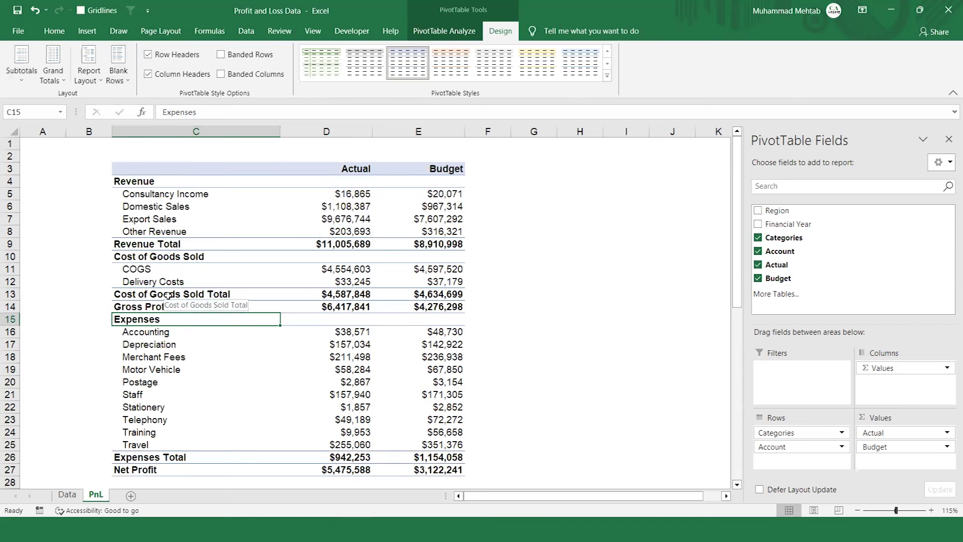
mouse_move(21, 64)
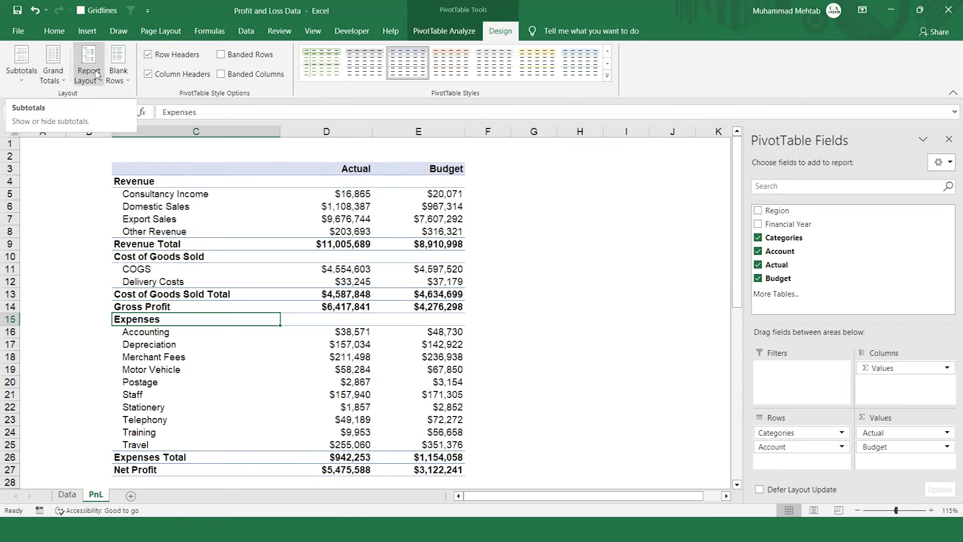
left_click(123, 82)
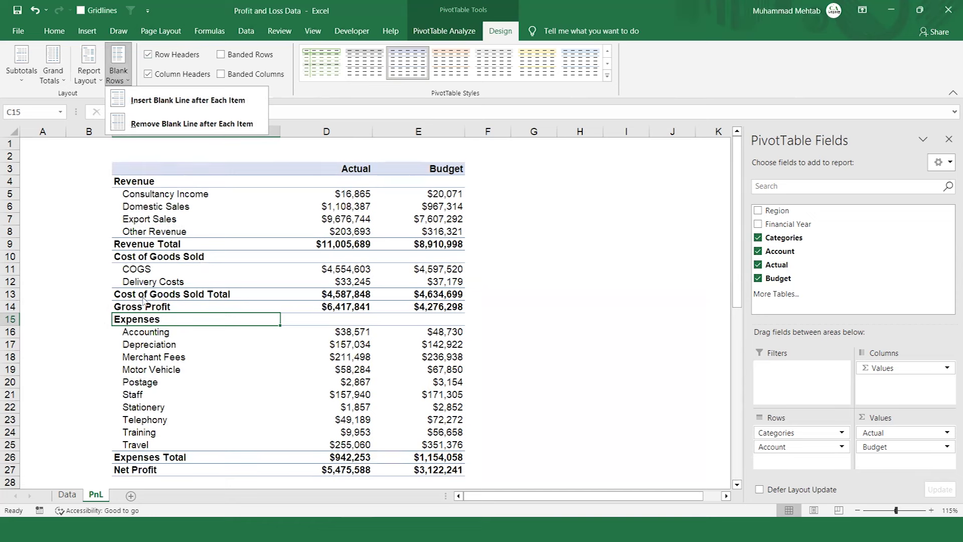
left_click(180, 100)
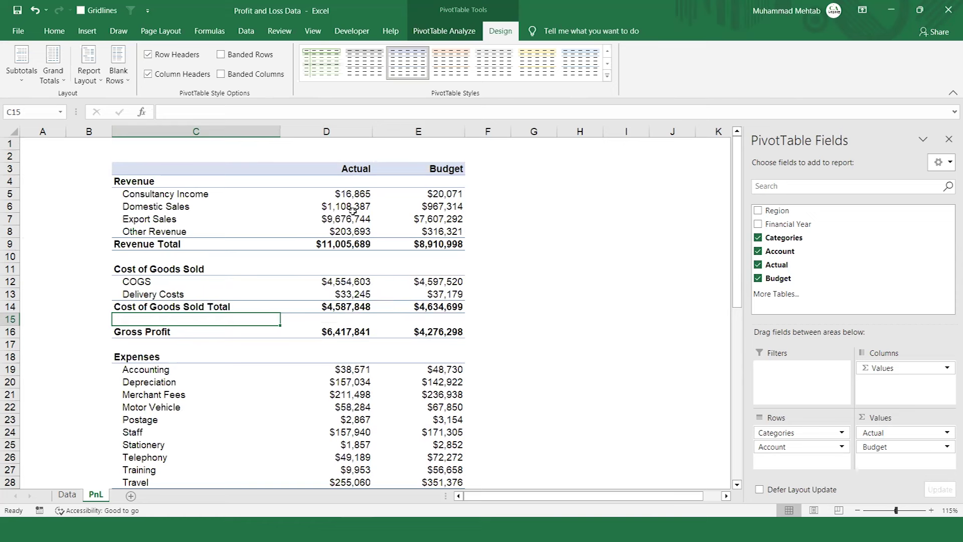
- Try the None PivotTable style, then apply the second Light style
left_click(608, 75)
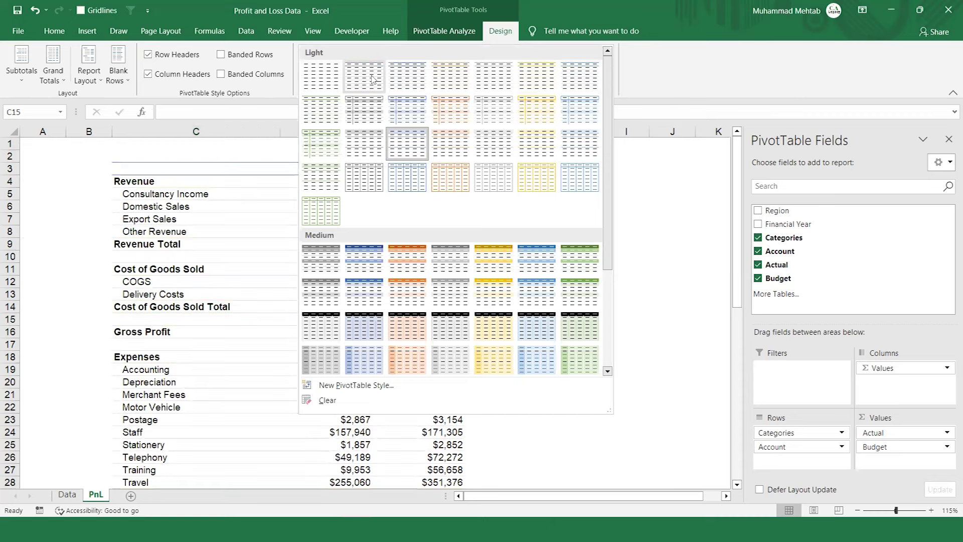
left_click(334, 82)
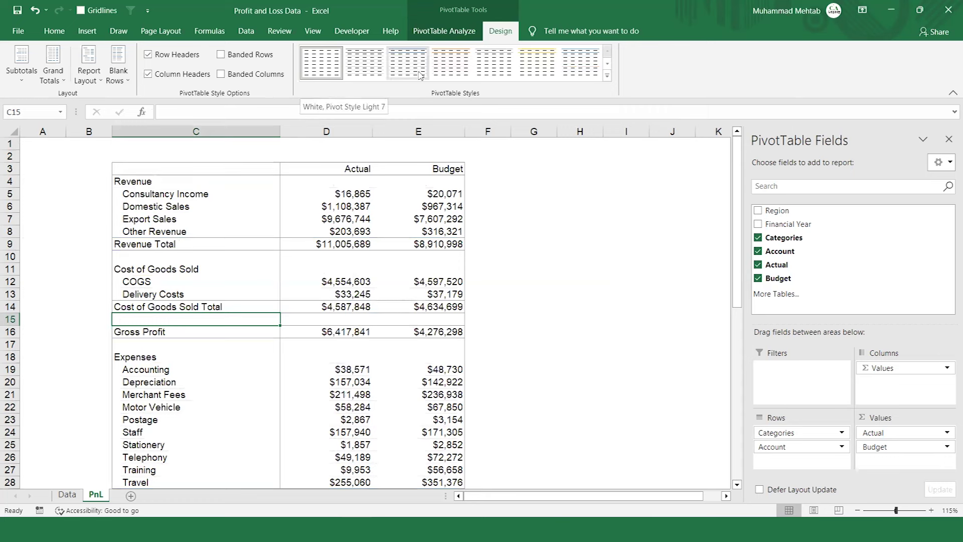
left_click(608, 76)
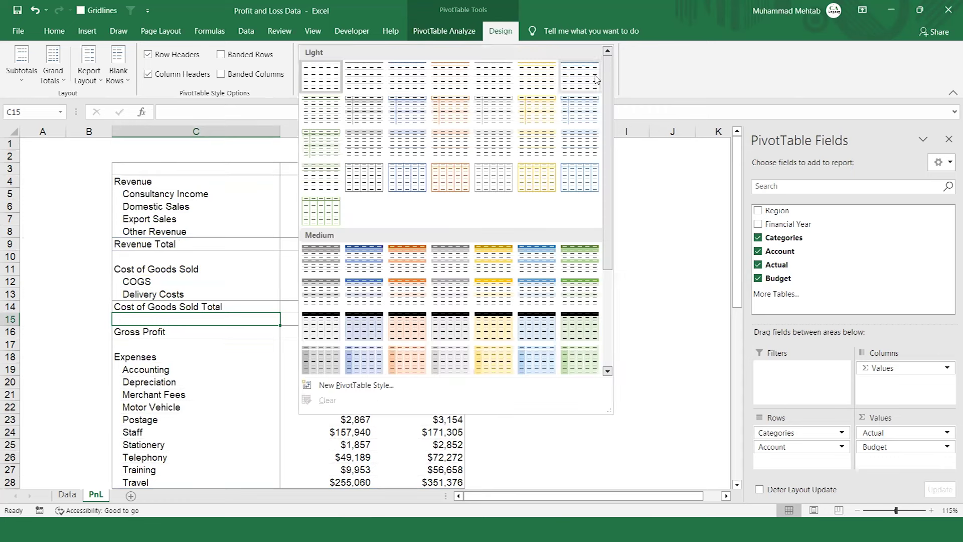
left_click(375, 84)
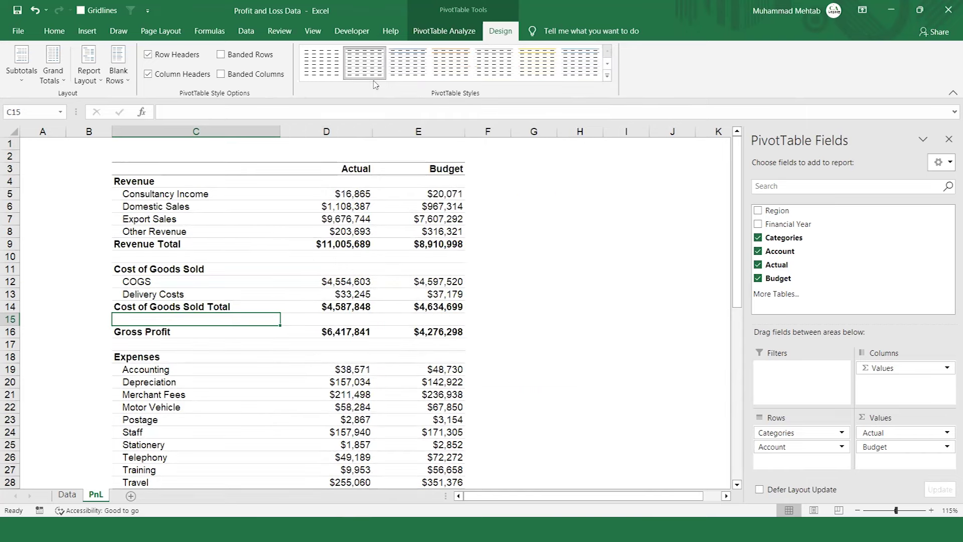
left_click(608, 77)
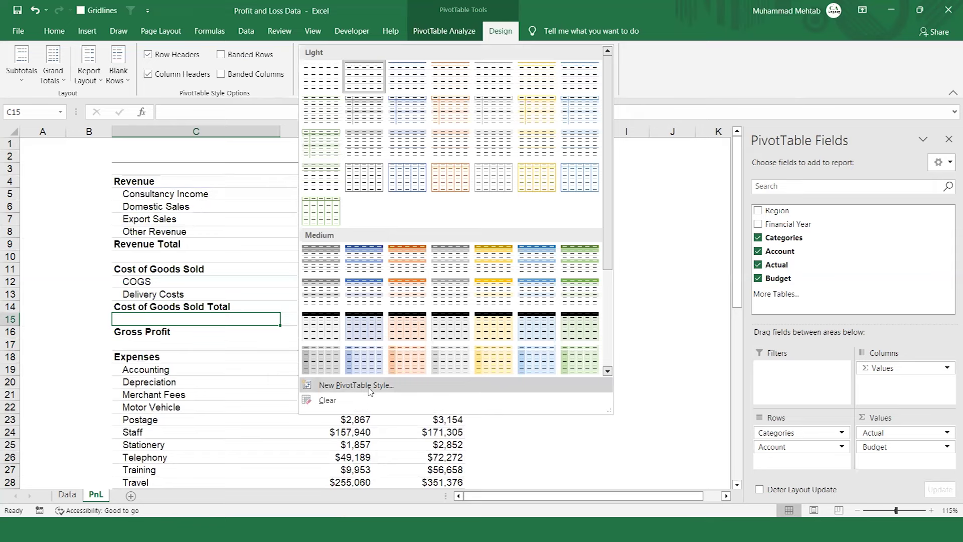
left_click(516, 459)
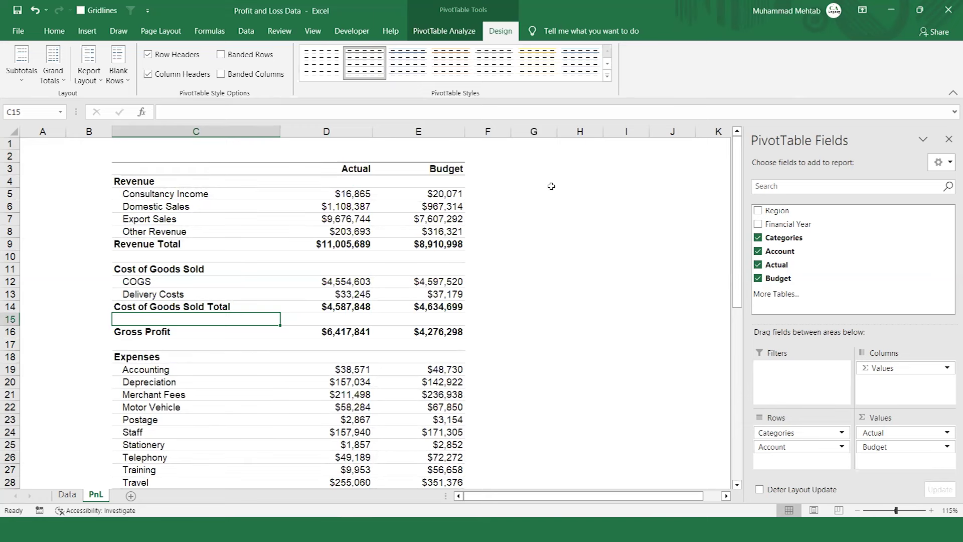
left_click(351, 233)
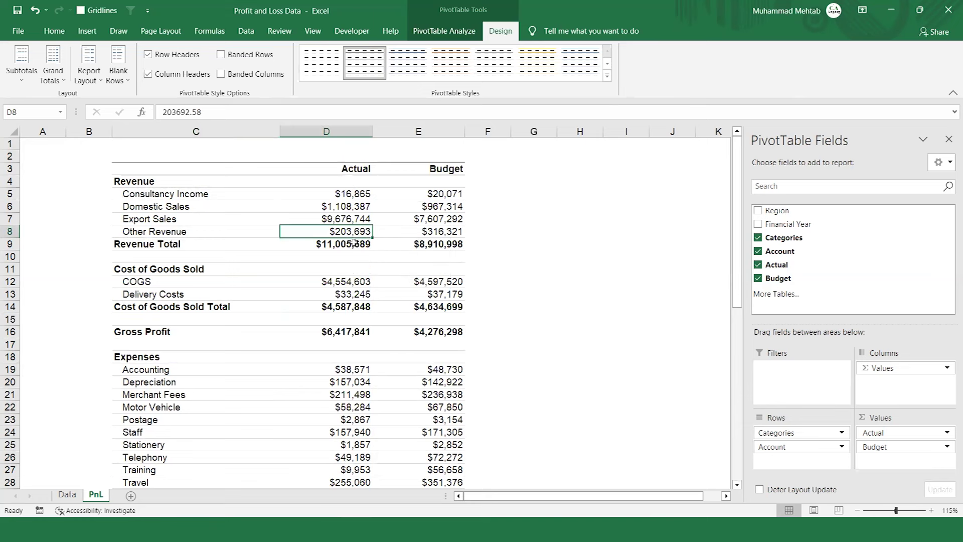
- Add a Variance calculated field built from the Actual and Budget fields
left_click(444, 32)
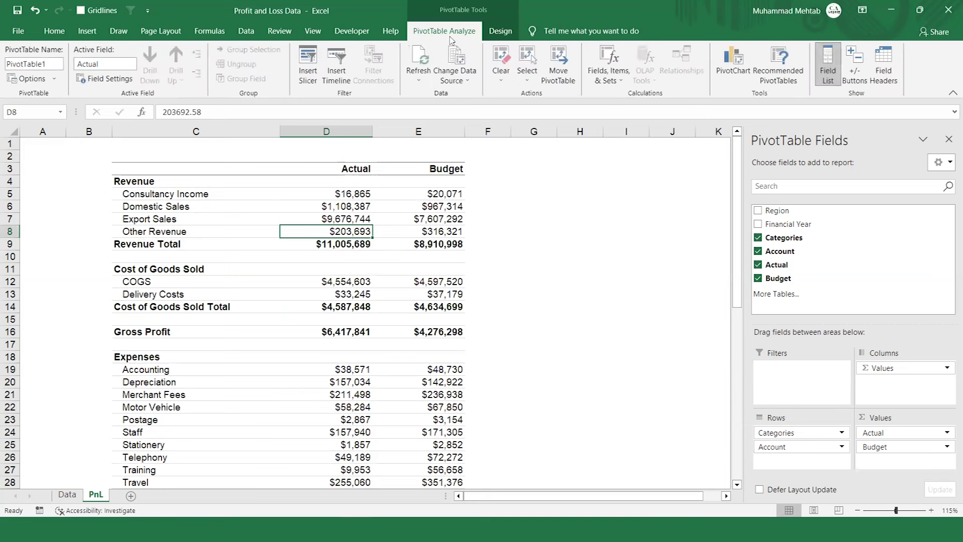
left_click(615, 80)
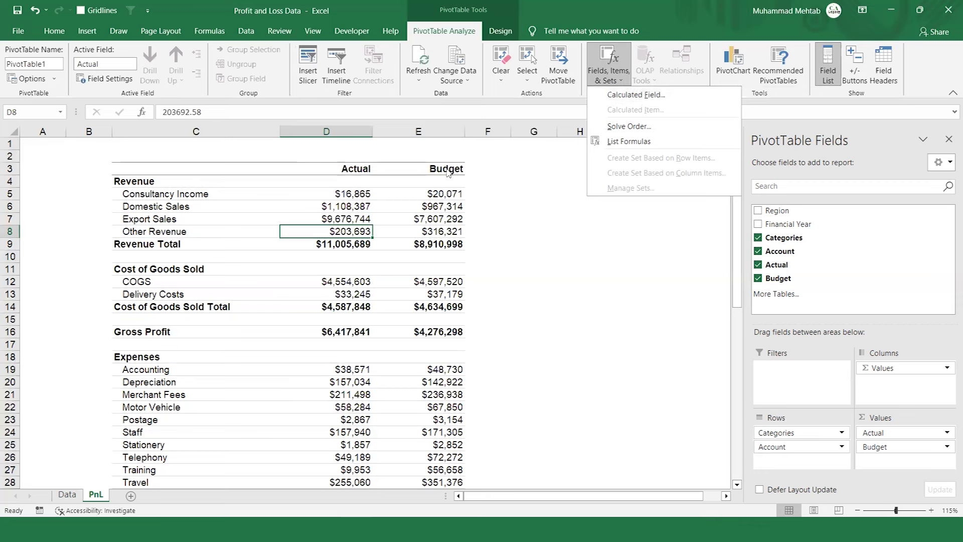
left_click(638, 95)
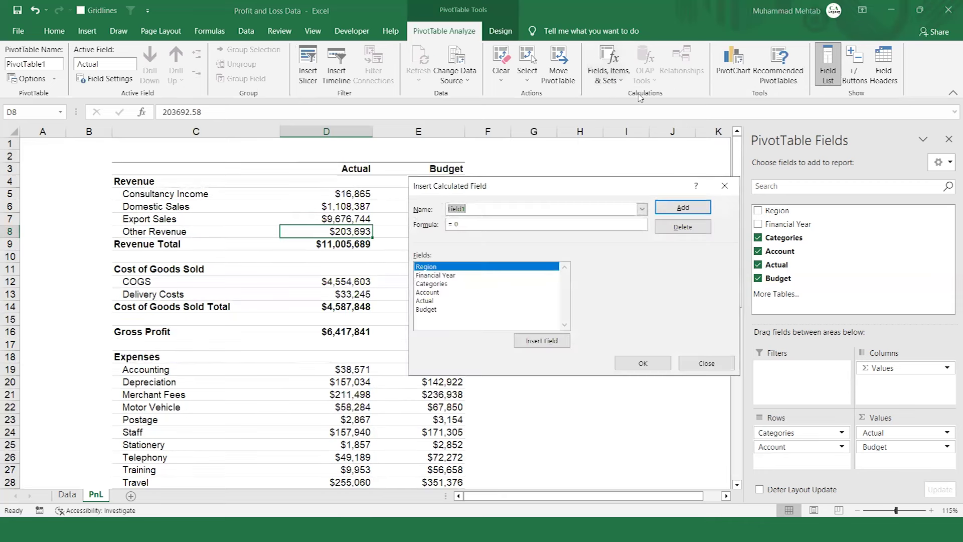
type("Variance")
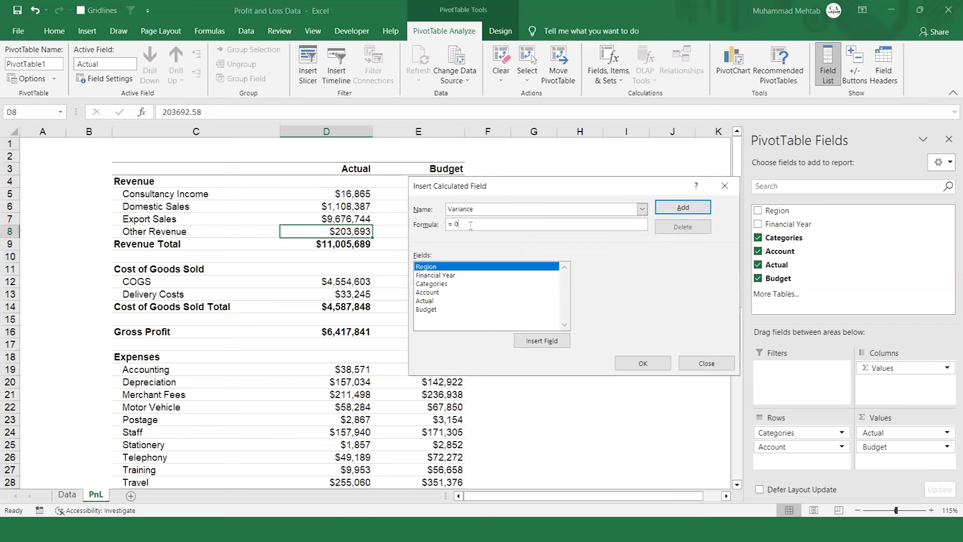
double_click(428, 301)
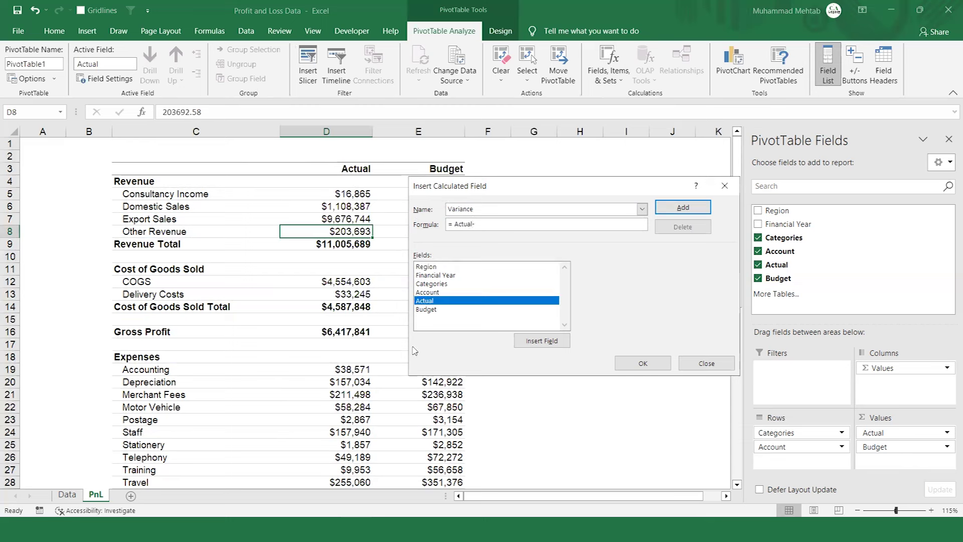
double_click(427, 310)
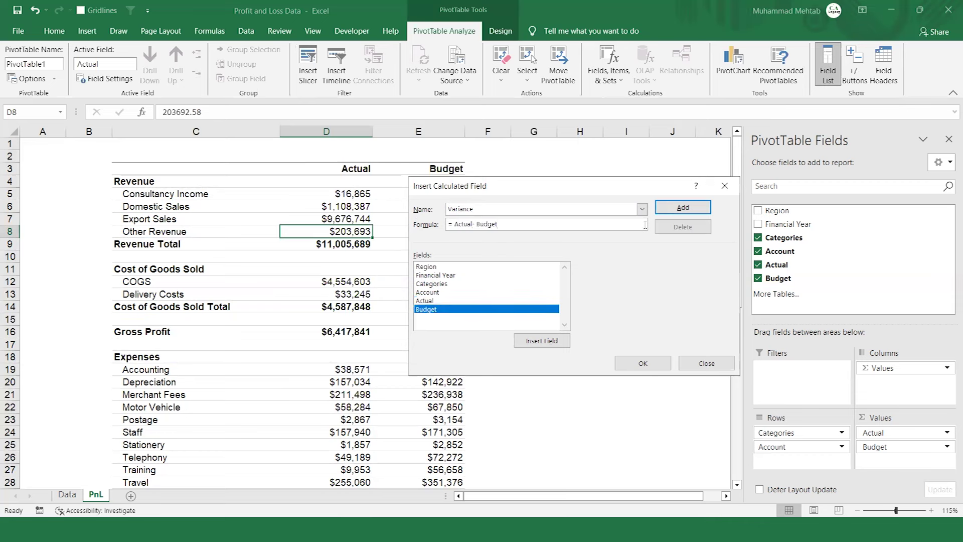
left_click(679, 208)
left_click(652, 363)
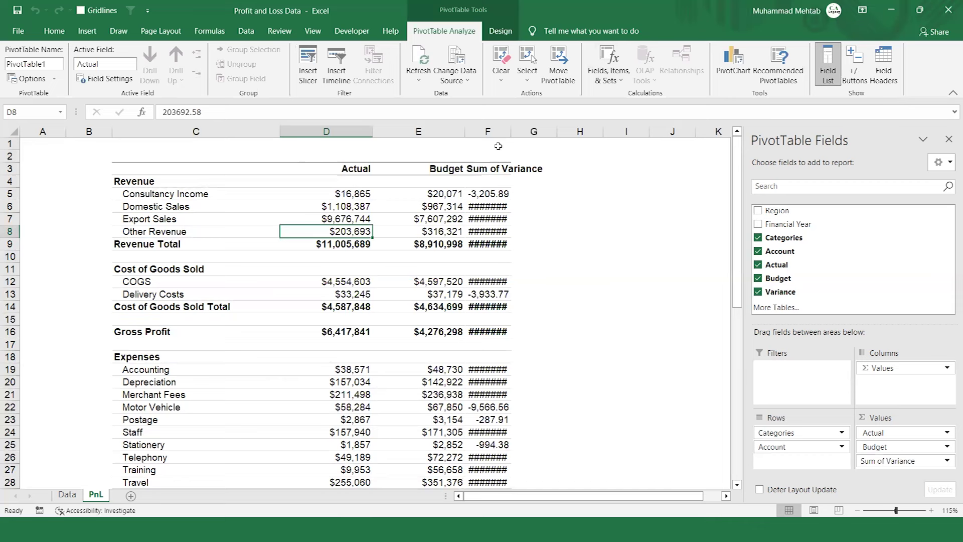
- Autofit column F and rename the Sum of Variance header to Variance
double_click(509, 131)
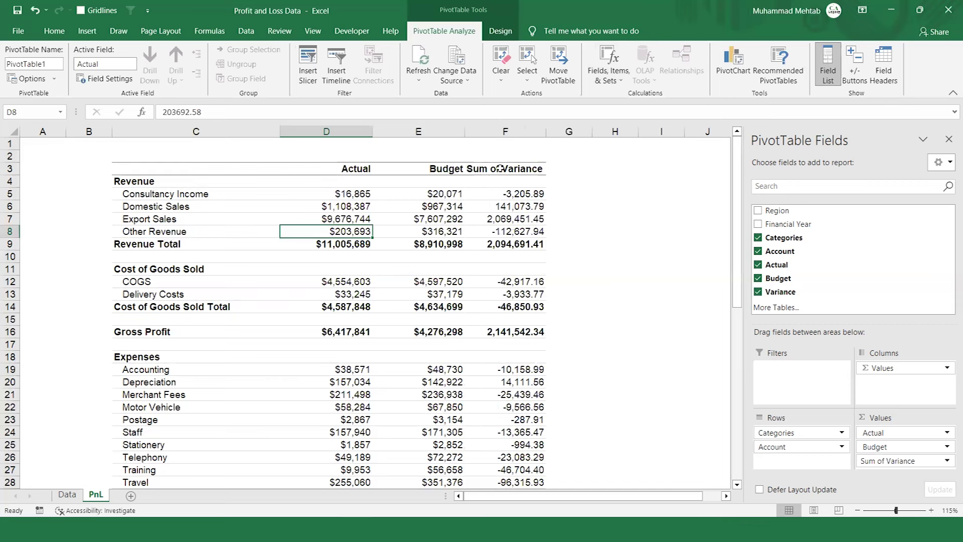
left_click(502, 168)
key("F2")
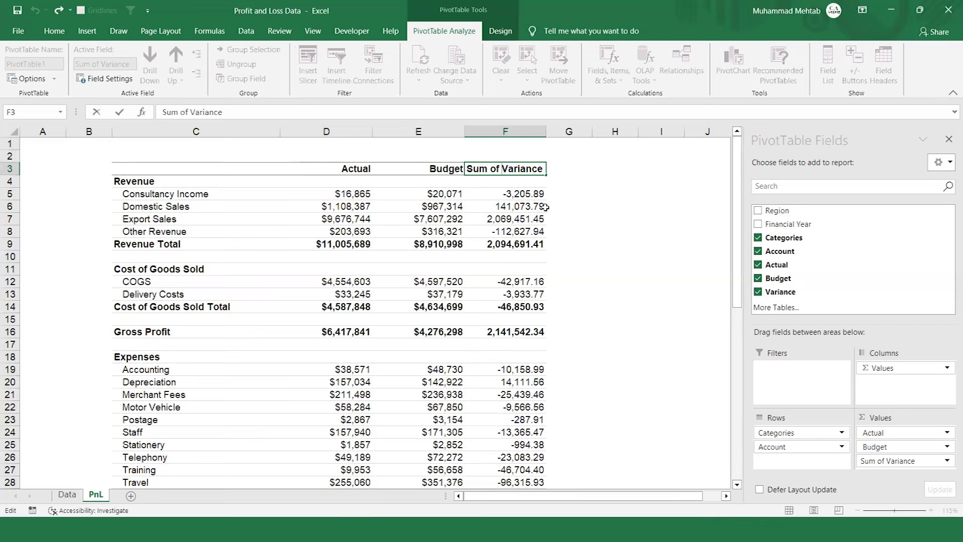
key("BackSpace")
key("BackSpace")
key("BackSpace")
key("BackSpace")
key("BackSpace")
key("Return")
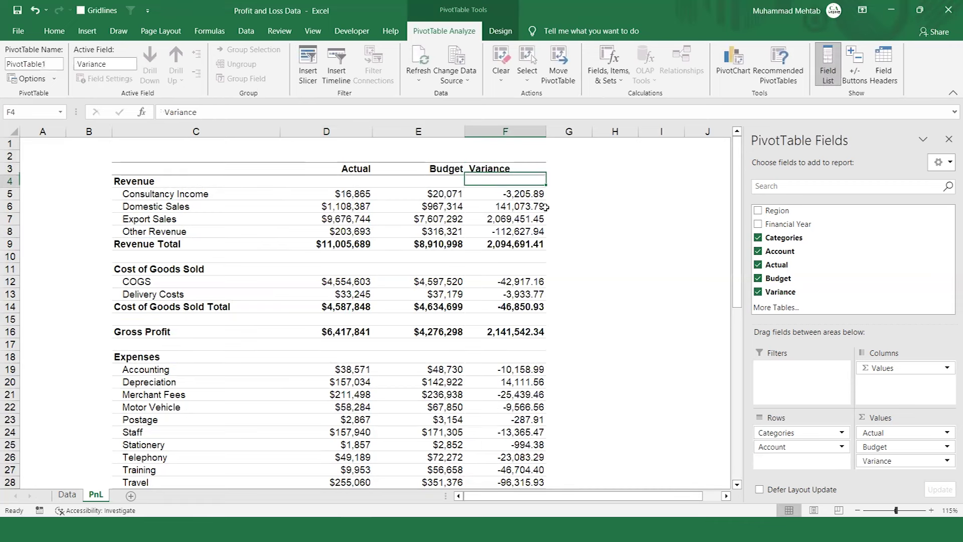
key("Up")
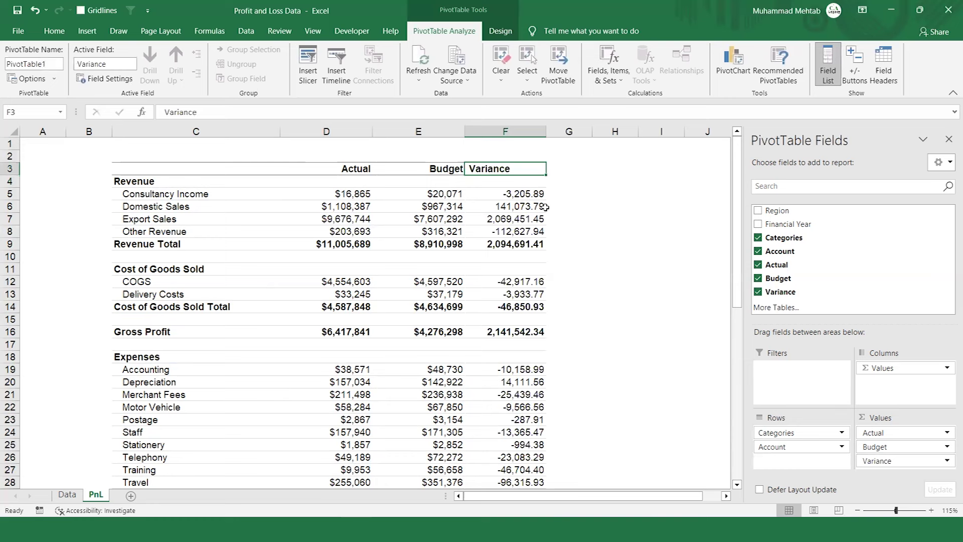
key("Down")
key("Down")
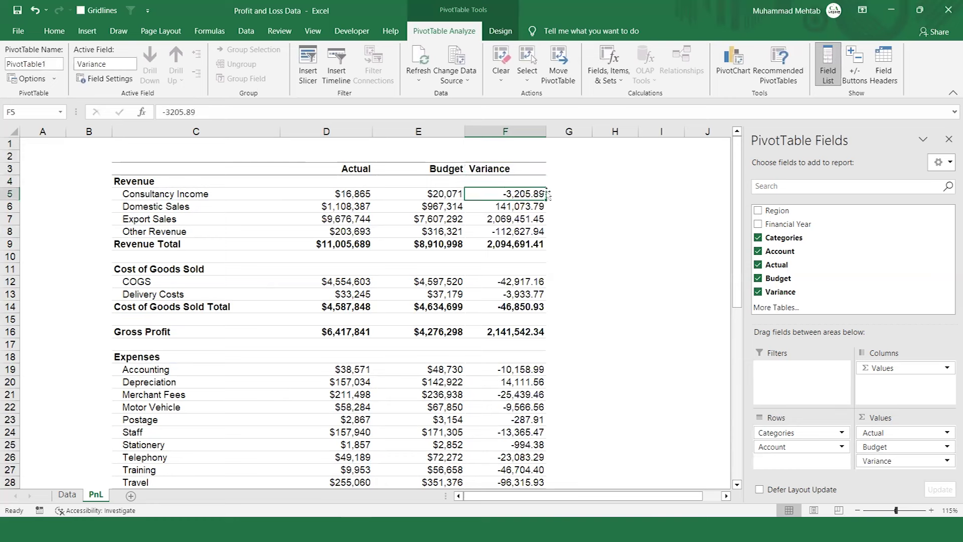
left_click(610, 77)
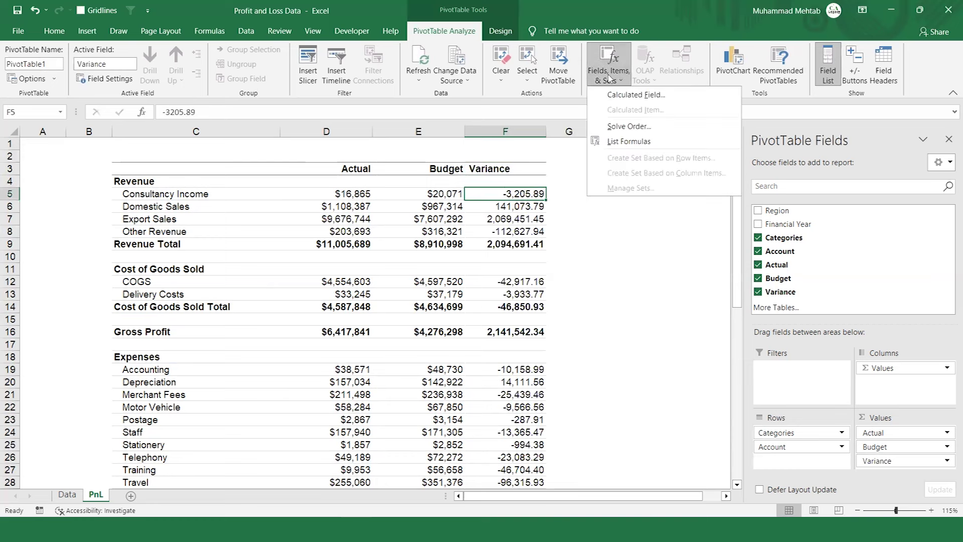
- Create a Variance %age calculated field with the formula = Actual/ Budget-1
left_click(644, 96)
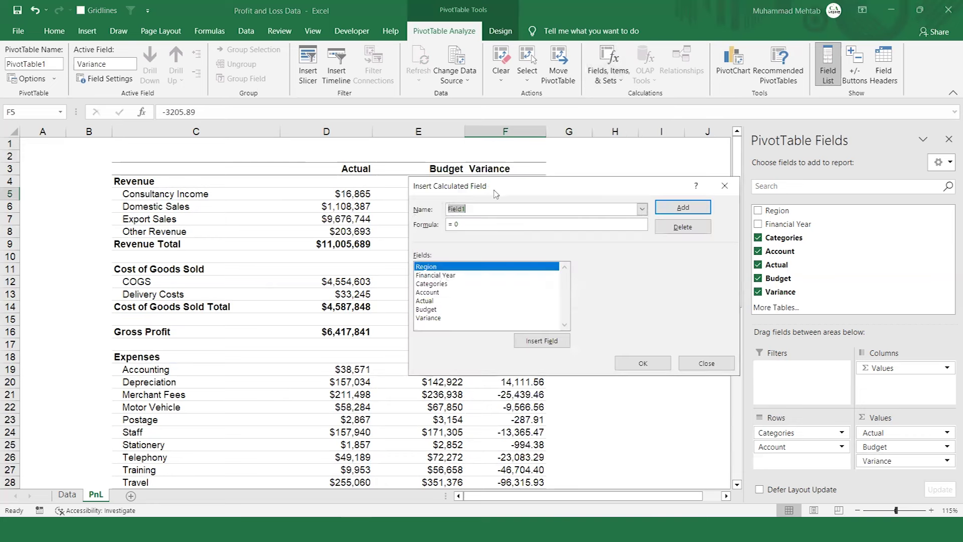
type("Variance %age")
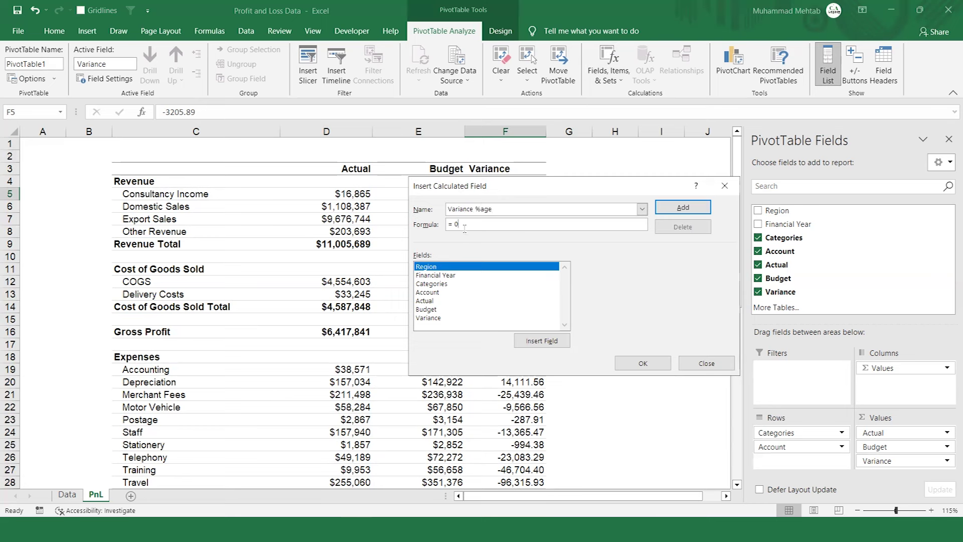
double_click(432, 302)
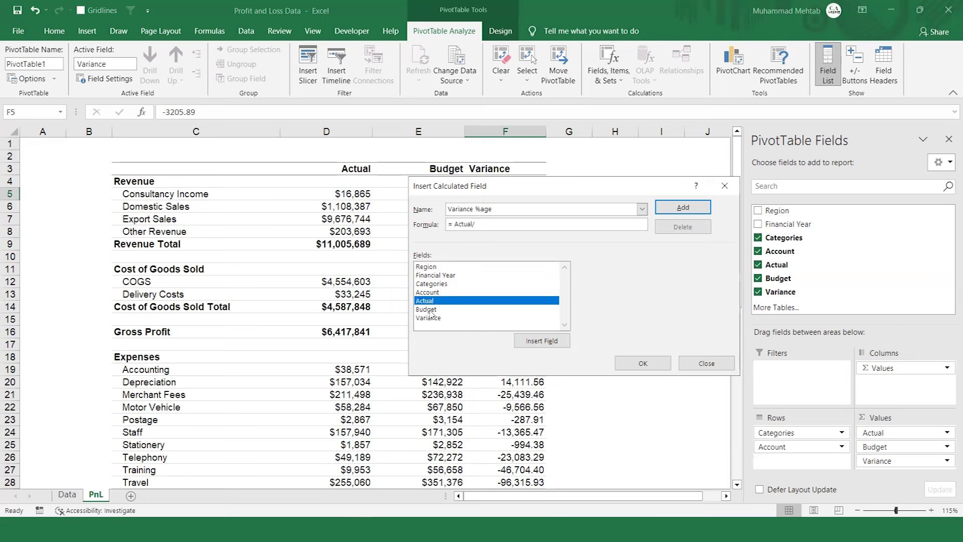
double_click(428, 310)
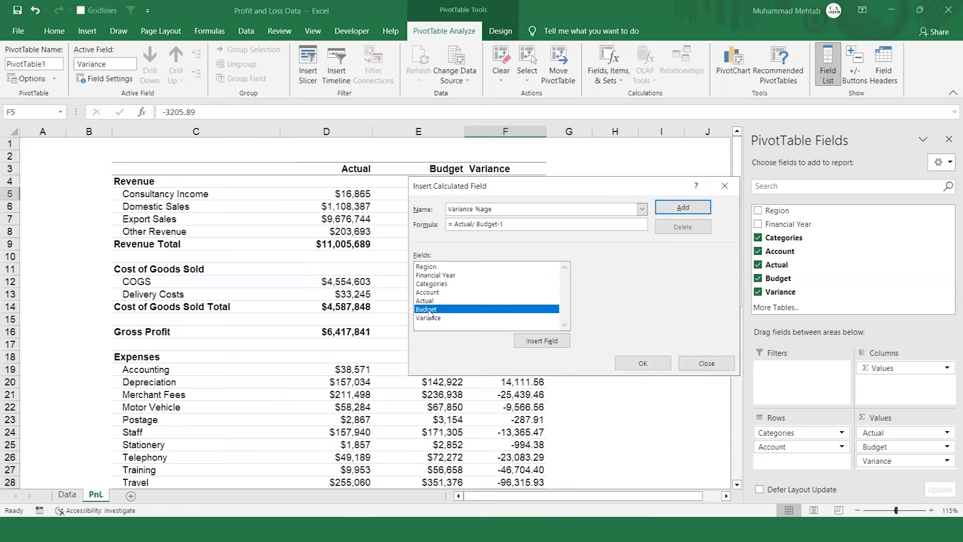
left_click(682, 207)
left_click(643, 363)
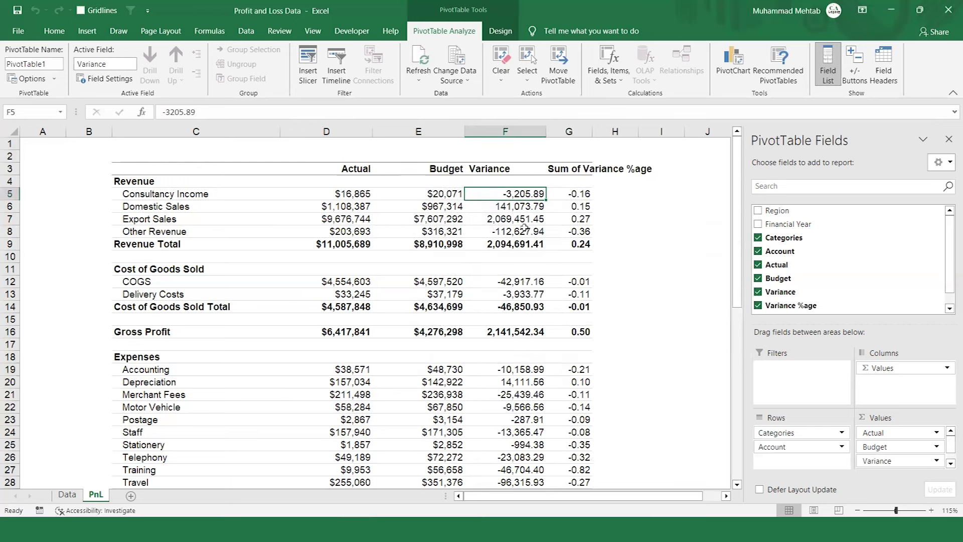
- Format the Variance values as Currency with 0 decimal places
right_click(517, 193)
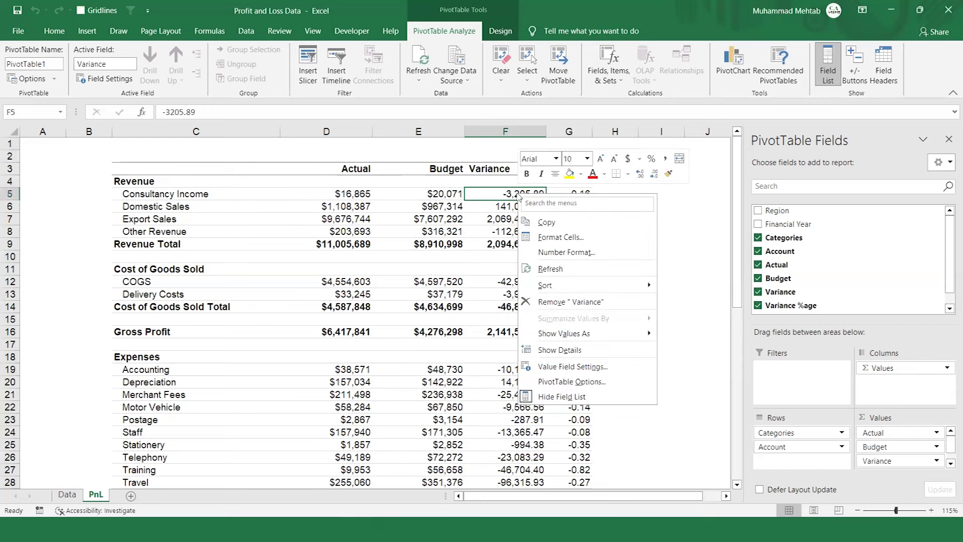
left_click(560, 252)
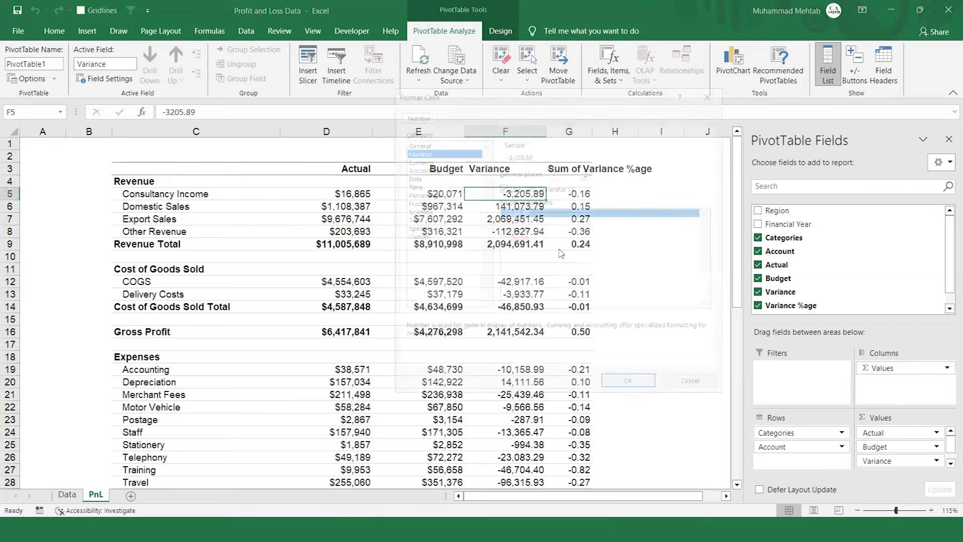
left_click(423, 164)
left_click(586, 175)
left_click(587, 175)
left_click(631, 385)
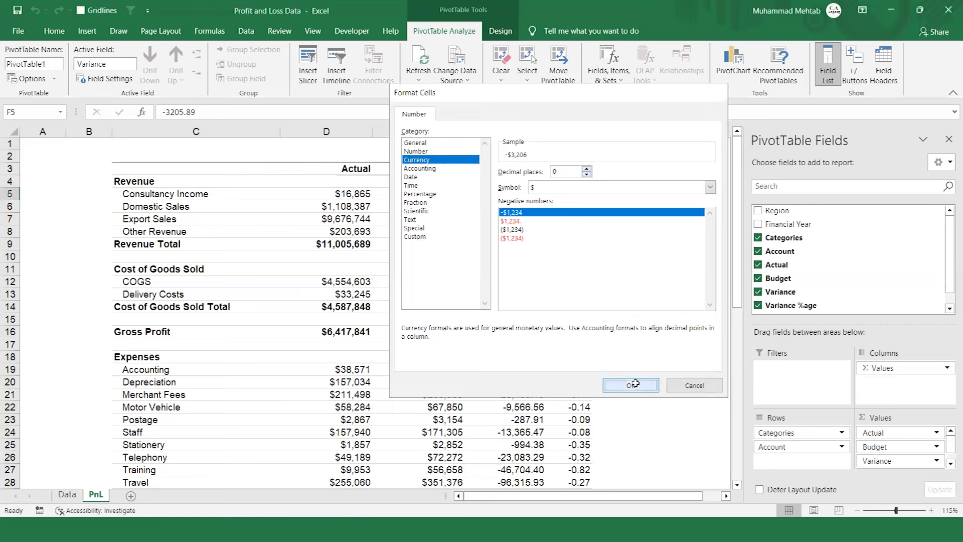
- Format the Variance %age values as Percentage with 1 decimal place
left_click(579, 315)
left_click(579, 293)
right_click(578, 293)
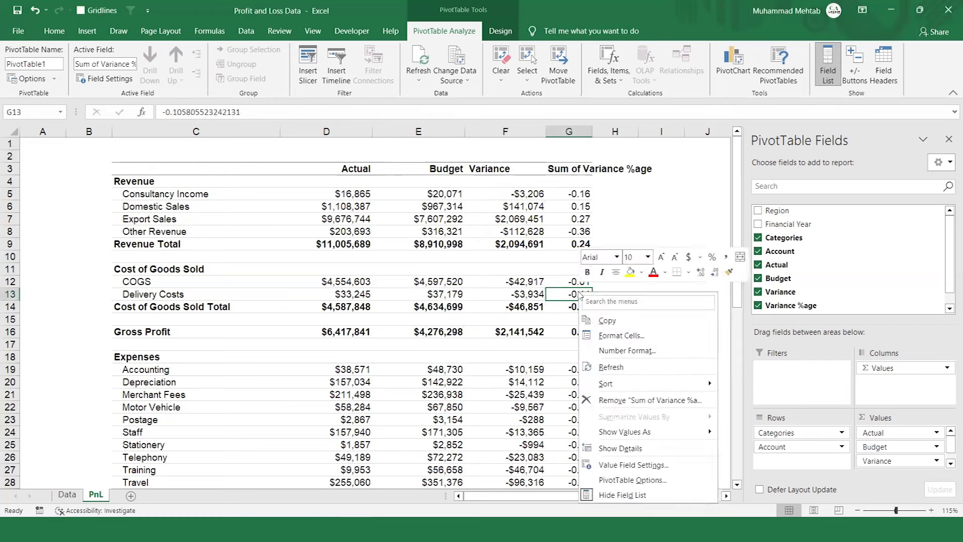
left_click(646, 352)
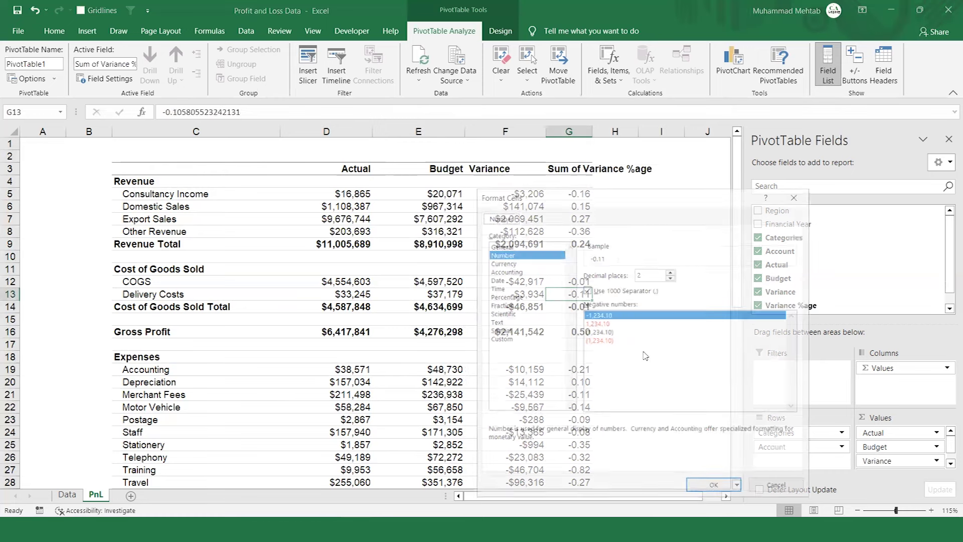
left_click(500, 297)
left_click(671, 277)
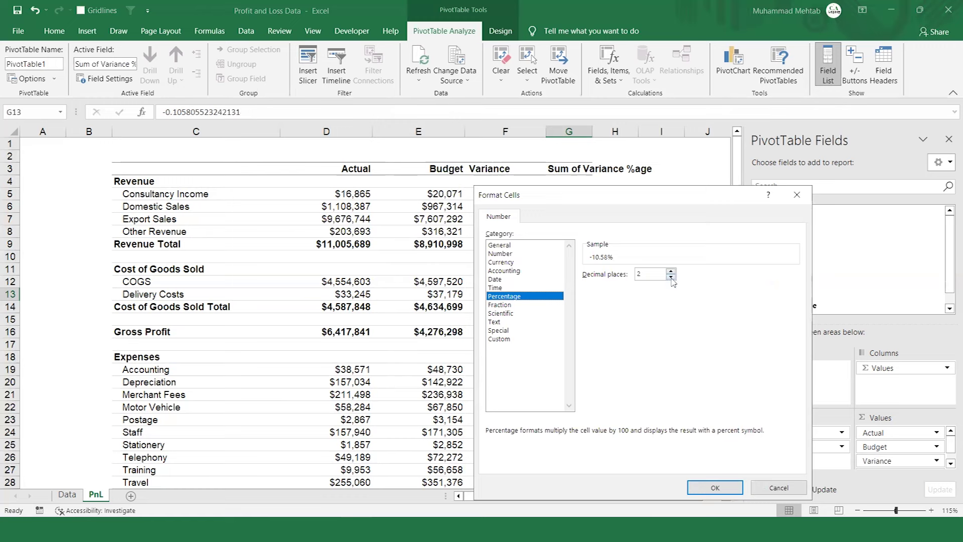
left_click(717, 487)
key("Up")
key("Up")
key("Up")
key("Up")
key("Up")
key("Up")
key("Up")
key("Up")
key("Up")
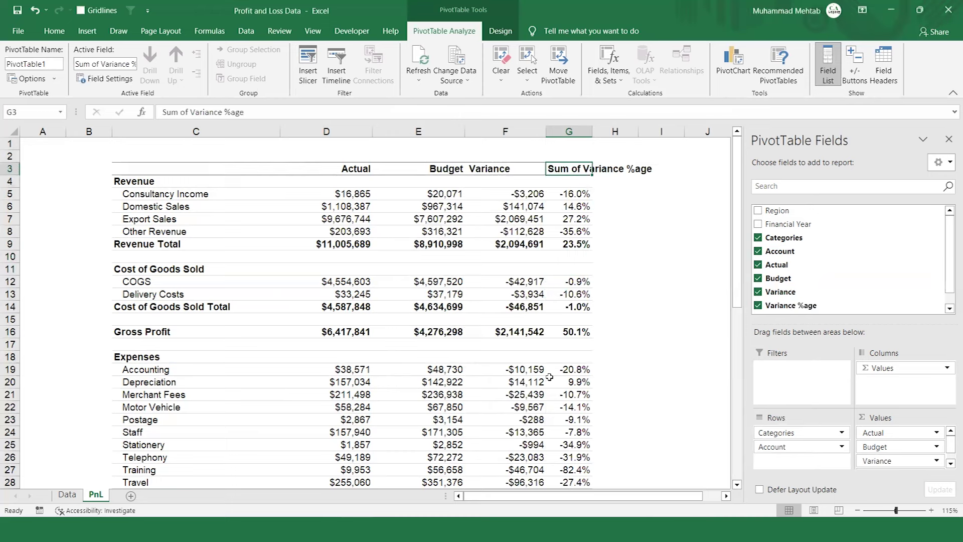
- Rename the last value header from 'Sum of Variance %age' to 'Variance %age'
key("F2")
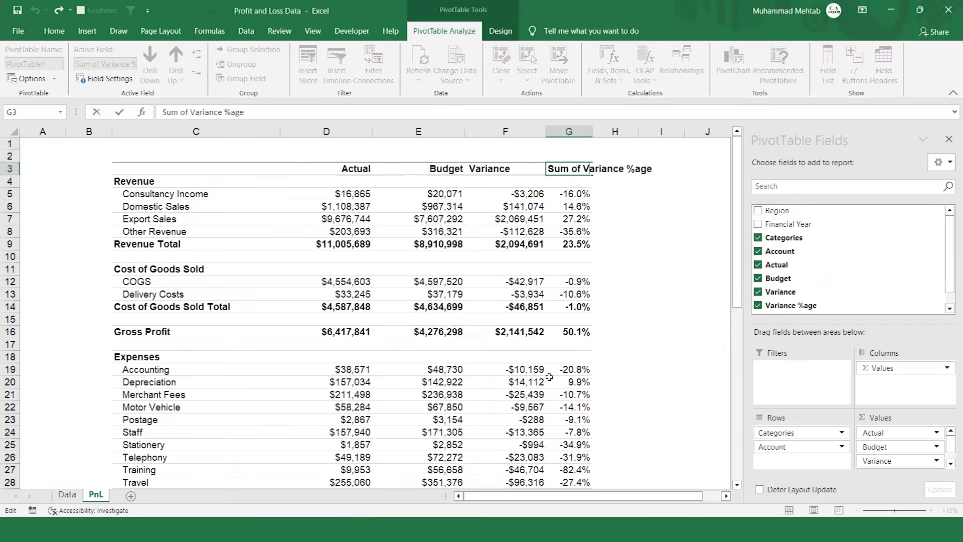
key("BackSpace")
key("BackSpace")
key("BackSpace")
key("BackSpace")
key("BackSpace")
key("BackSpace")
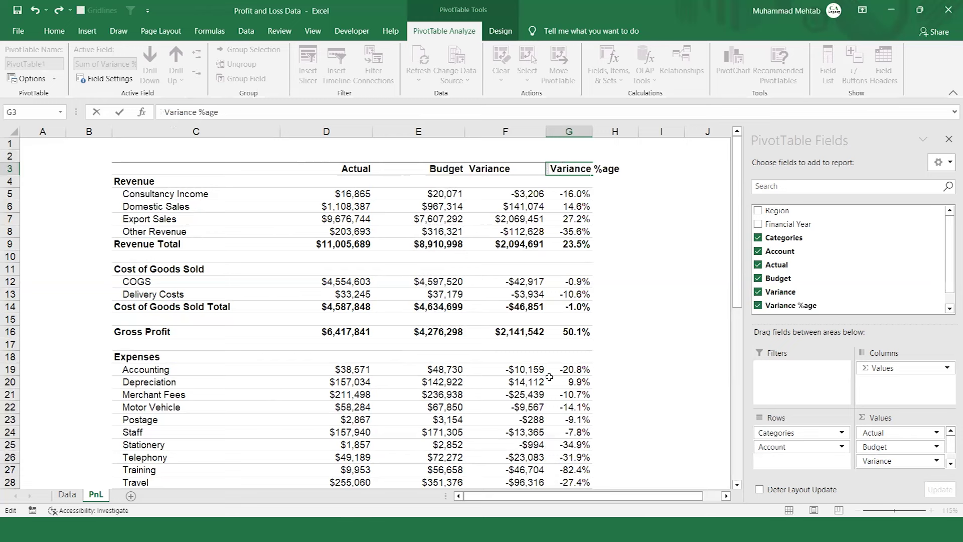
key("Return")
- Right-align the Variance and Variance %age headers and autofit column G to its header
key("Up")
key("Left")
key("shift+Right")
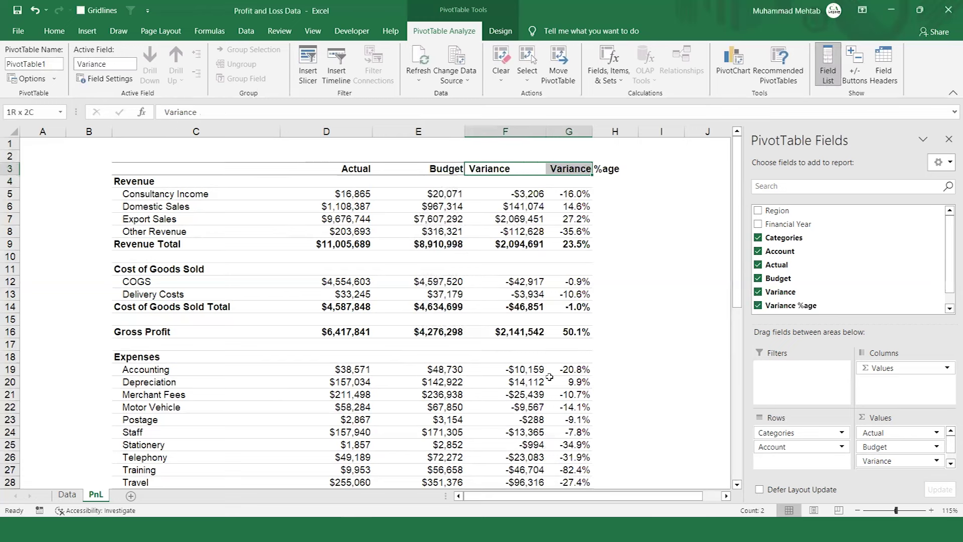
left_click(53, 30)
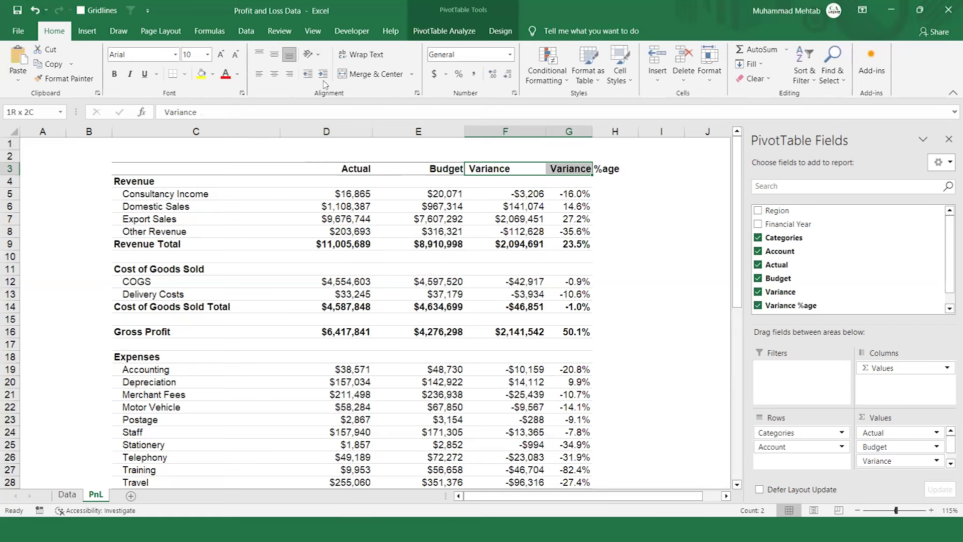
left_click(290, 75)
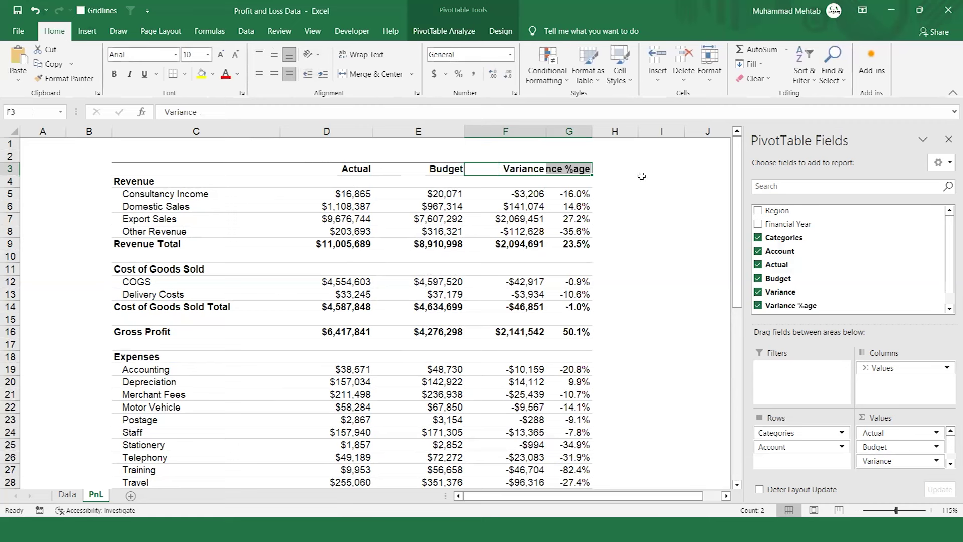
left_click(597, 177)
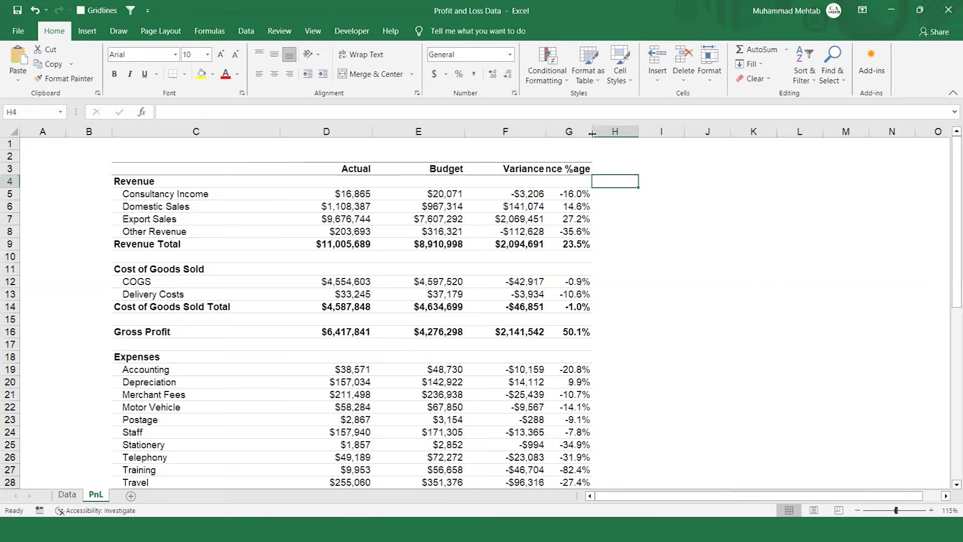
double_click(592, 131)
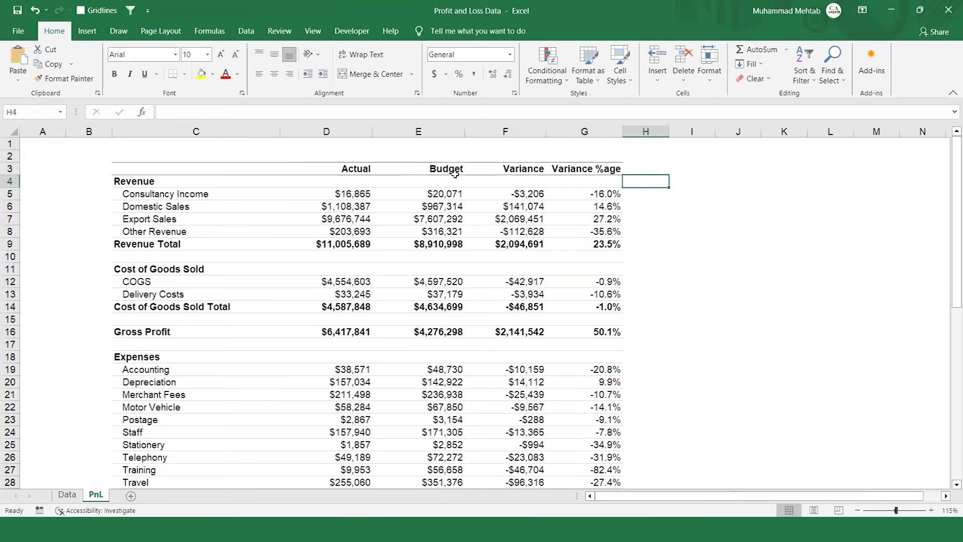
left_click(455, 231)
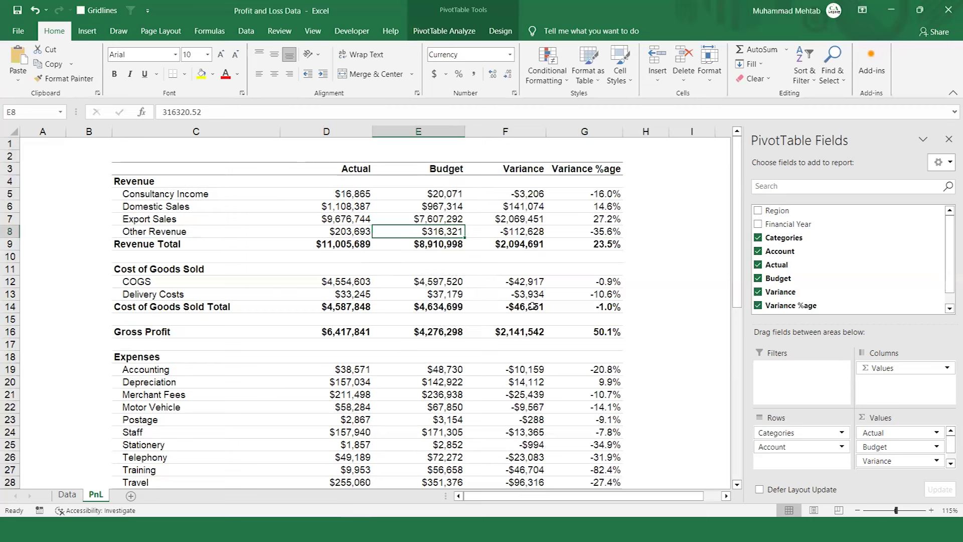
left_click(360, 382)
key("Down")
key("Down")
key("Down")
key("Down")
key("Down")
key("Down")
key("Down")
key("Down")
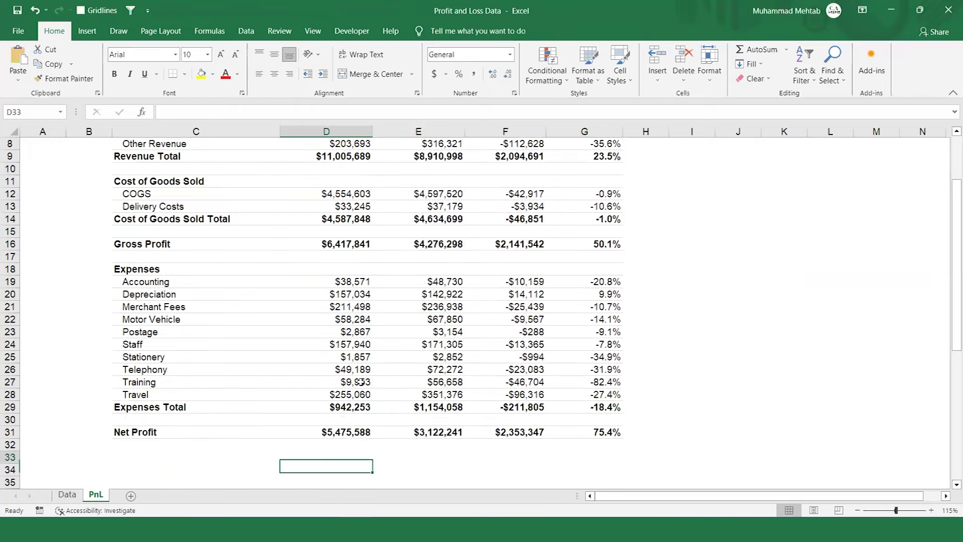
key("Up")
key("Up")
key("Up")
key("Up")
key("Up")
key("Up")
key("Up")
key("Up")
key("Up")
key("Down")
key("Down")
key("Down")
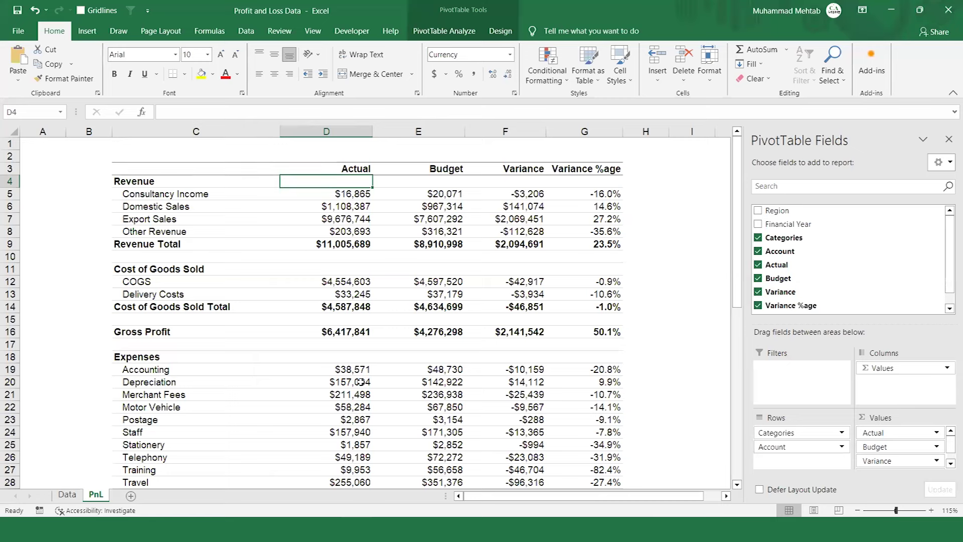
left_click(358, 225)
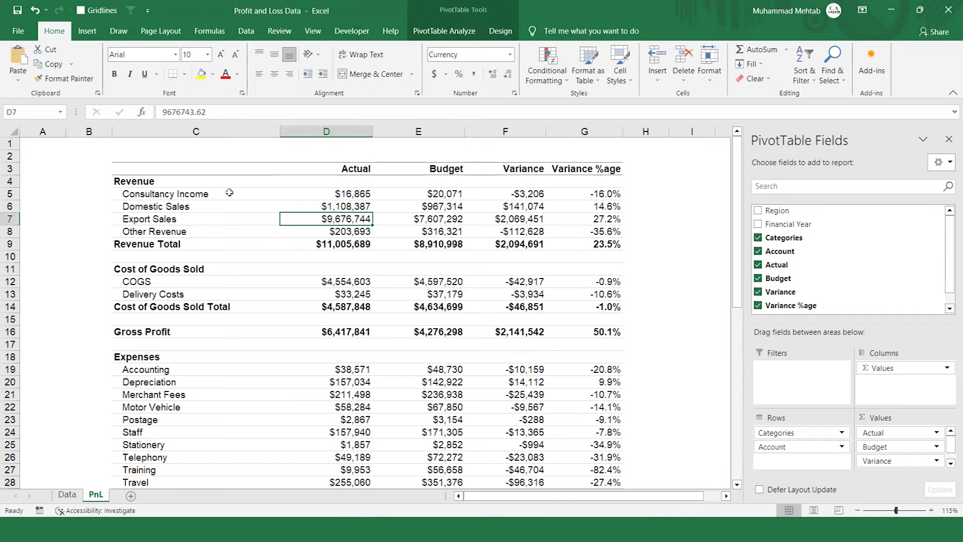
key("ctrl+Page_Up")
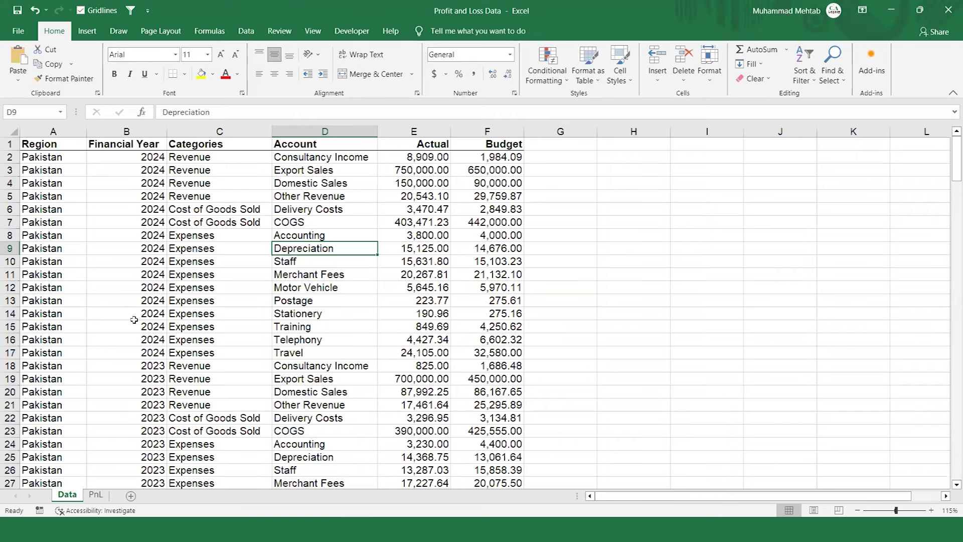
key("ctrl+Page_Down")
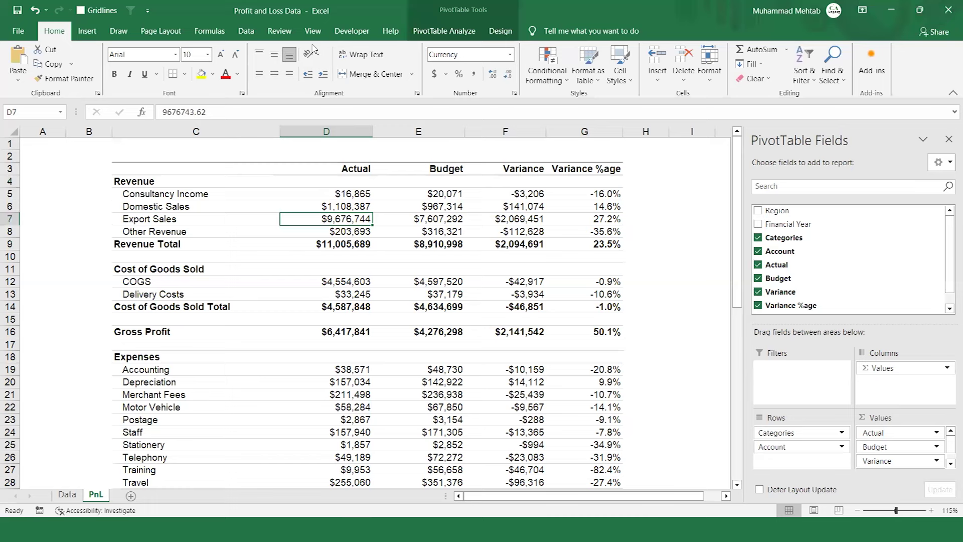
- Insert slicers on the PnL pivot with Region and Financial Year ticked
left_click(90, 35)
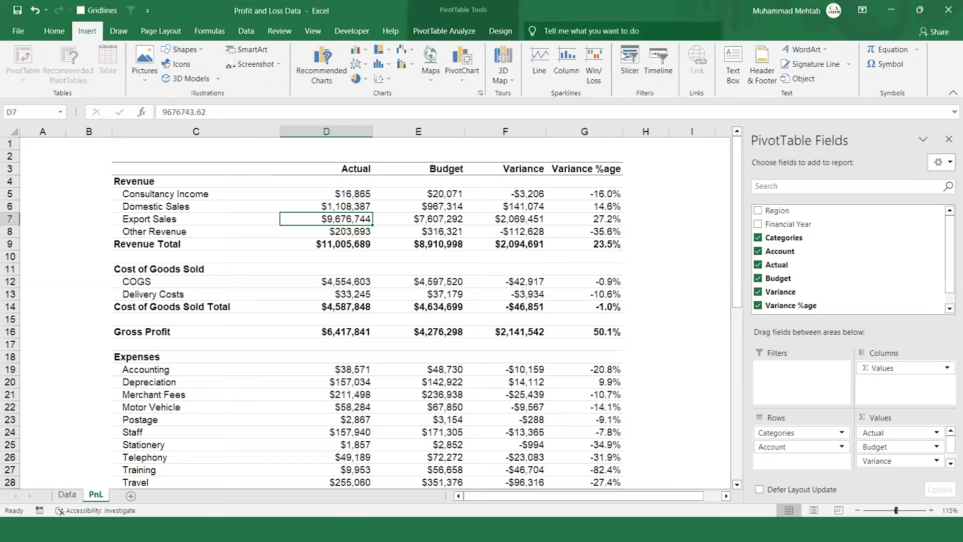
left_click(631, 65)
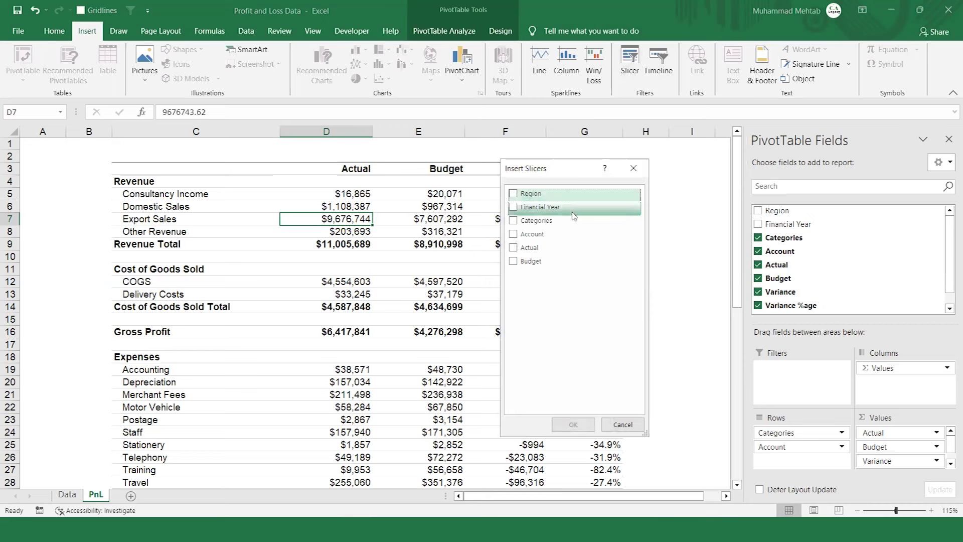
left_click(513, 208)
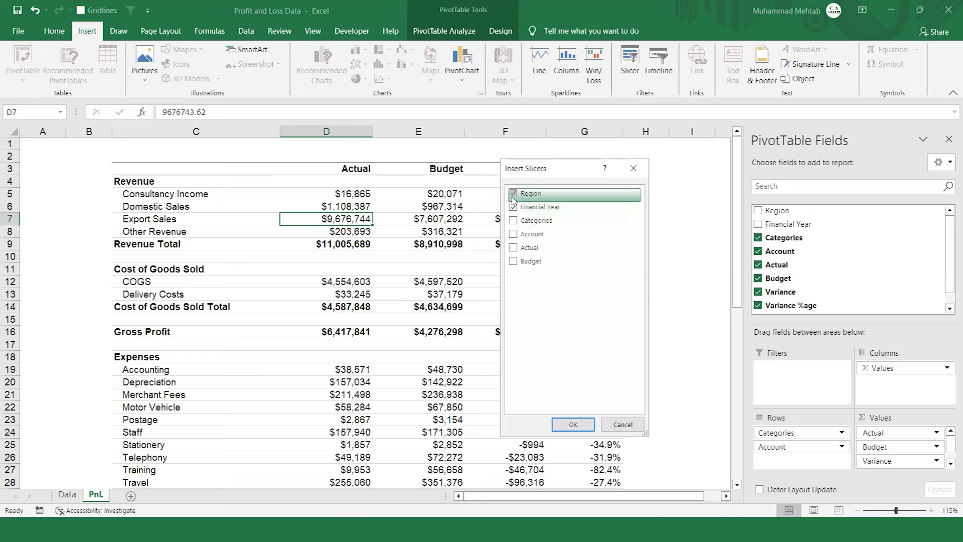
left_click(573, 424)
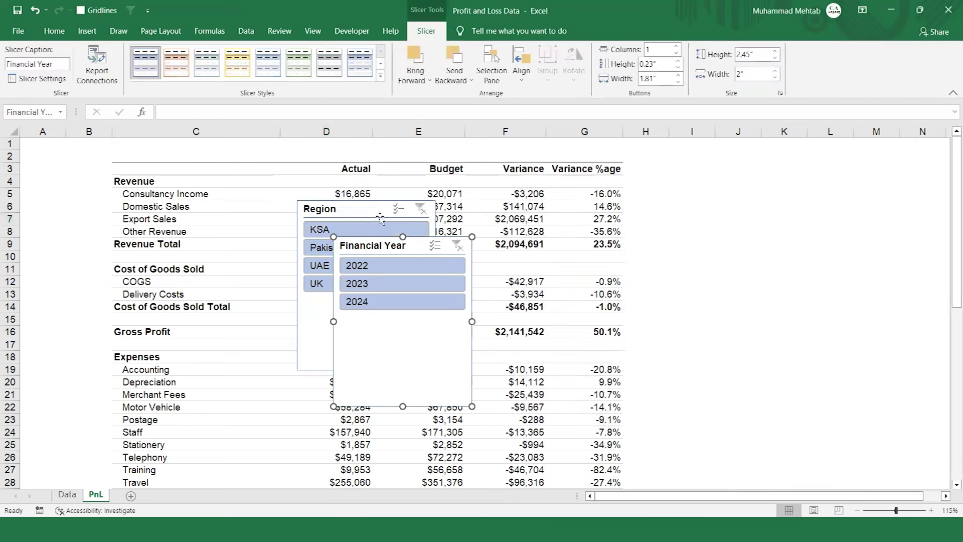
- Move the Region slicer to the sheet's top-left corner and shrink it
left_click_drag(364, 209, 50, 162)
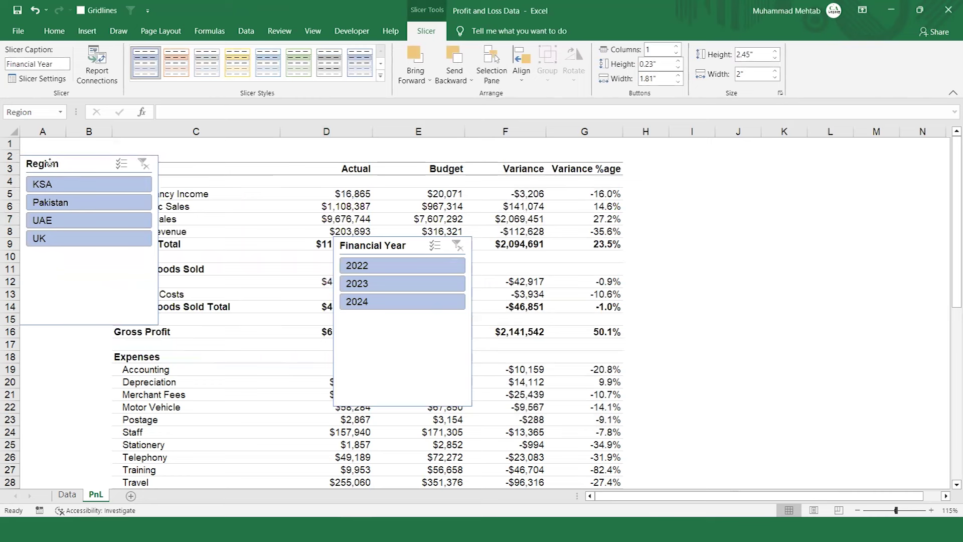
left_click_drag(157, 325, 111, 250)
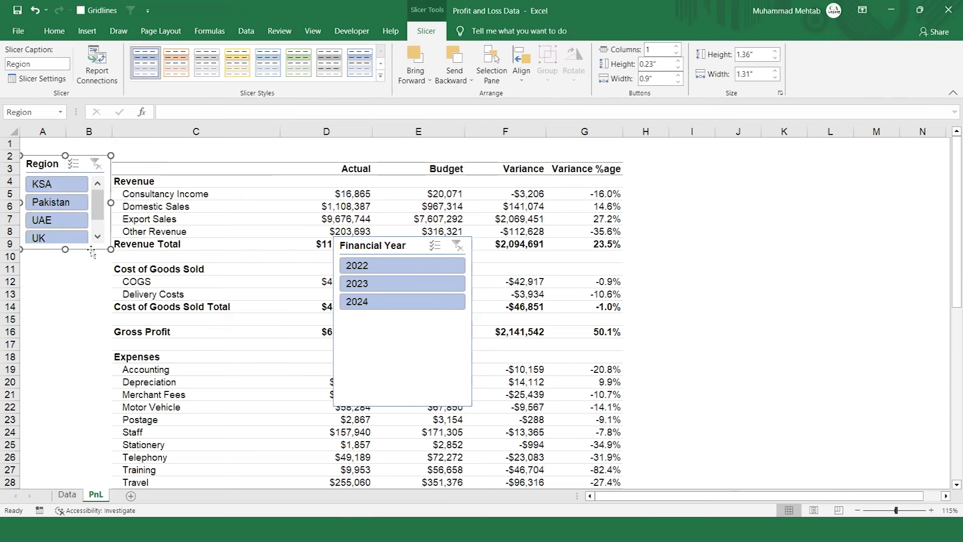
left_click_drag(67, 248, 66, 258)
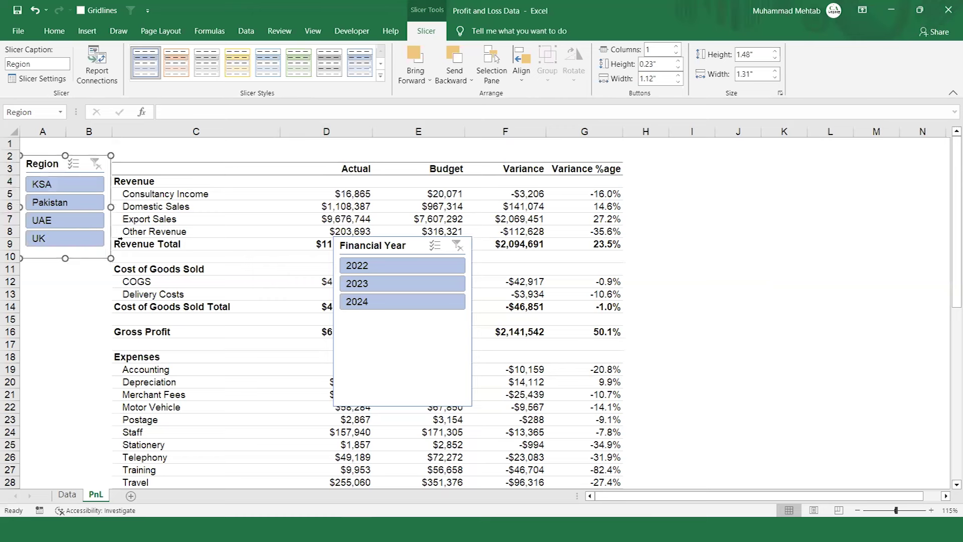
left_click_drag(111, 206, 102, 206)
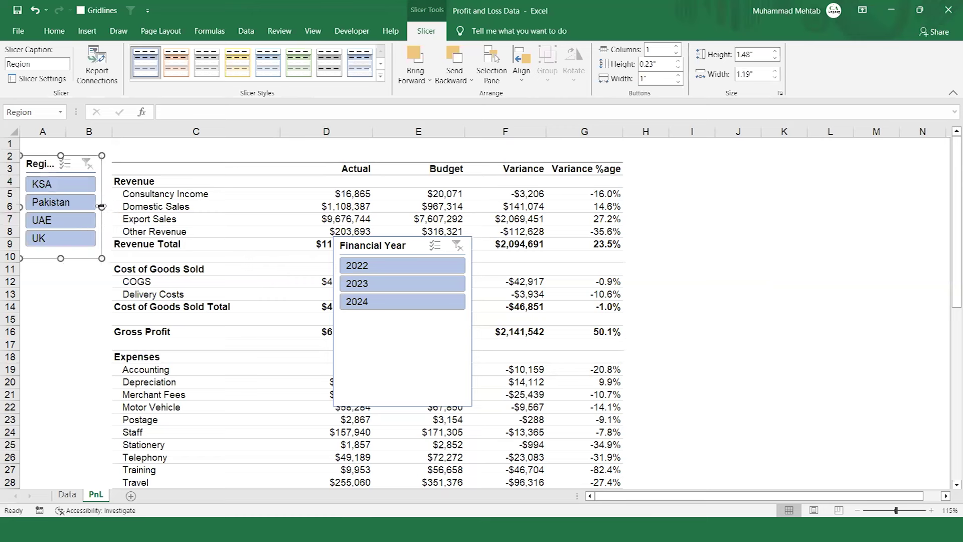
- Place the Financial Year slicer below Region and resize it to 1.24" by 1.21"
mouse_move(399, 244)
left_mouse_down()
mouse_move(117, 279)
mouse_move(86, 274)
left_mouse_up()
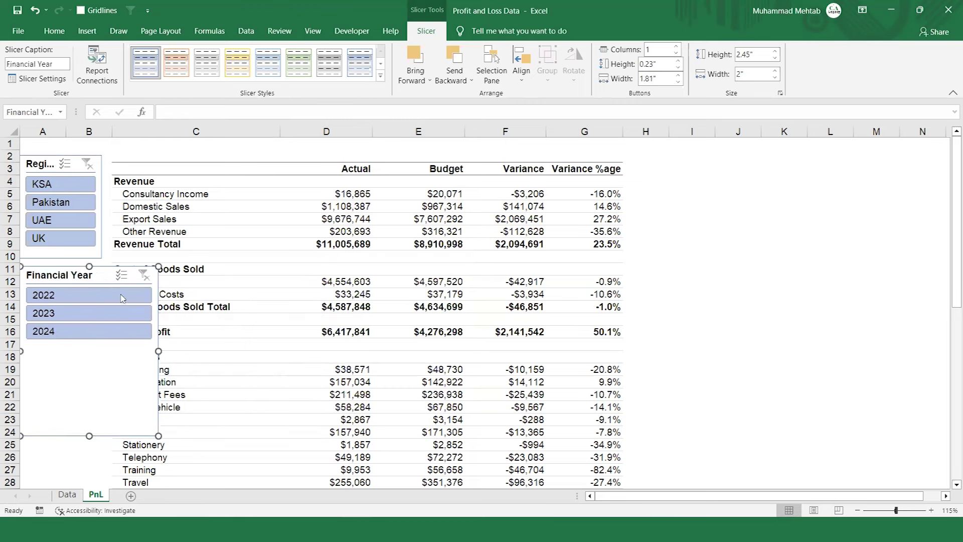
left_click_drag(158, 353, 104, 336)
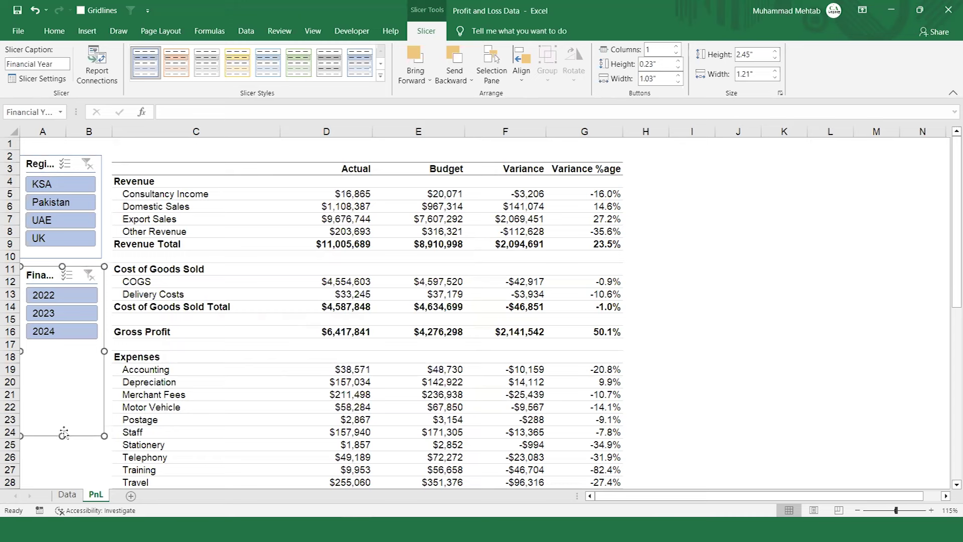
left_click_drag(62, 435, 62, 352)
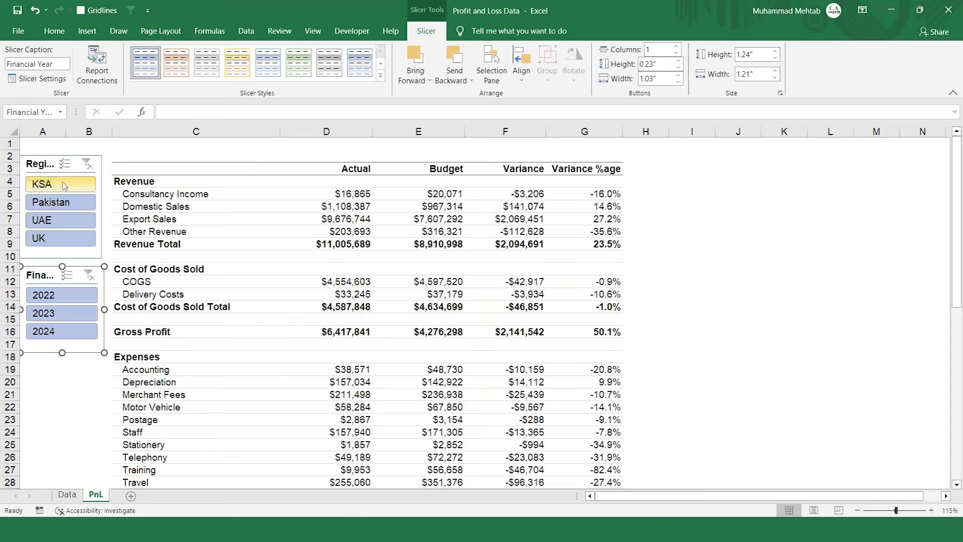
left_click(99, 172)
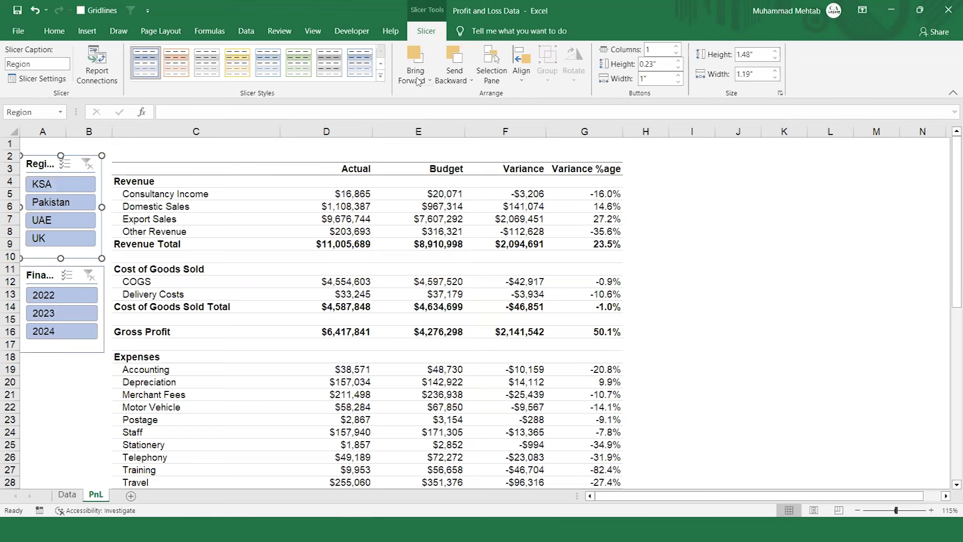
- Give the Region slicer a yellow style and pick a green style for Financial Year
left_click(381, 76)
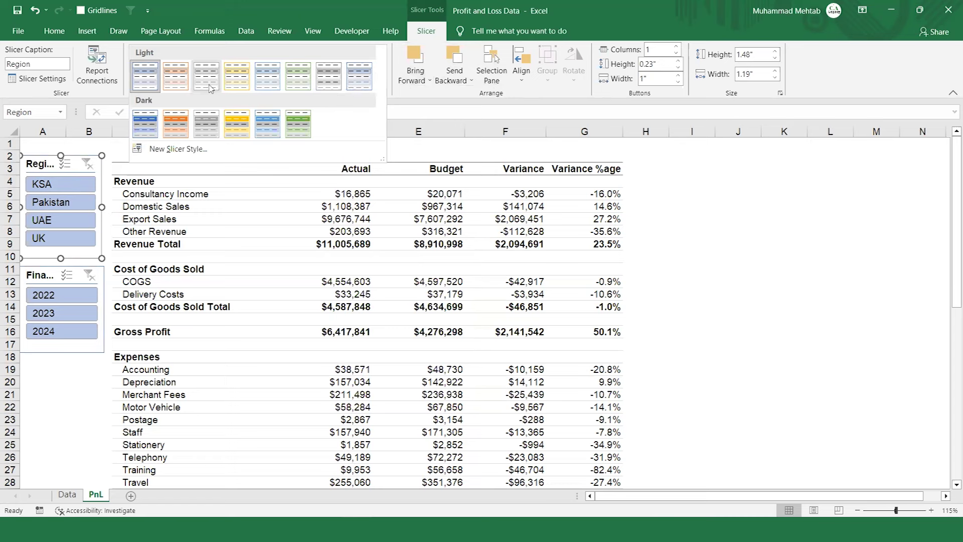
left_click(234, 82)
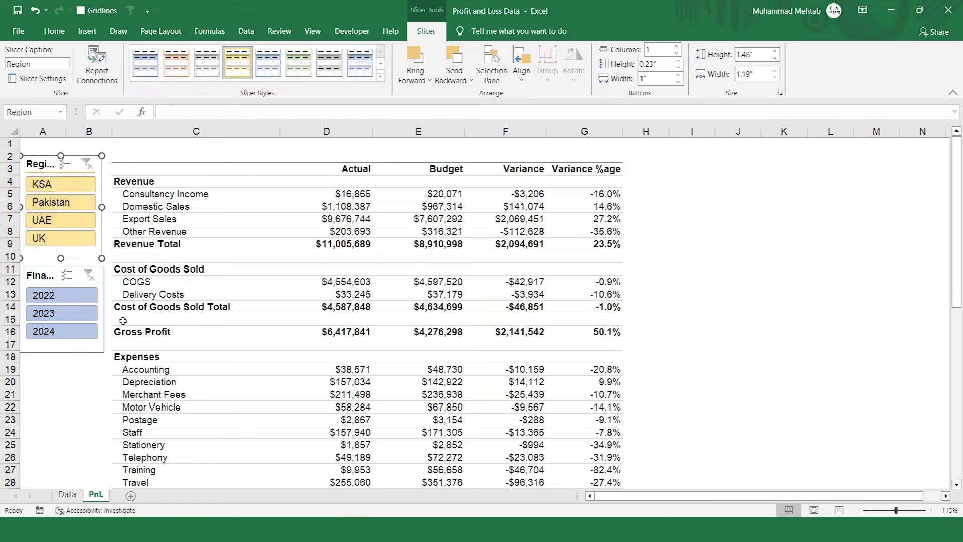
left_click(94, 349)
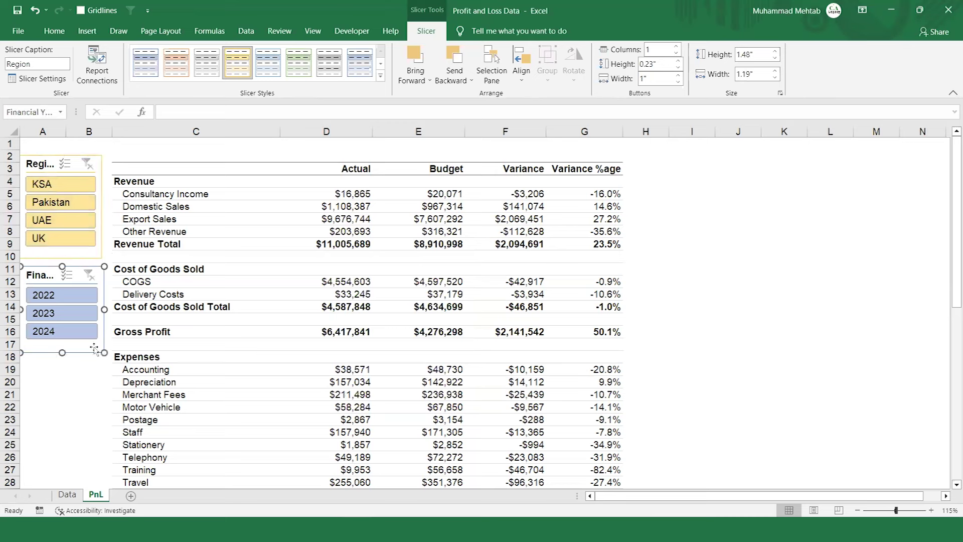
left_click(381, 77)
left_click(301, 123)
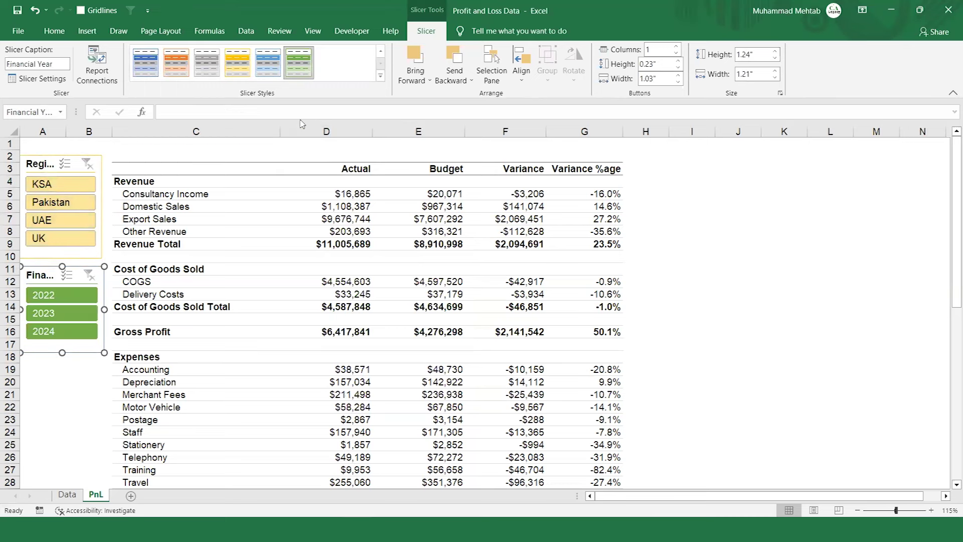
left_click(60, 393)
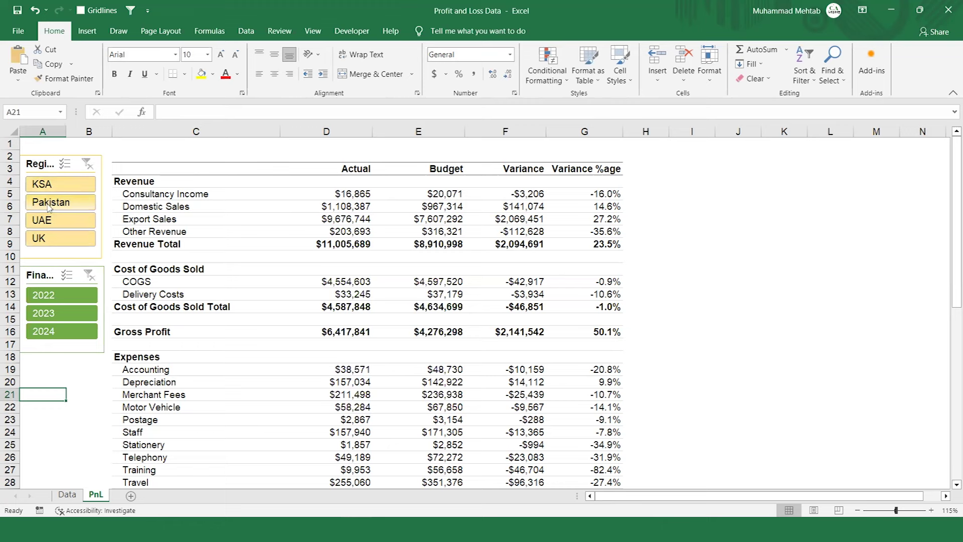
left_click(49, 204)
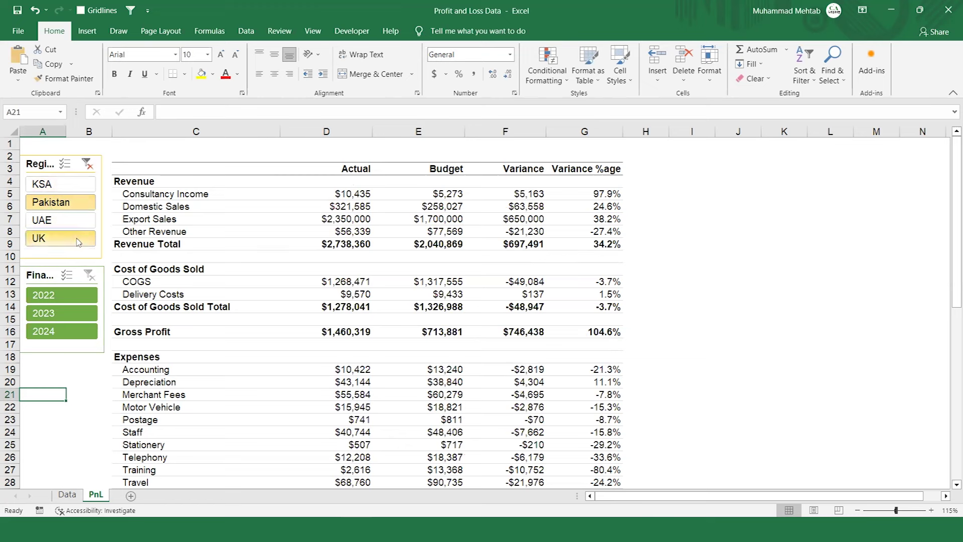
left_click(60, 223)
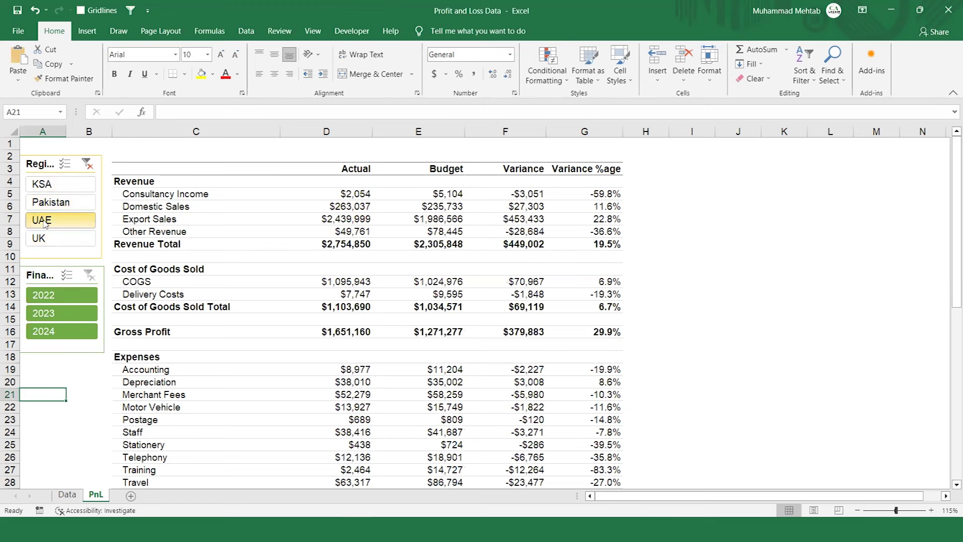
left_click(61, 316)
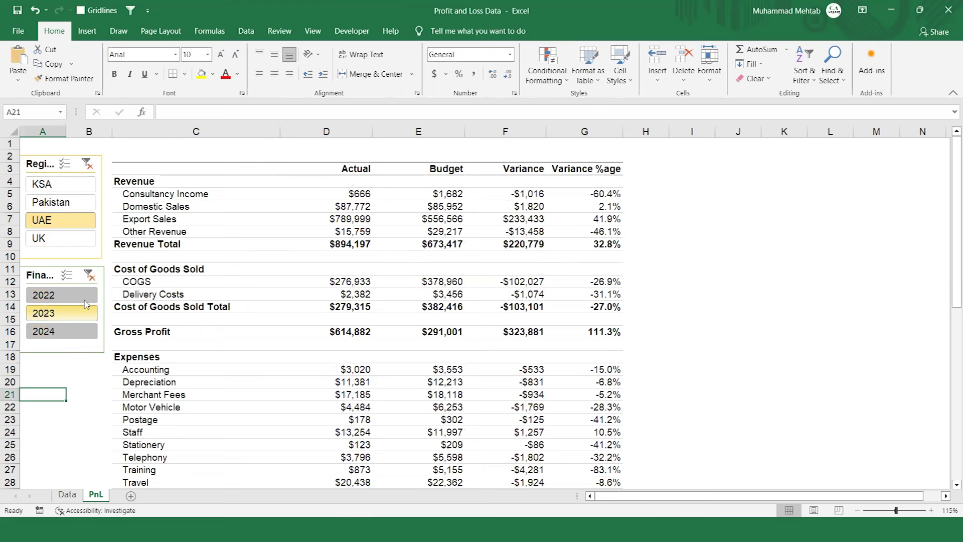
left_click(90, 276)
left_click(89, 164)
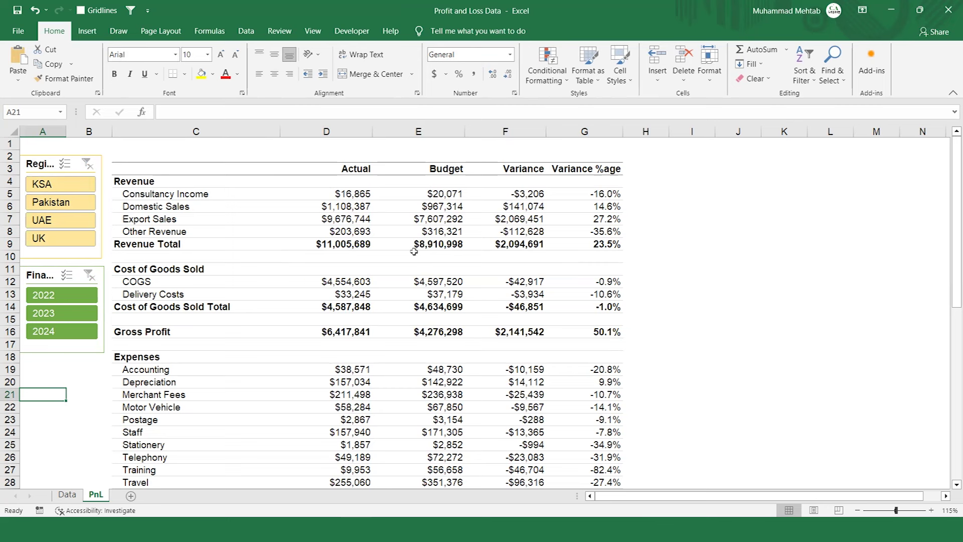
- Add a thin top border across the Revenue Total row's figures
left_click(358, 245)
key("shift+Right")
key("shift+Right")
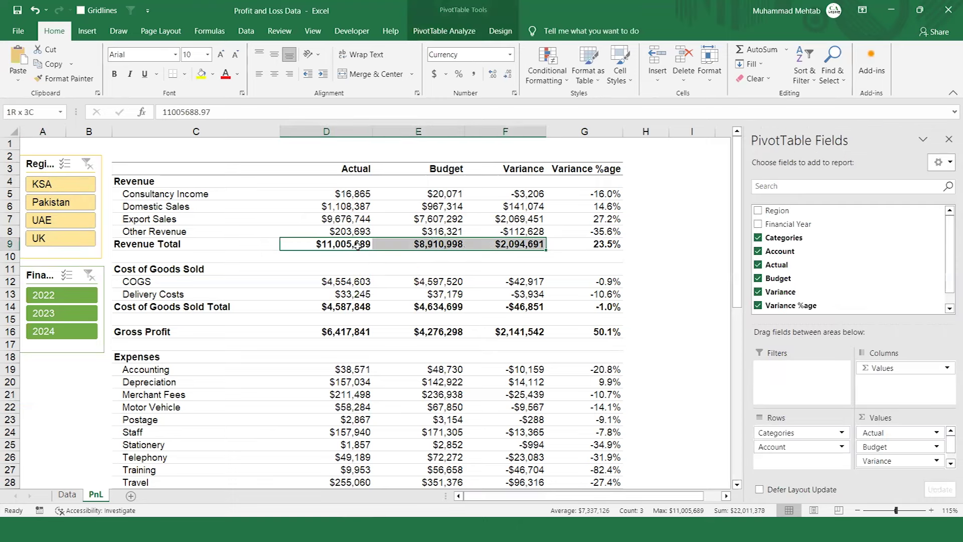
key("shift+Right")
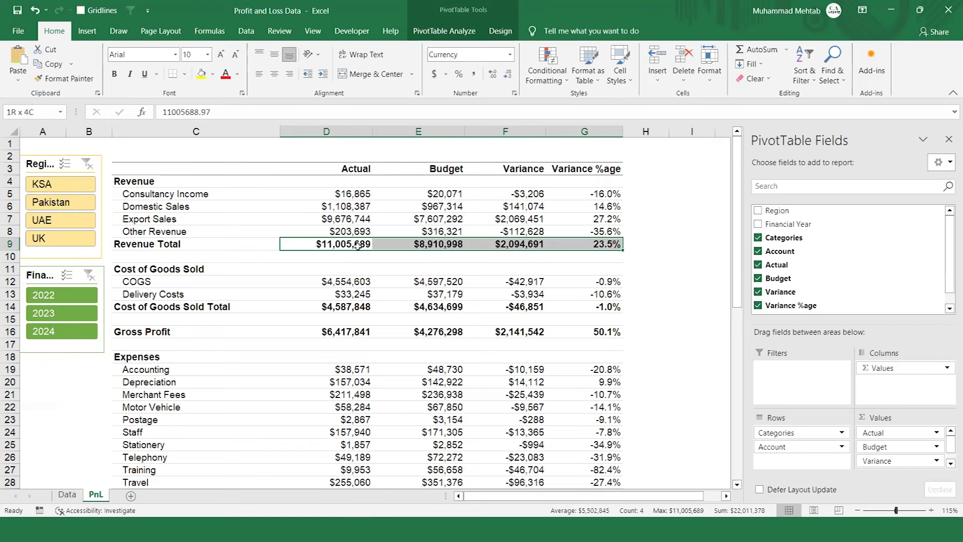
key("ctrl+1")
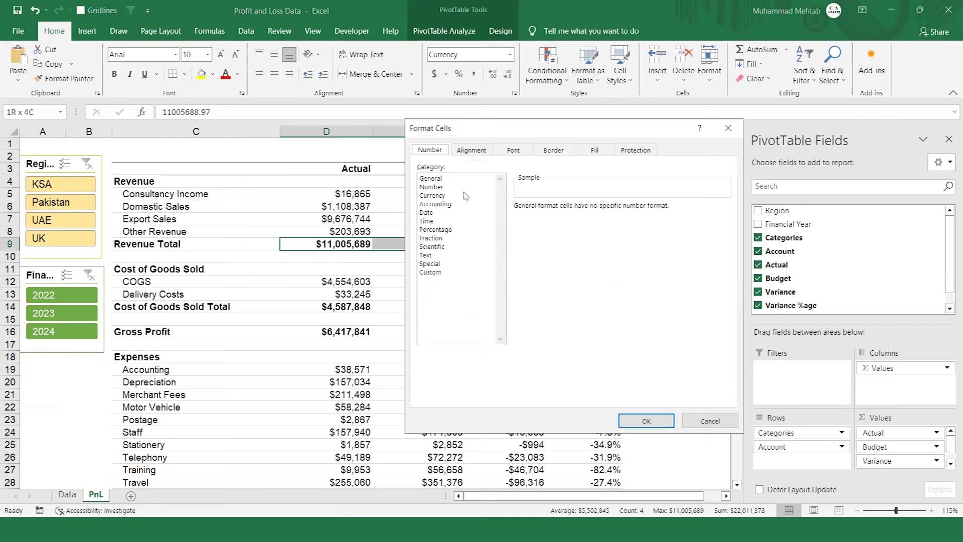
left_click(554, 153)
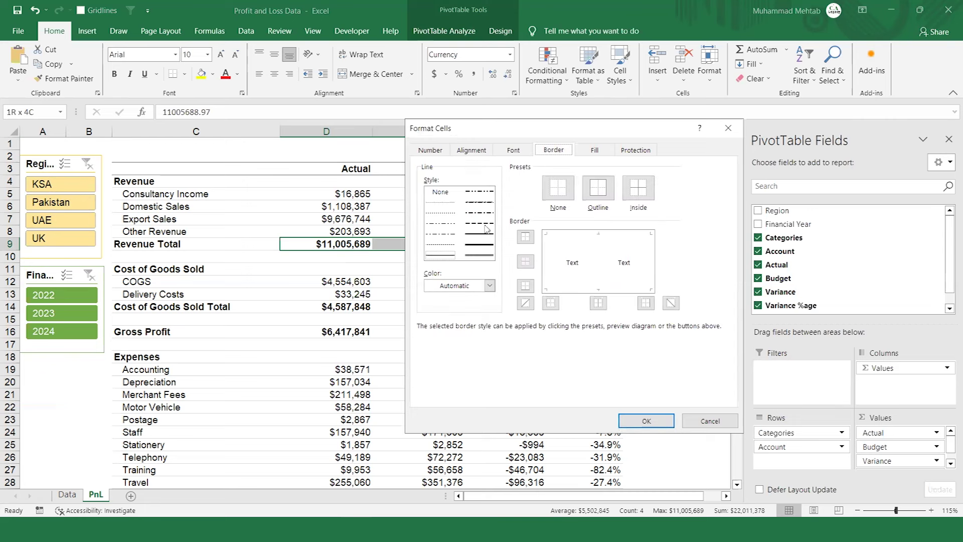
left_click(449, 256)
left_click(525, 236)
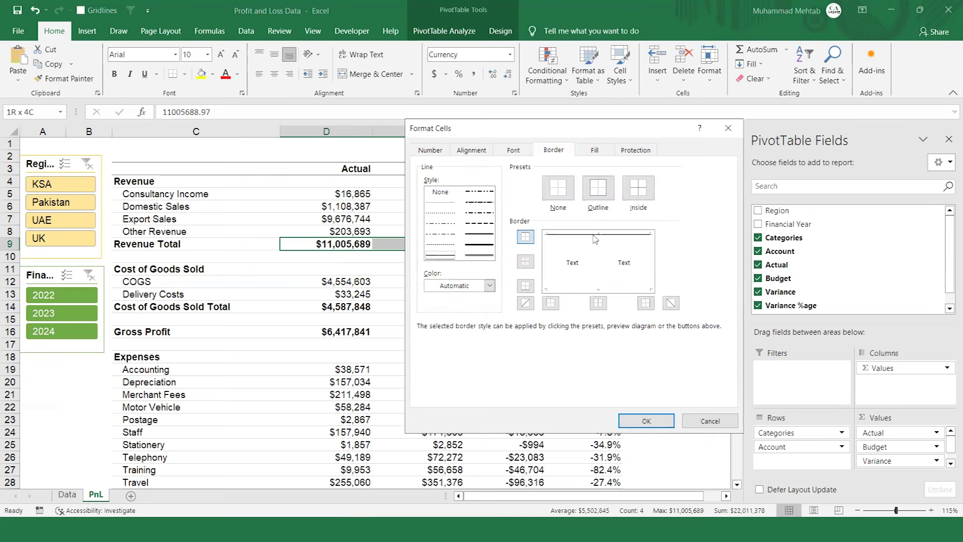
left_click(645, 420)
- Give the Gross Profit row thin borders above and below its figures
key("Down")
key("Down")
key("Down")
key("Down")
key("Down")
key("shift+Right")
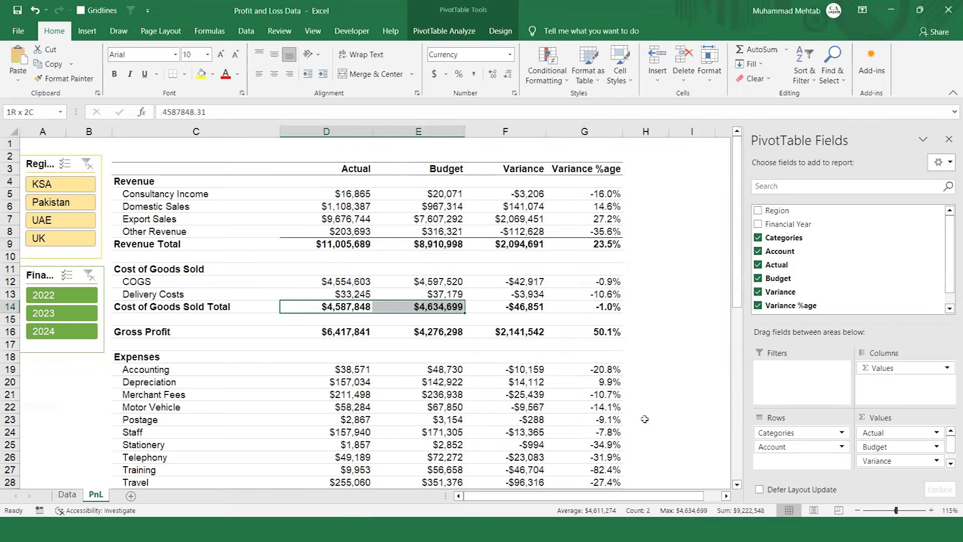
key("shift+Right")
key("shift+Right")
key("Down")
key("Down")
key("Down")
key("Down")
key("Down")
key("Down")
key("Down")
key("Down")
key("Down")
key("Up")
key("Up")
key("Up")
key("Up")
key("shift+Right")
key("shift+Right")
key("shift+Right")
key("shift+Right")
key("shift+Left")
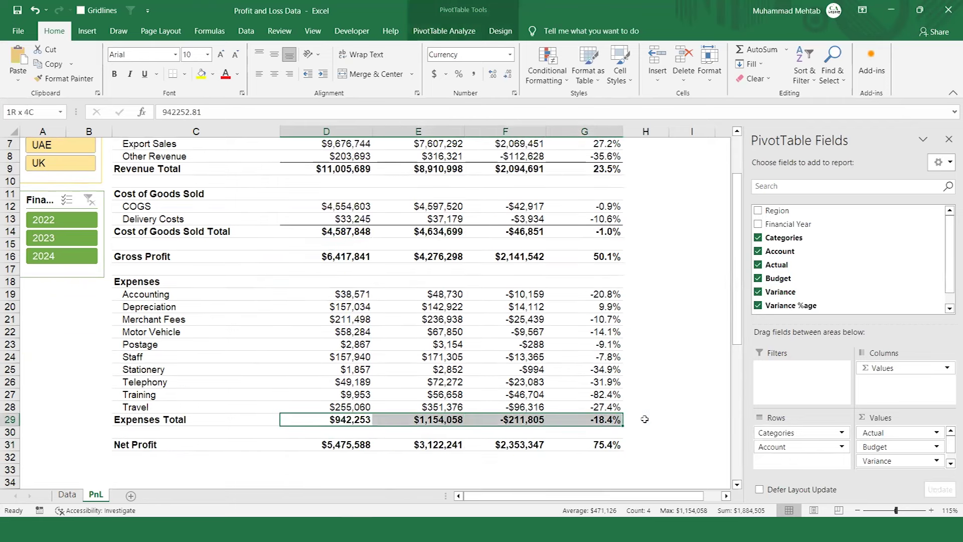
key("Up")
key("Up")
key("Up")
key("Up")
key("Up")
key("Up")
key("Up")
key("Up")
key("Up")
key("Up")
key("Up")
key("shift+Right")
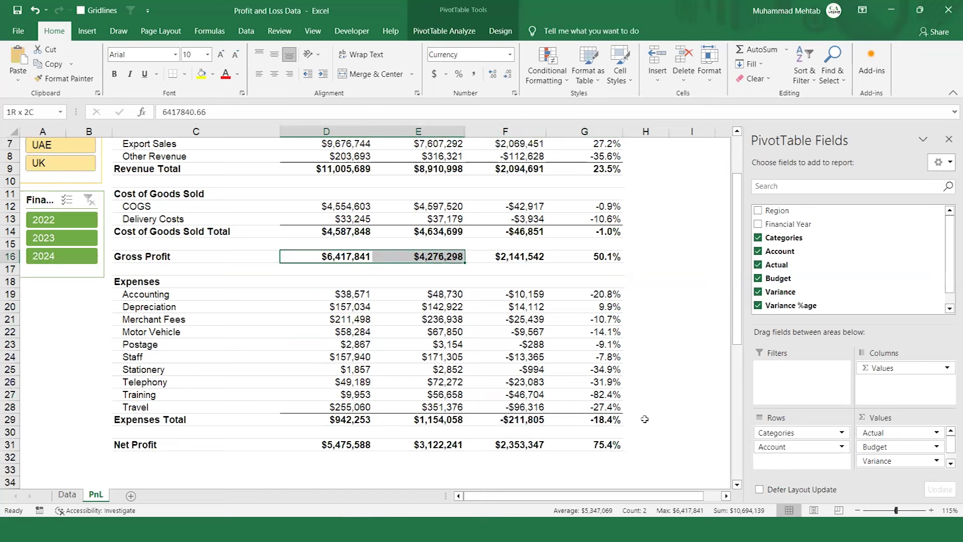
key("shift+Right")
- Give the Net Profit row a thin top border and a double bottom border
key("shift+Right")
key("ctrl+1")
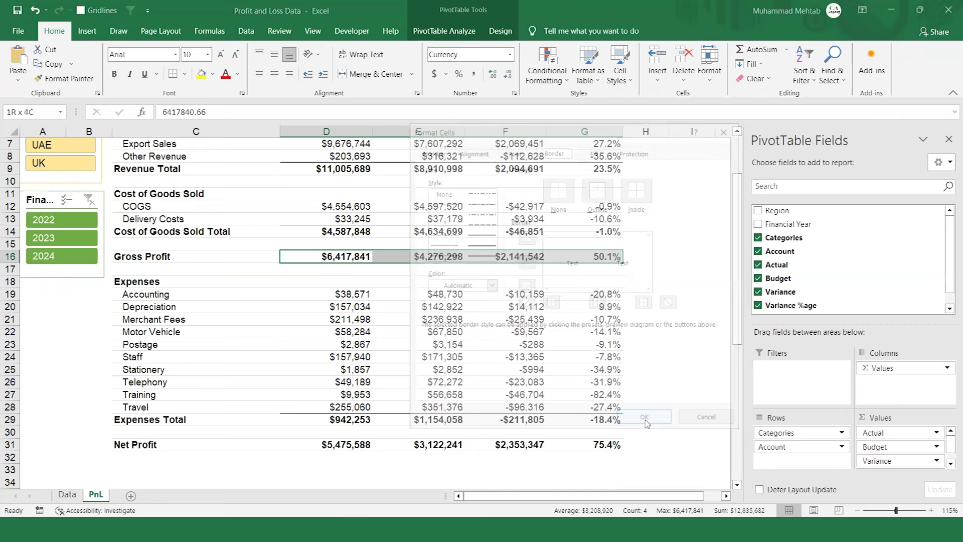
left_click(439, 257)
left_click(609, 234)
left_click(611, 290)
left_click(653, 420)
key("Down")
key("Down")
key("Down")
key("Down")
key("Down")
key("Down")
key("Down")
key("shift+Right")
key("shift+Right")
key("shift+Right")
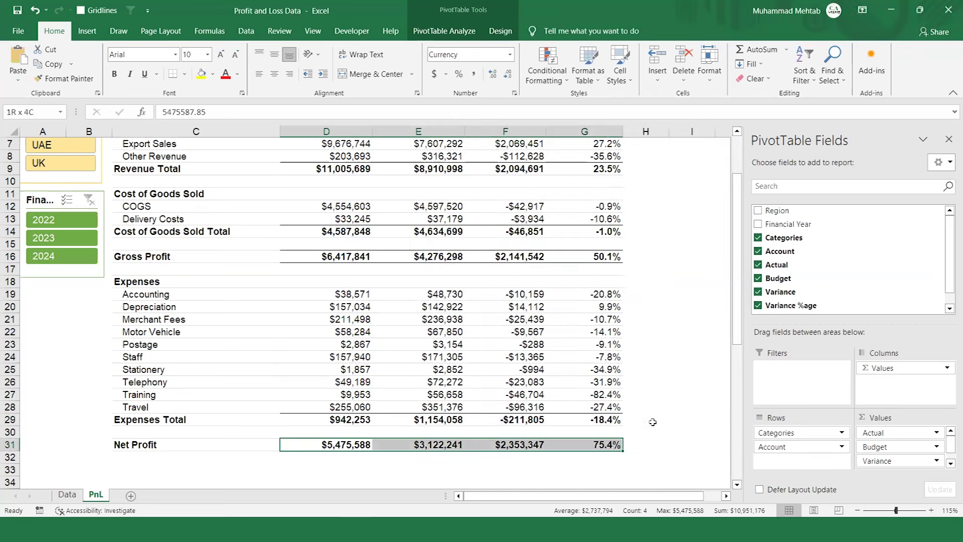
key("ctrl+1")
left_click(479, 256)
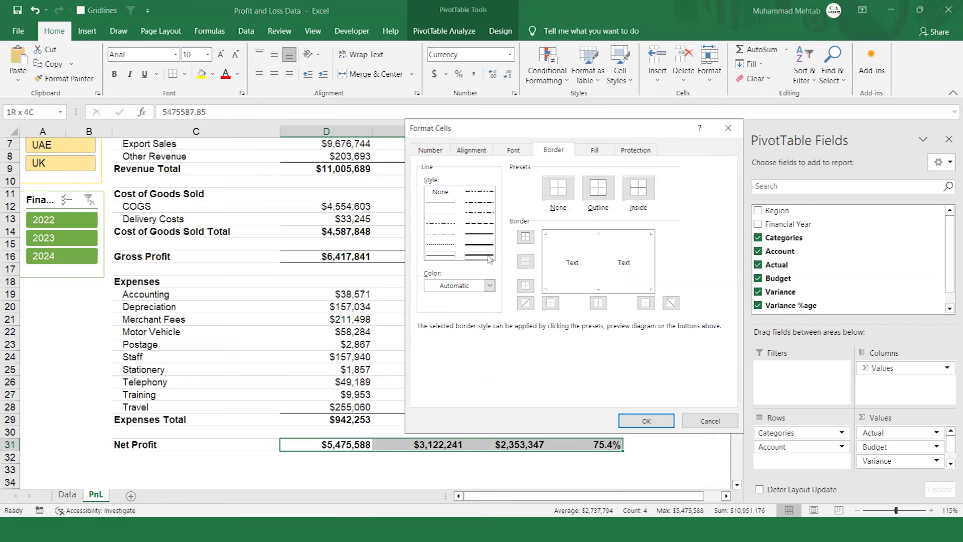
left_click(587, 286)
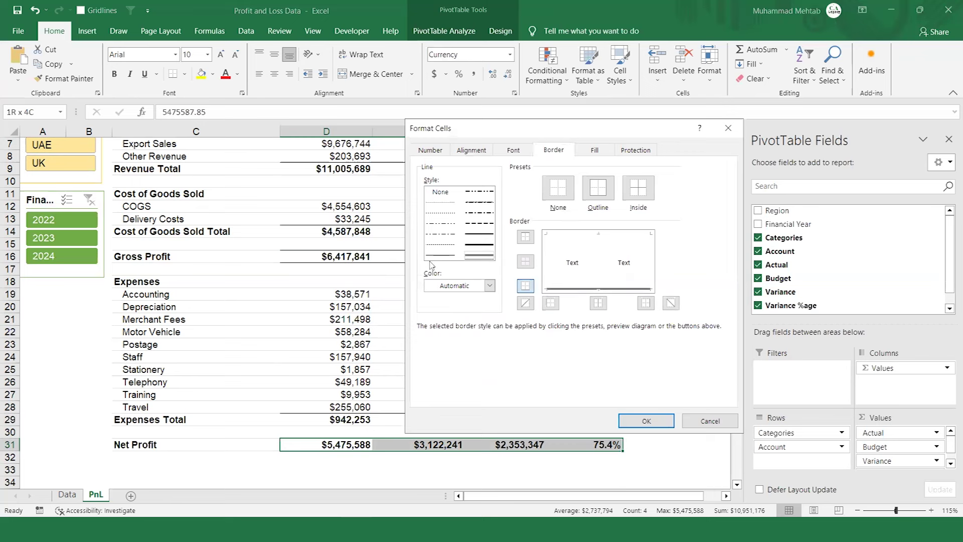
left_click(449, 255)
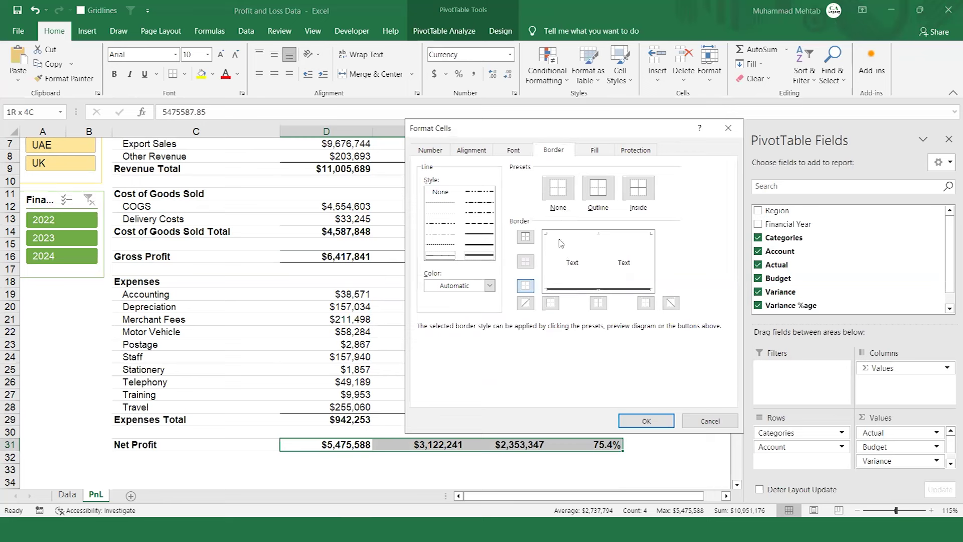
left_click(604, 235)
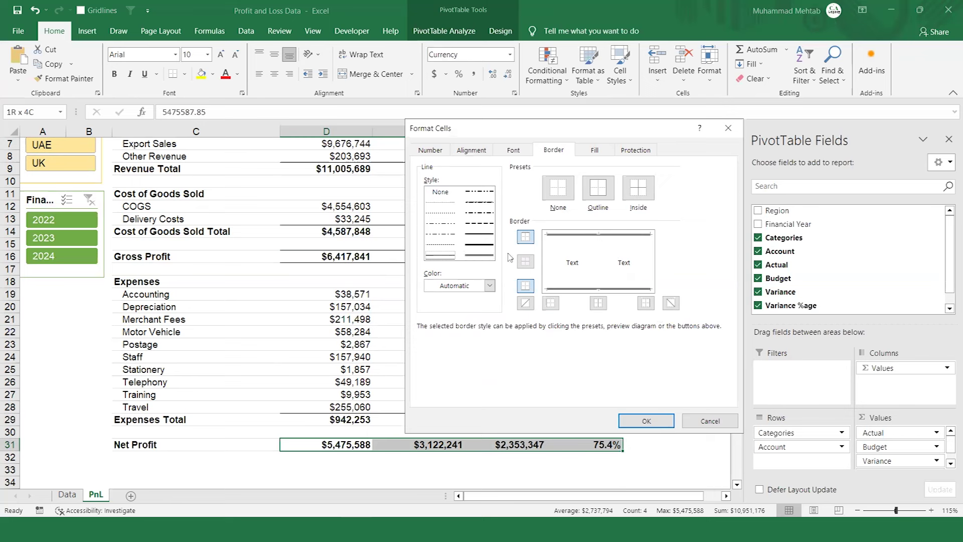
left_click(591, 239)
left_click(647, 421)
key("Down")
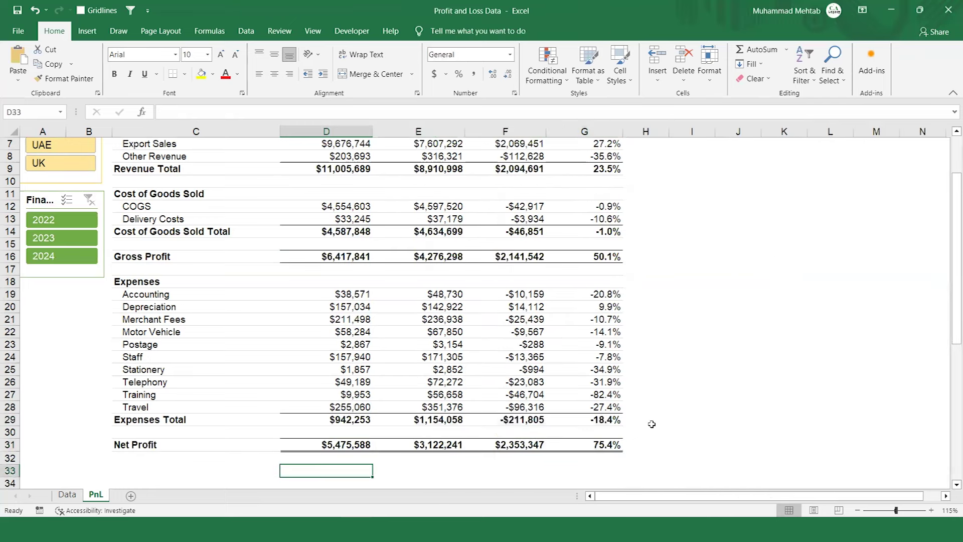
key("Up")
key("Up")
key("Up")
key("Up")
key("Up")
key("Up")
key("Up")
key("Up")
key("Up")
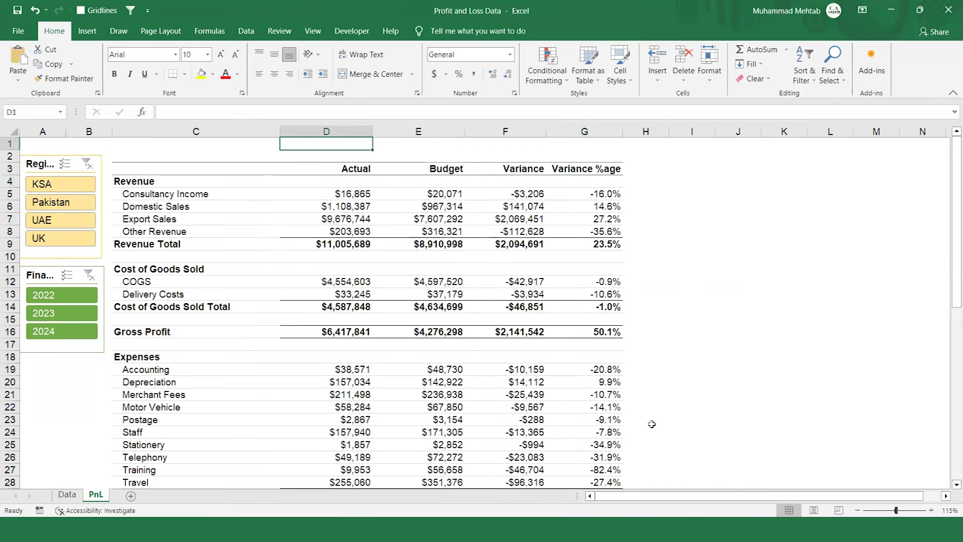
- Check the revenue variance amounts and percentages, starting from Consultancy Income
key("Down")
key("Right")
key("Right")
key("Right")
key("Down")
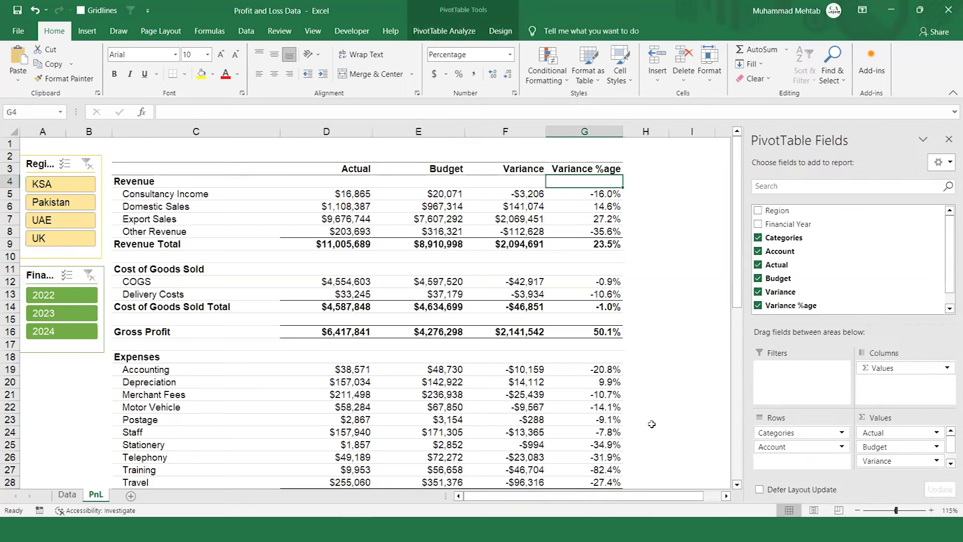
key("Left")
key("Down")
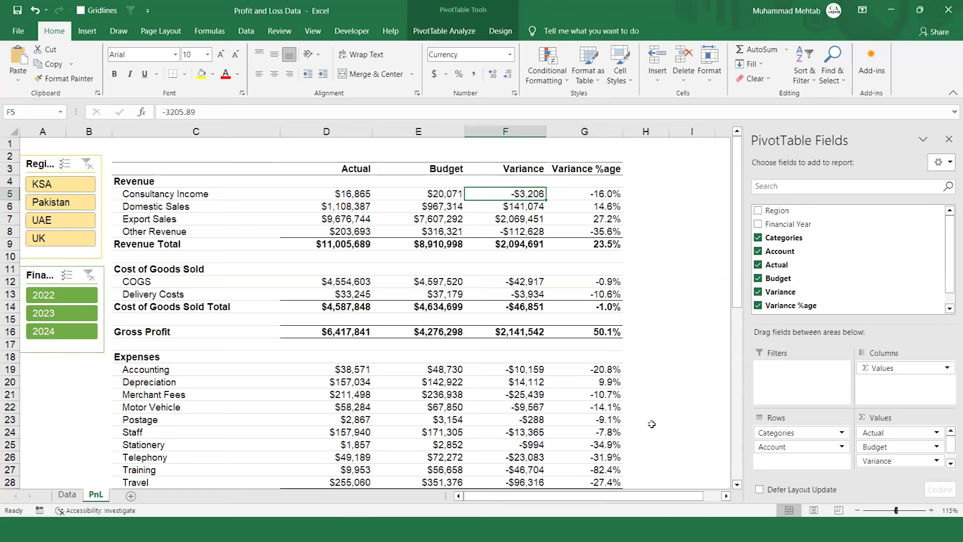
key("Right")
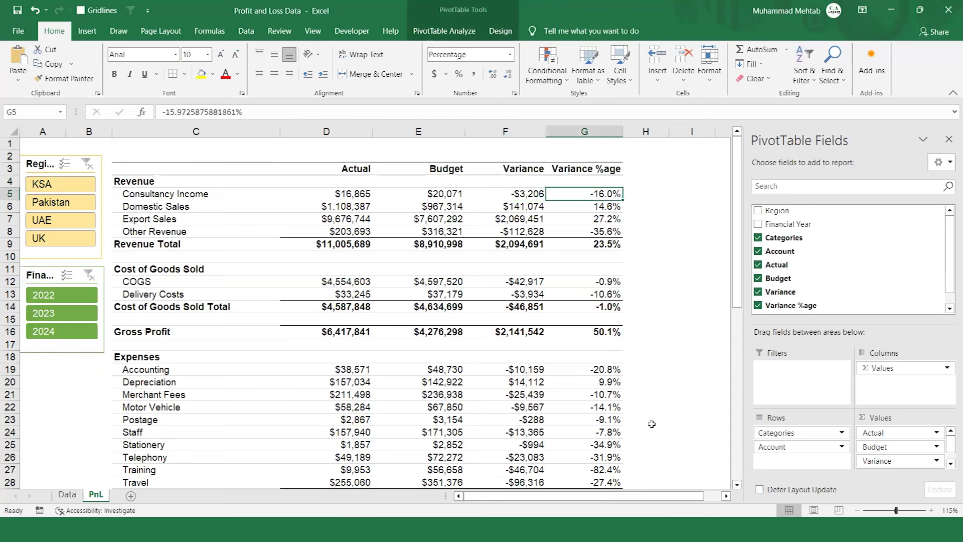
key("Down")
key("Down")
key("Up")
key("Up")
key("Down")
key("Down")
key("Down")
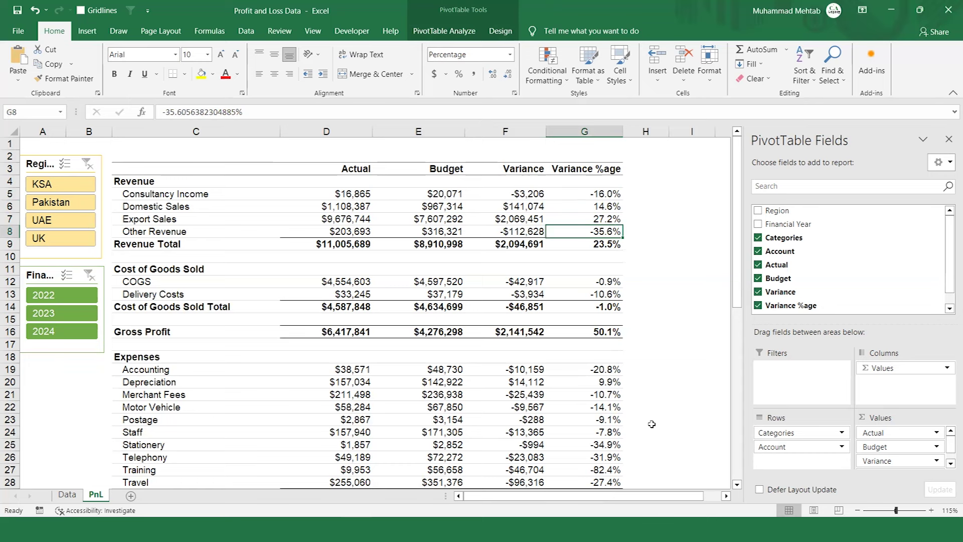
key("Up")
key("Up")
key("Up")
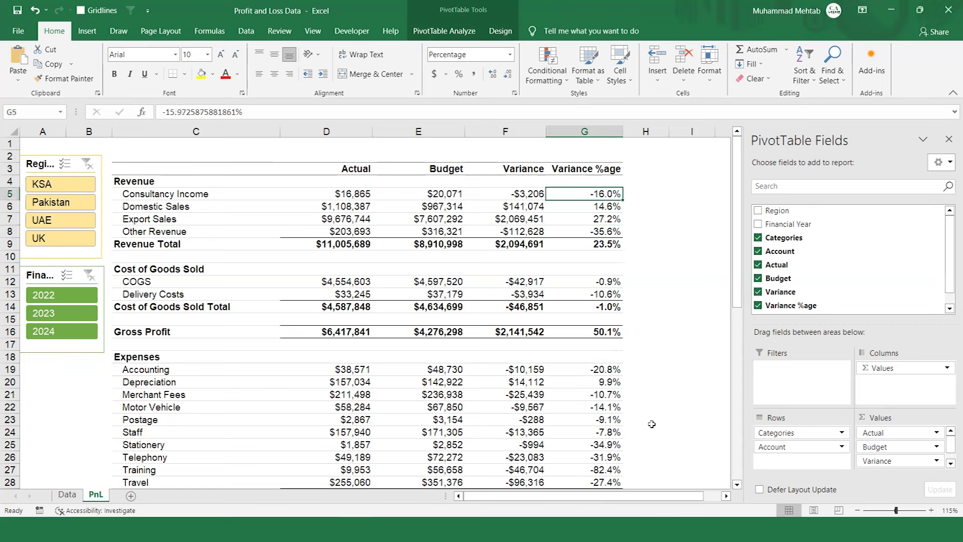
key("Up")
key("Up")
- Apply 3 Arrows (Colored) icons to revenue, Revenue Total, Gross Profit and Net Profit variance percentages
key("Down")
key("Down")
key("shift+Down")
key("shift+Down")
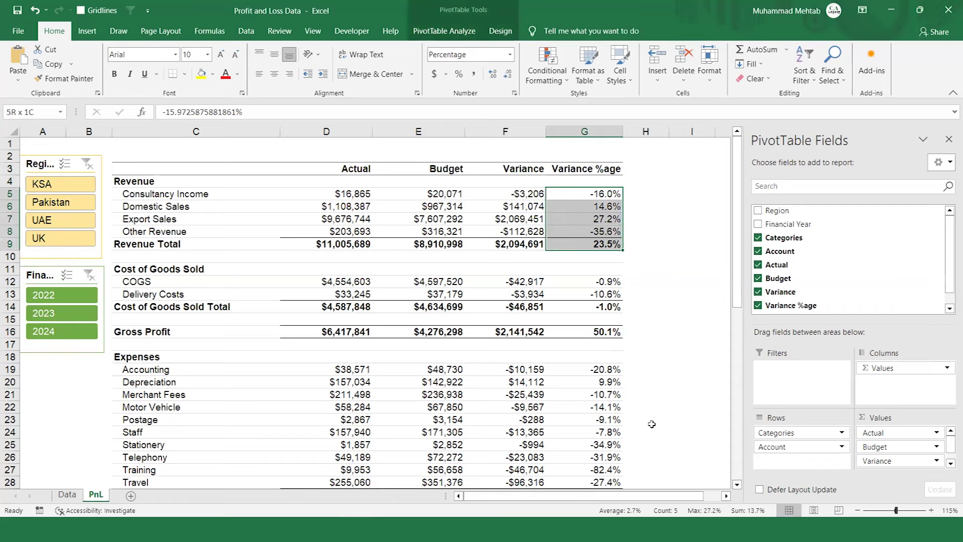
left_click(608, 332, "shift")
left_click(608, 332, "ctrl")
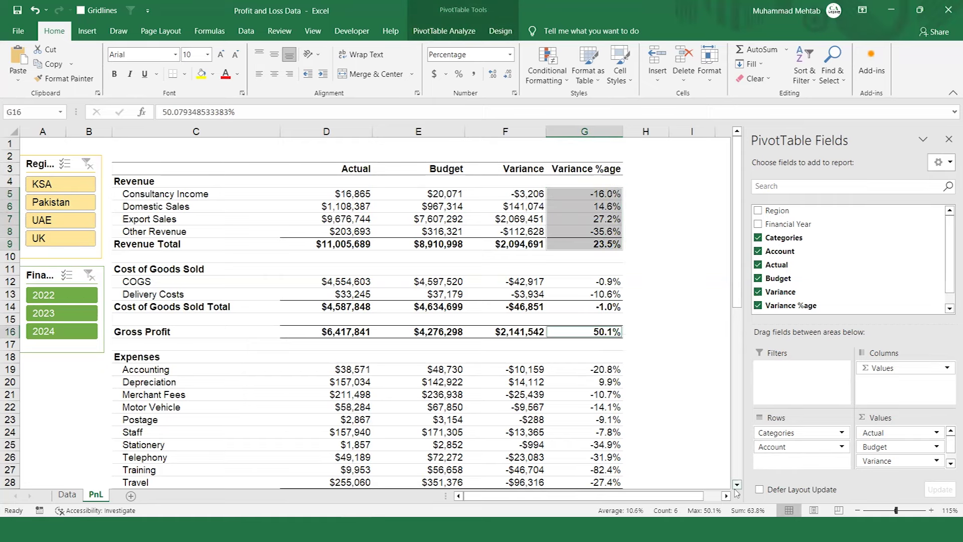
left_click(738, 485)
left_click(737, 484)
left_click(737, 485)
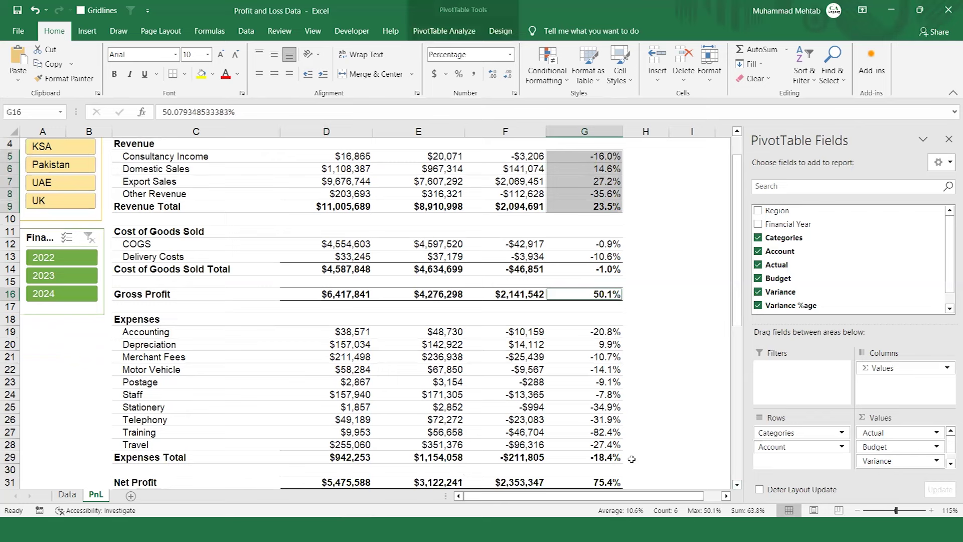
left_click(605, 484, "ctrl")
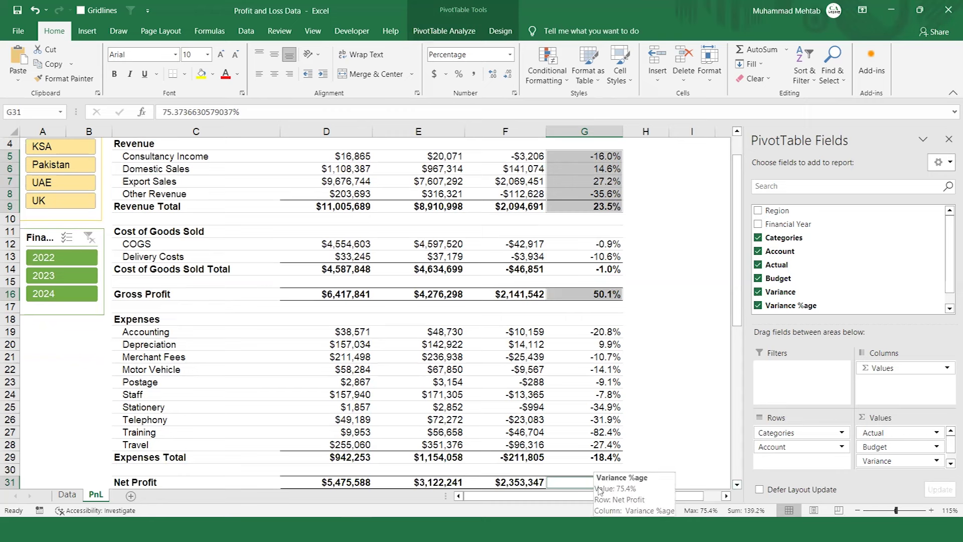
left_click(548, 70)
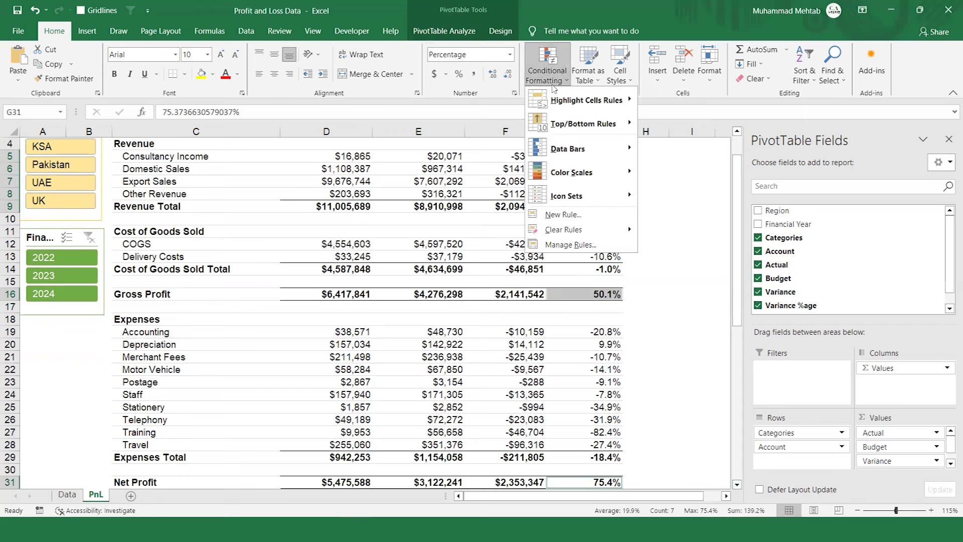
mouse_move(567, 196)
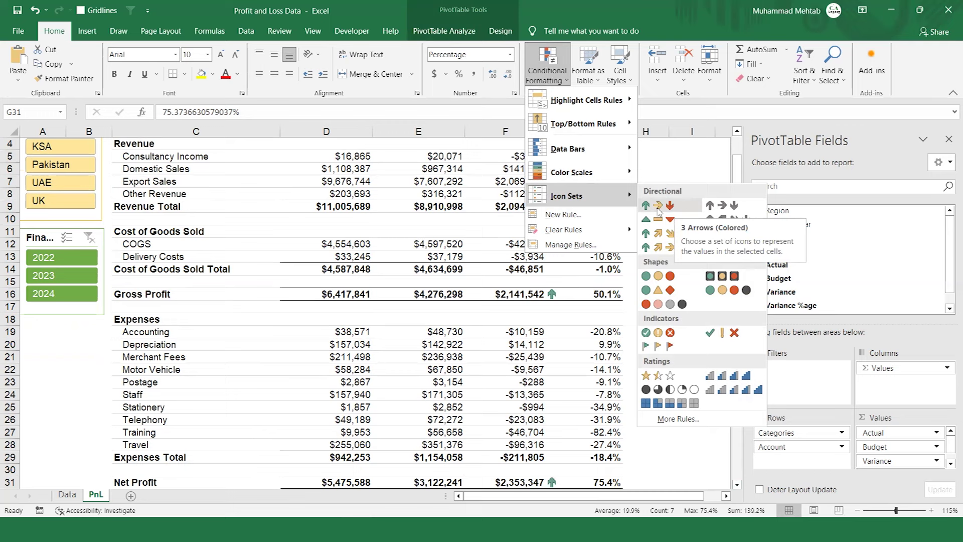
left_click(659, 209)
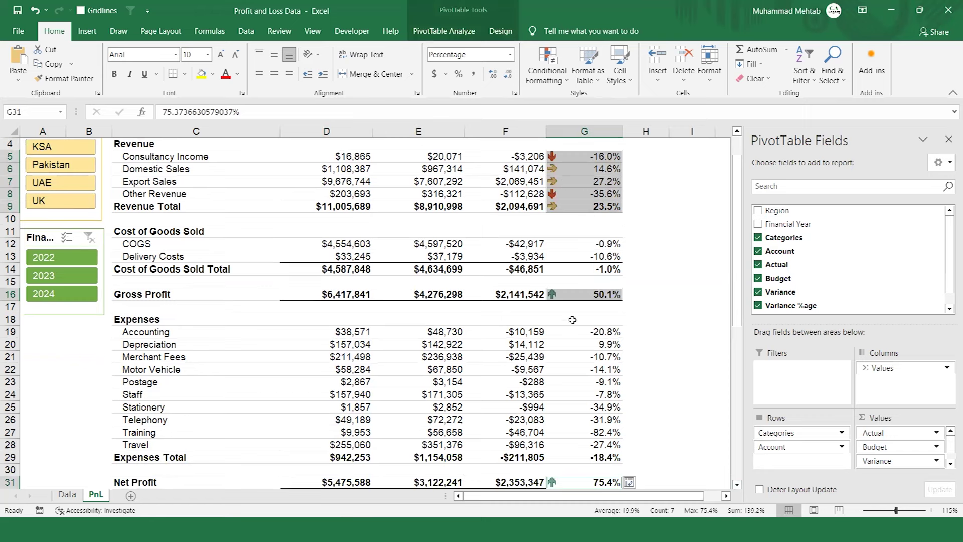
left_click(558, 295)
- Select the cost of goods sold and expense variance percentages through Expenses Total
key("Up")
key("Up")
key("Up")
key("Up")
key("Up")
key("Up")
key("Up")
key("Up")
key("Up")
key("Up")
key("Up")
key("Down")
key("Down")
key("Down")
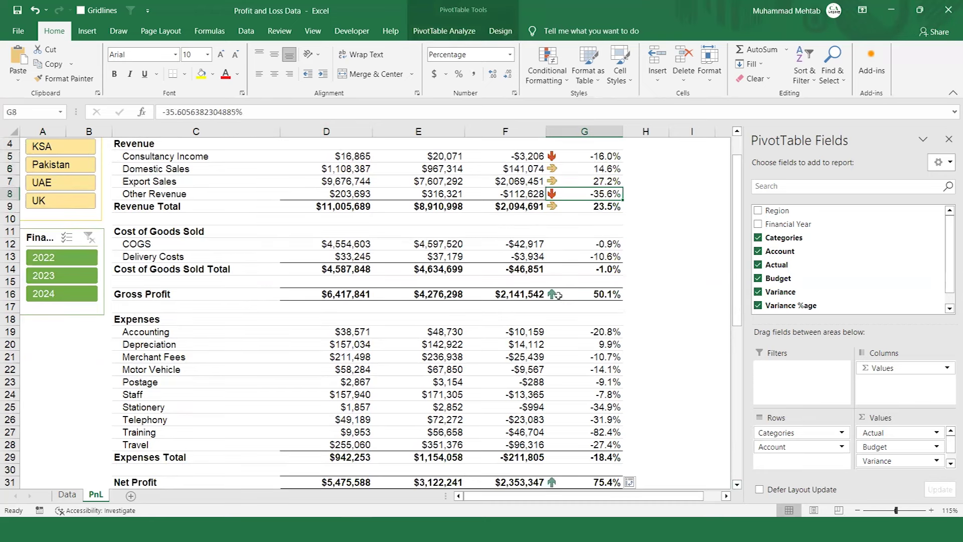
key("Down")
key("Down")
key("Down")
key("Down")
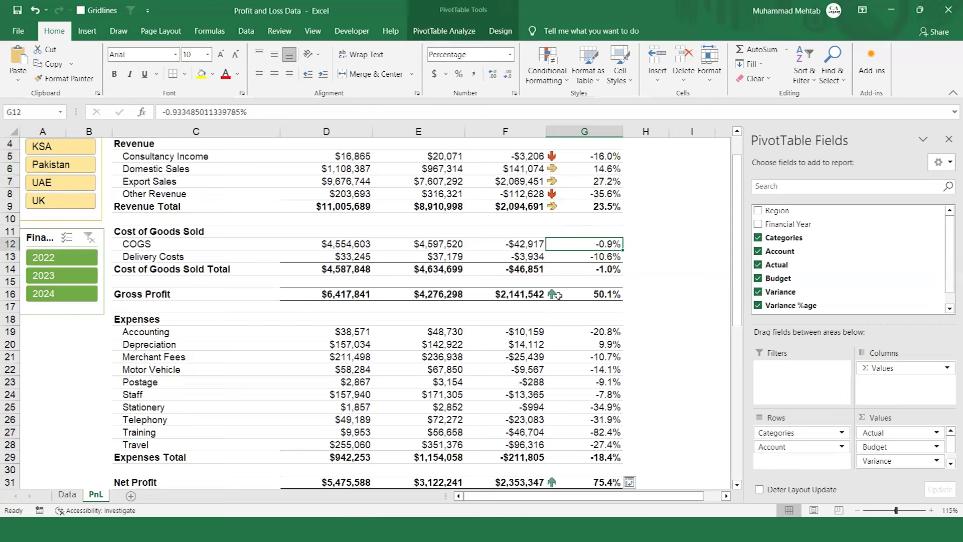
key("shift+Down")
key("shift+Down")
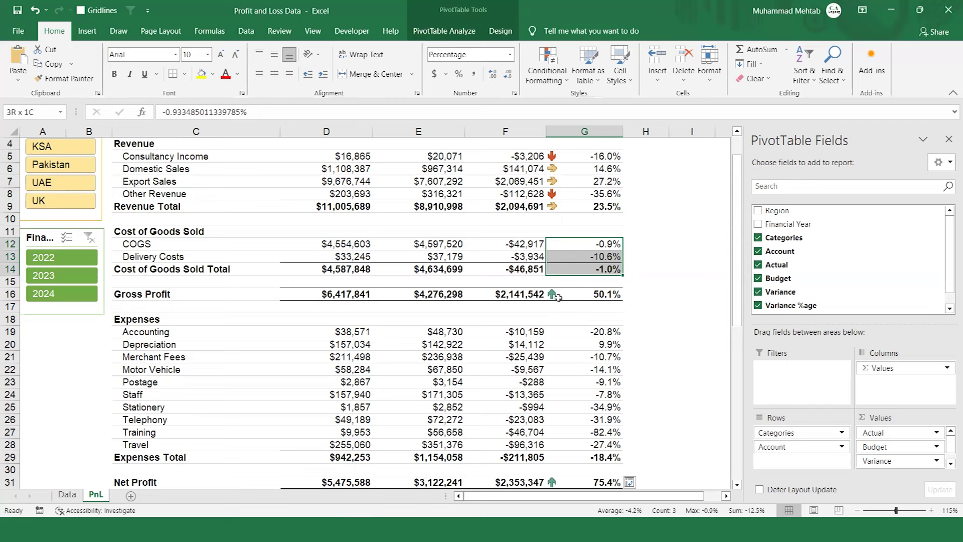
left_click(589, 331, "ctrl")
key("ctrl+Down")
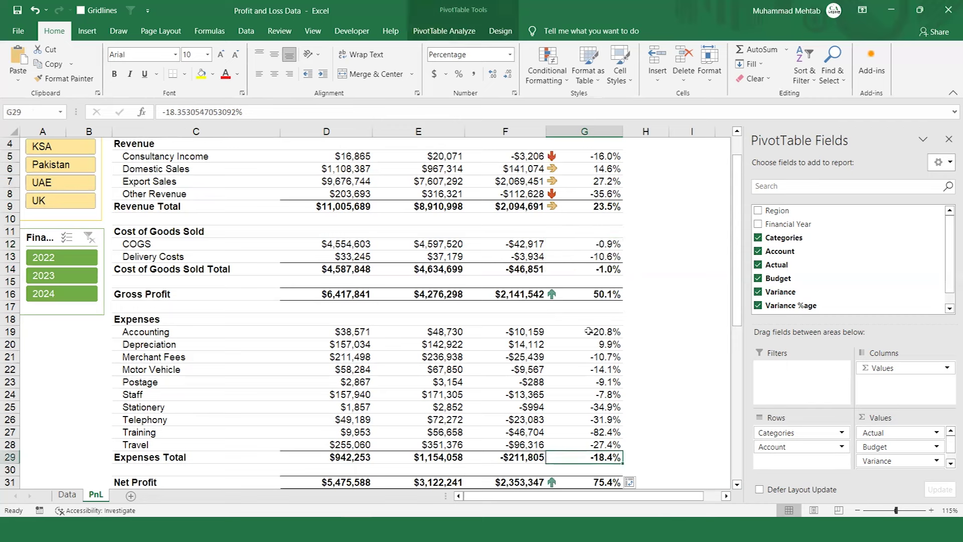
left_click_drag(597, 241, 598, 251)
key("shift+Down")
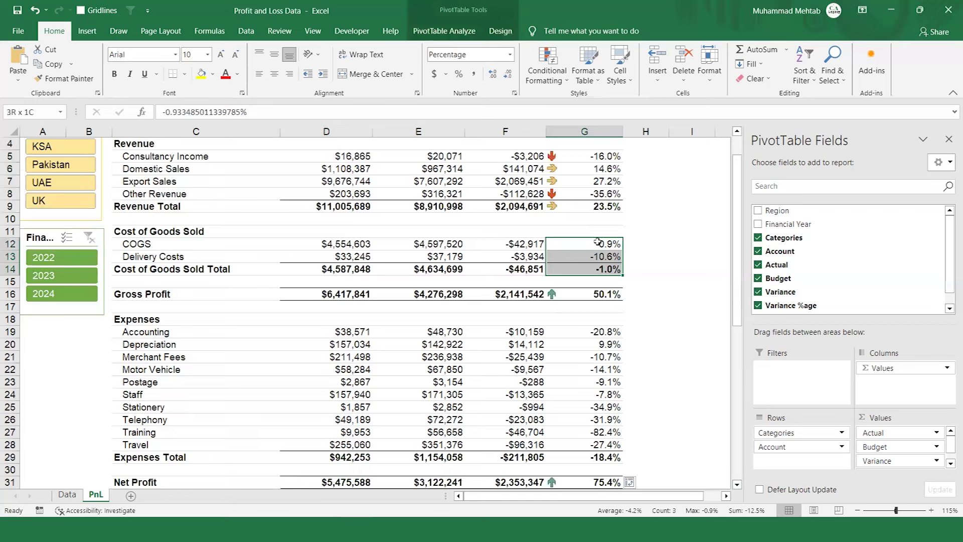
left_click(603, 331, "ctrl")
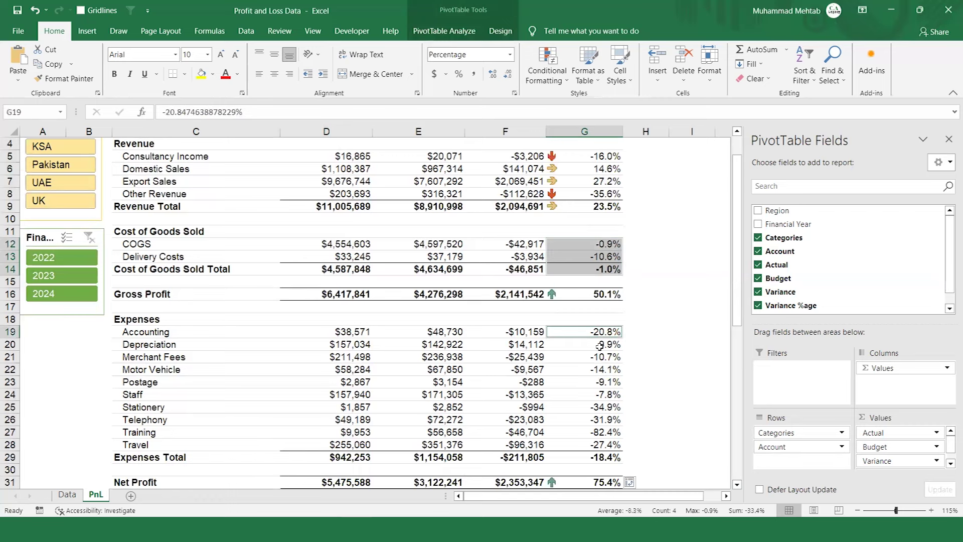
left_click(600, 346, "ctrl")
left_click(597, 357, "ctrl")
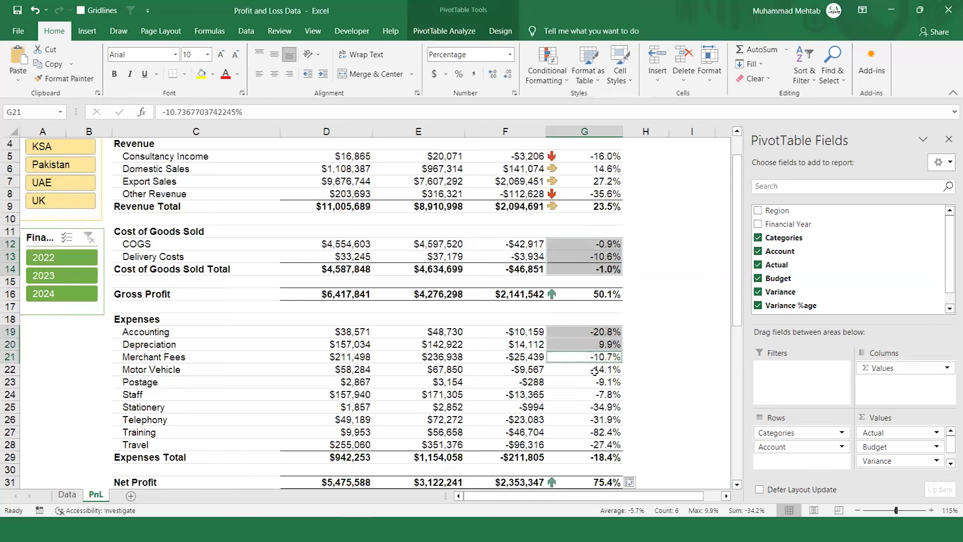
left_click(594, 371, "ctrl")
key("shift+Down")
key("shift+Down")
key("shift+Down")
key("shift+Down")
key("shift+Down")
key("shift+Down")
key("shift+Down")
key("shift+Down")
key("shift+Up")
key("shift+Up")
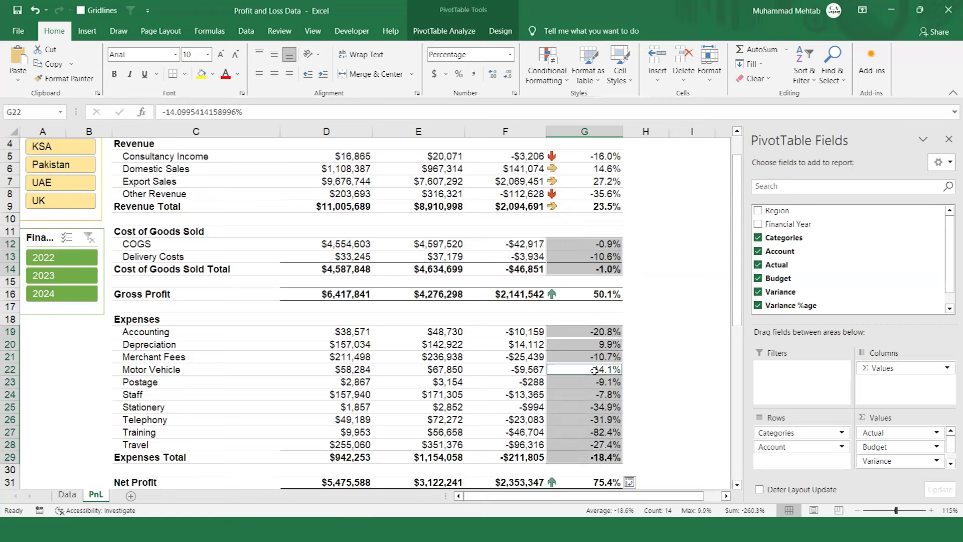
- Apply 3 Arrows (Colored) icons to these percentages and open the Conditional Formatting Rules Manager
left_click(554, 85)
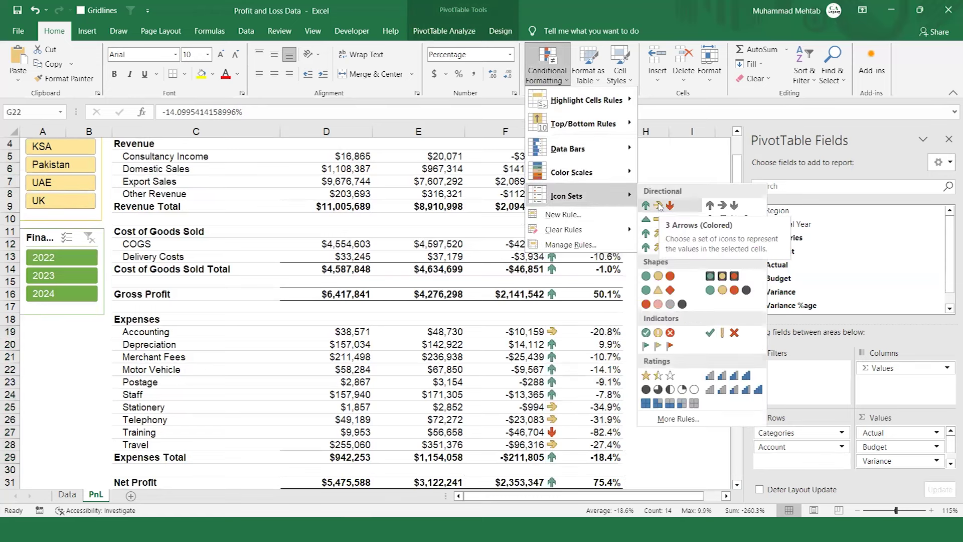
left_click(659, 205)
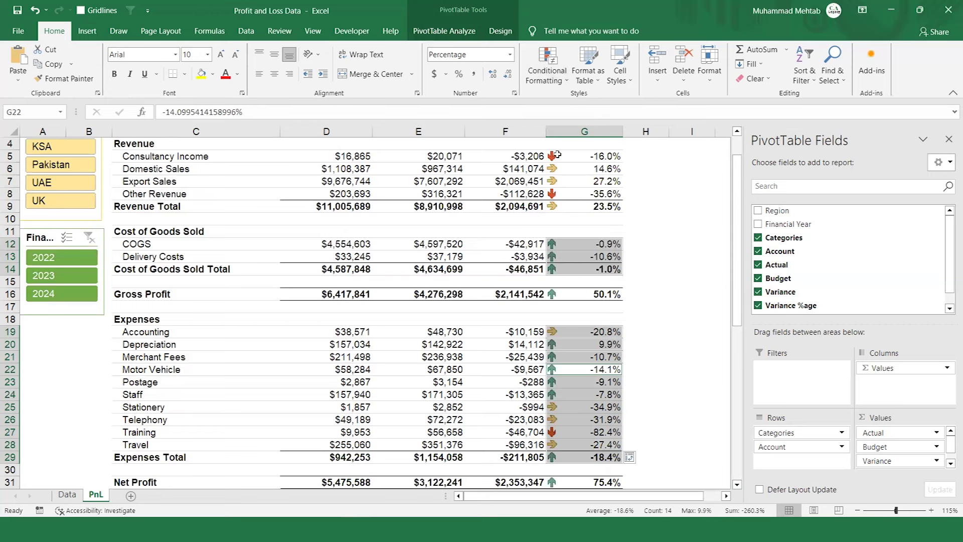
left_click(567, 86)
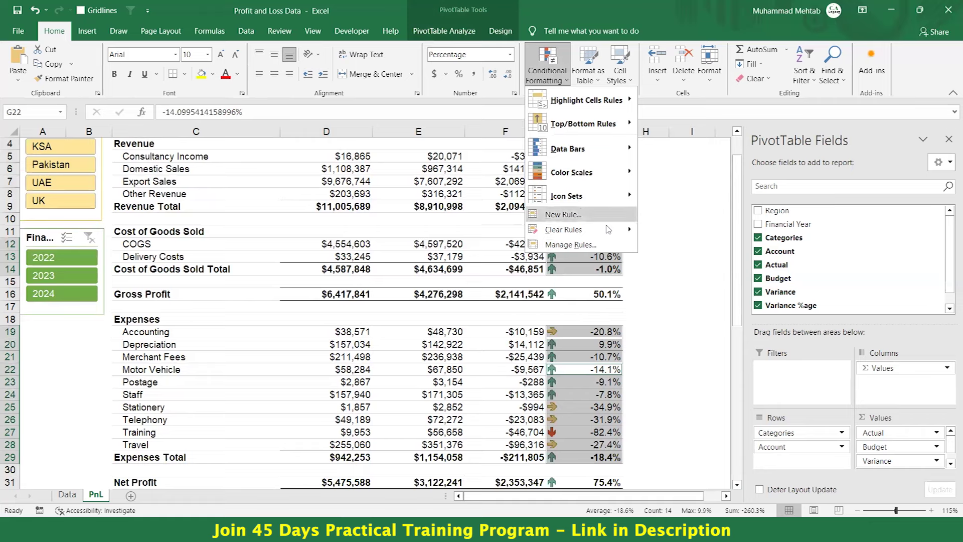
left_click(587, 245)
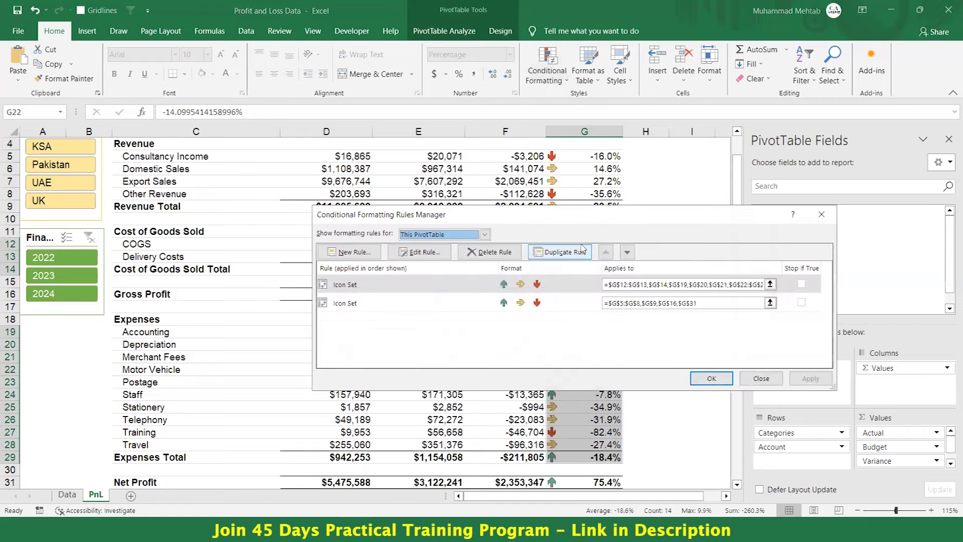
- Edit the cost and expense icon rule to reverse the arrows with Number thresholds of 0
left_click(629, 285)
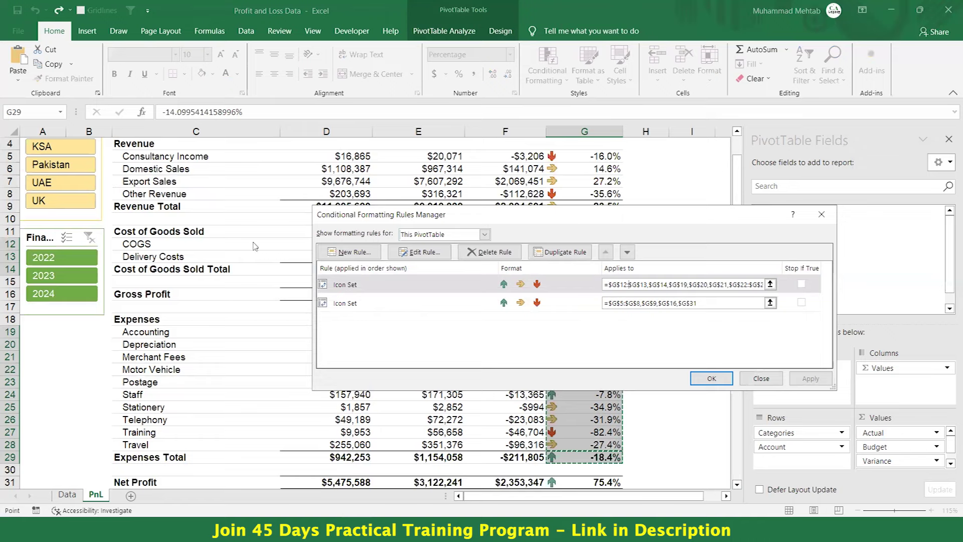
left_click_drag(579, 221, 255, 246)
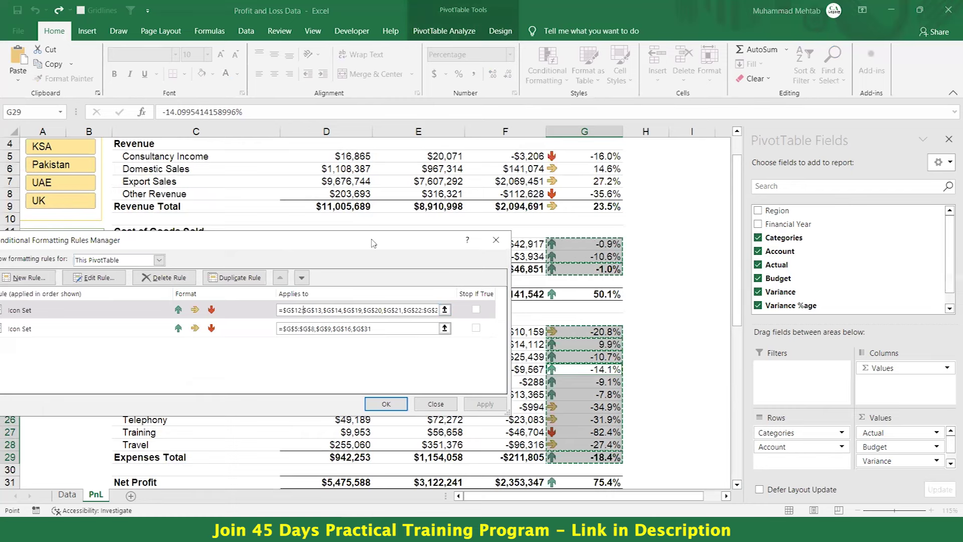
left_click_drag(373, 243, 446, 223)
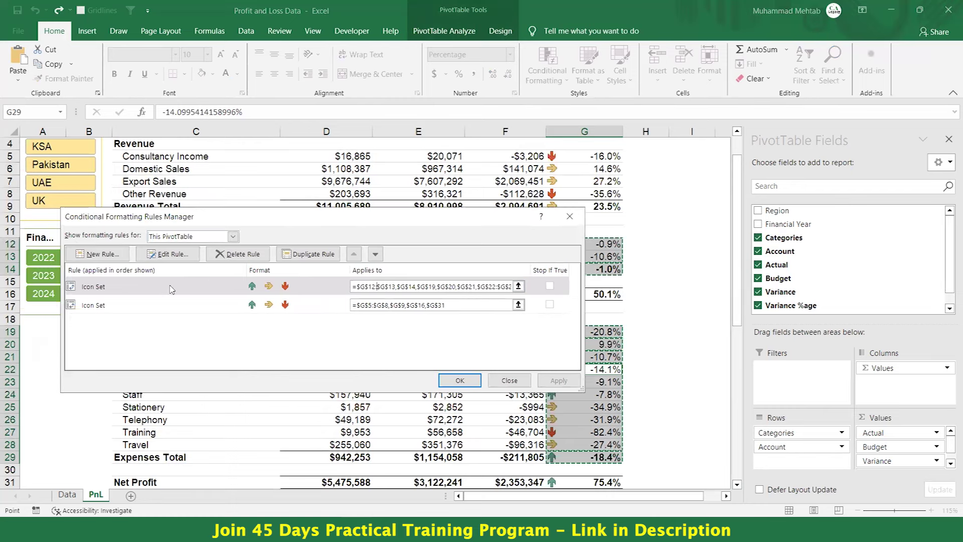
double_click(170, 290)
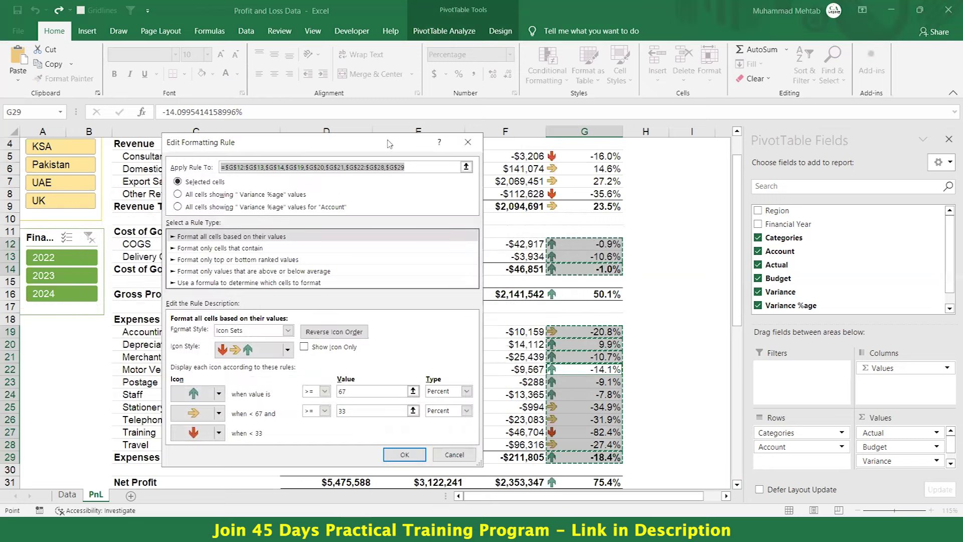
left_click_drag(389, 144, 850, 108)
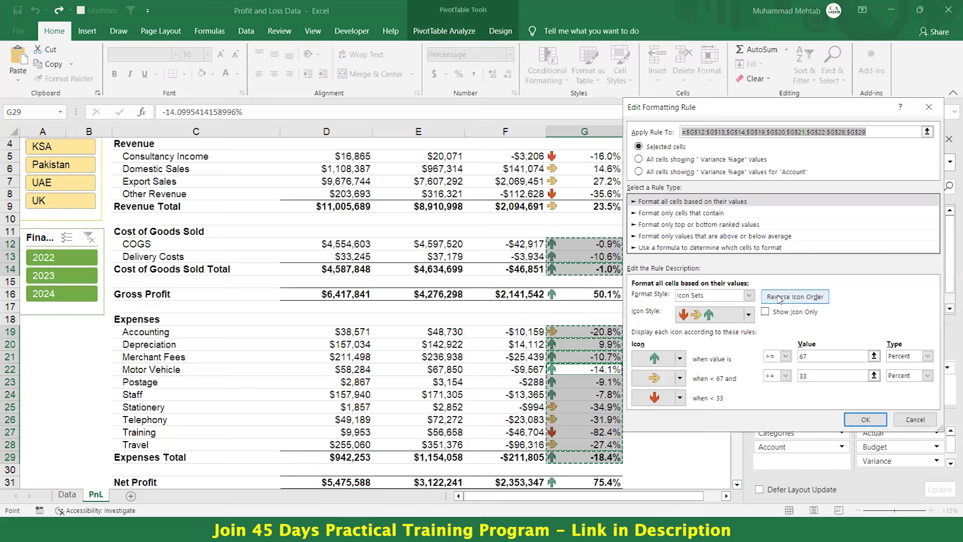
left_click(780, 298)
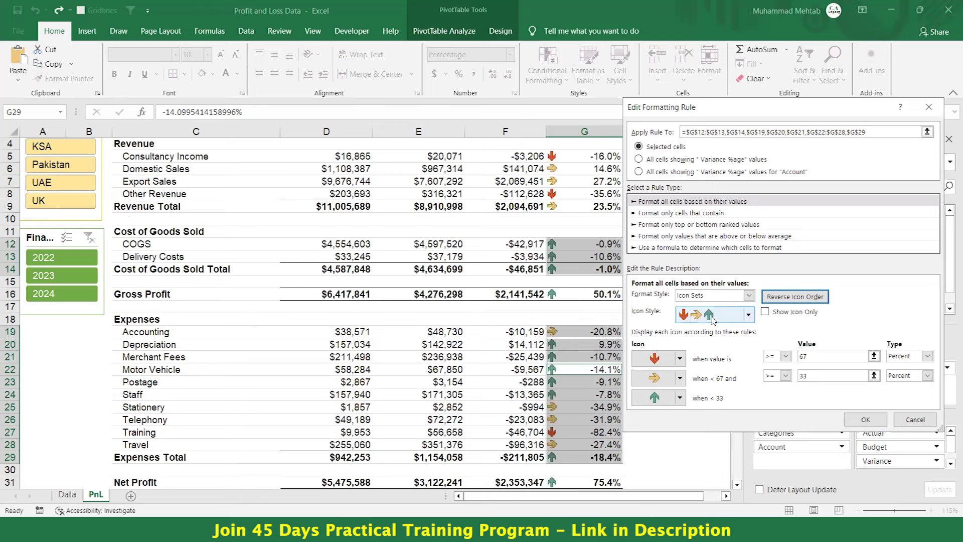
left_click(928, 356)
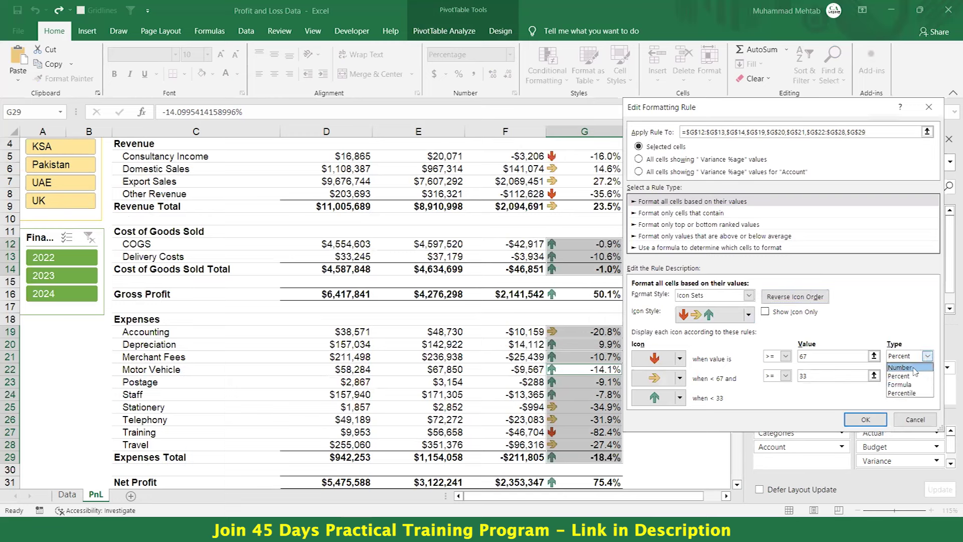
left_click(914, 369)
left_click(928, 375)
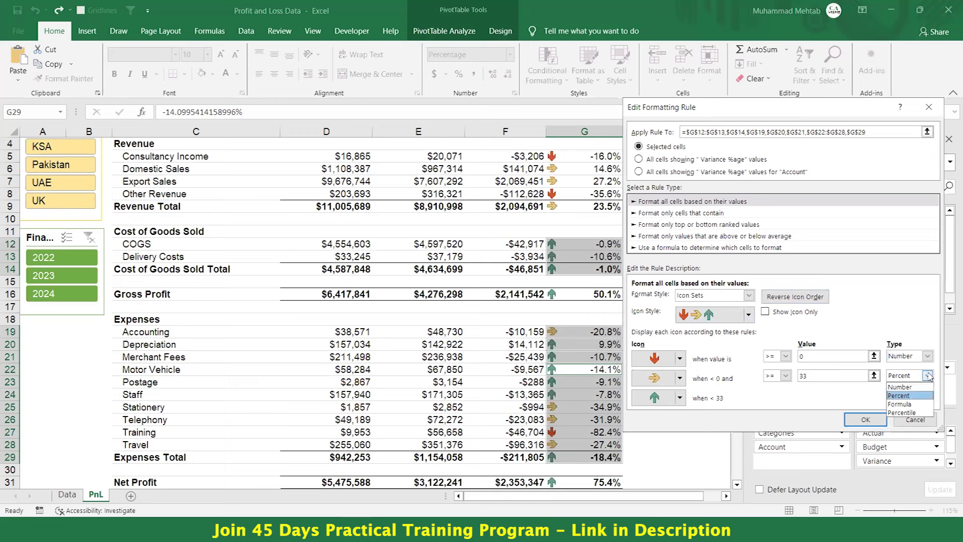
left_click(910, 386)
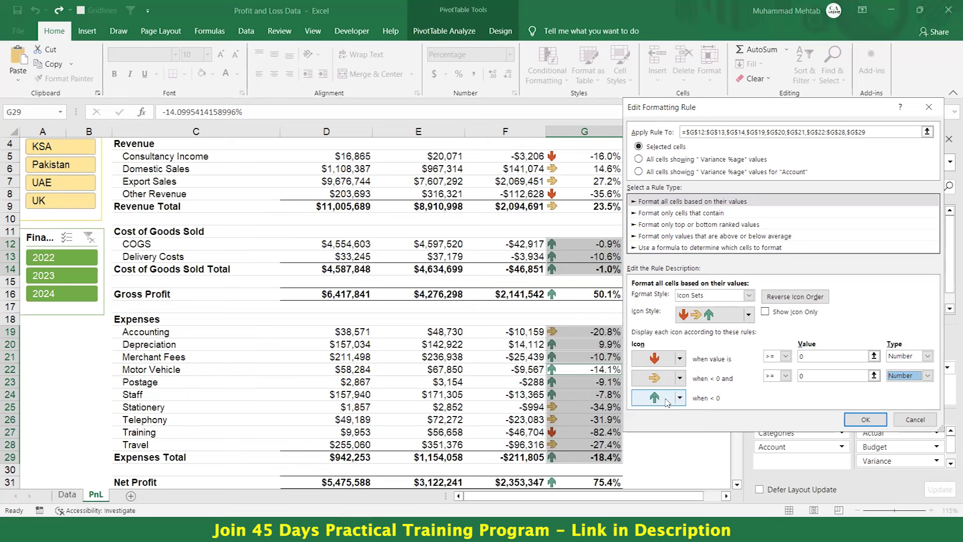
left_click(866, 420)
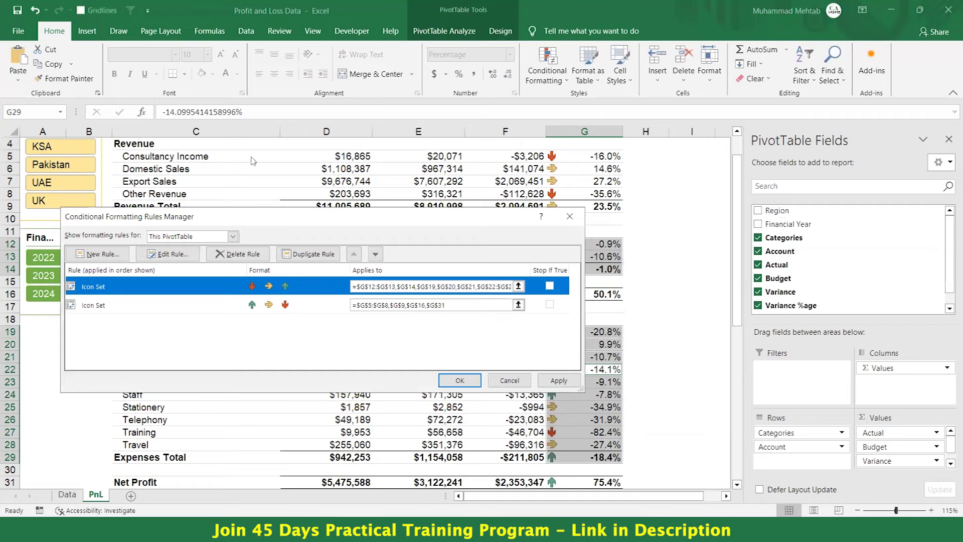
- Switch the revenue and profit icon rule to Number thresholds of 0 and apply both rules
double_click(120, 304)
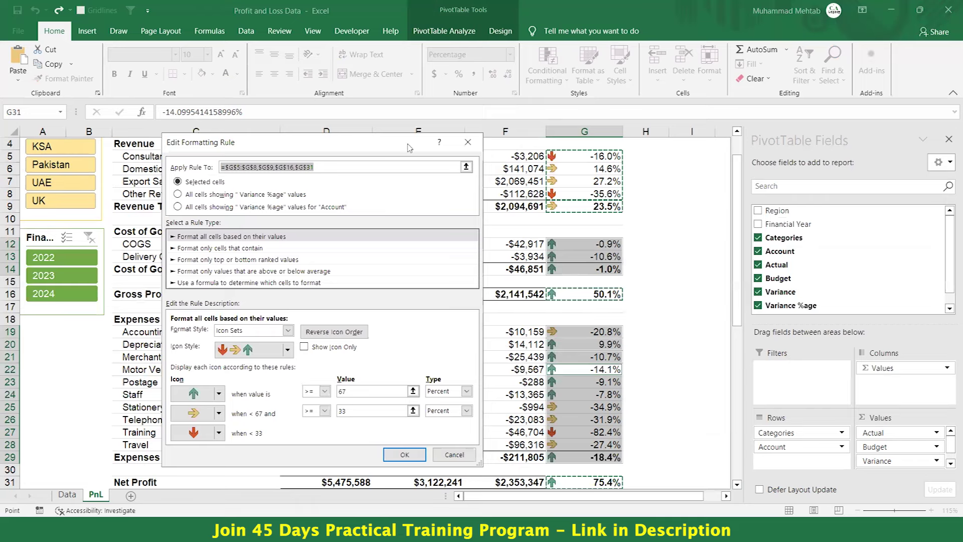
left_click_drag(407, 147, 862, 137)
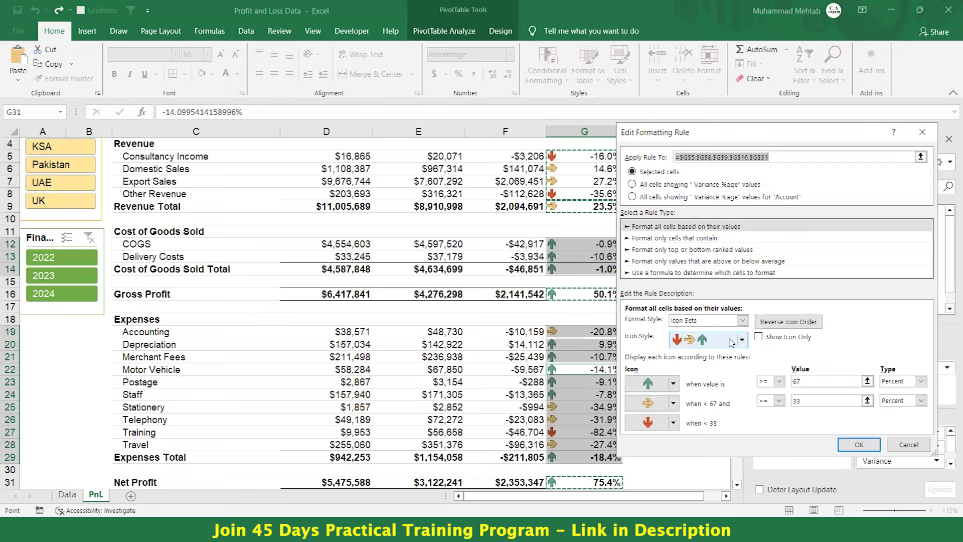
left_click(743, 342)
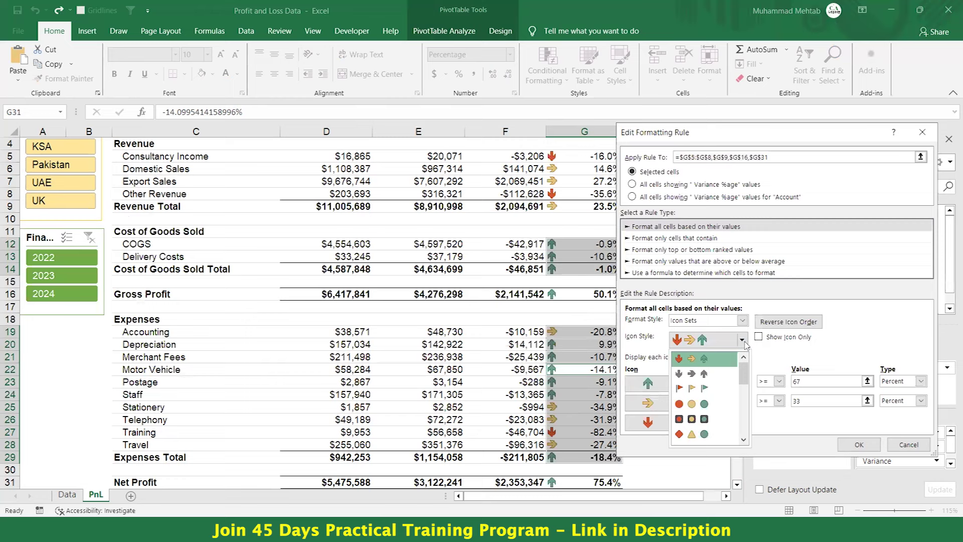
left_click(743, 342)
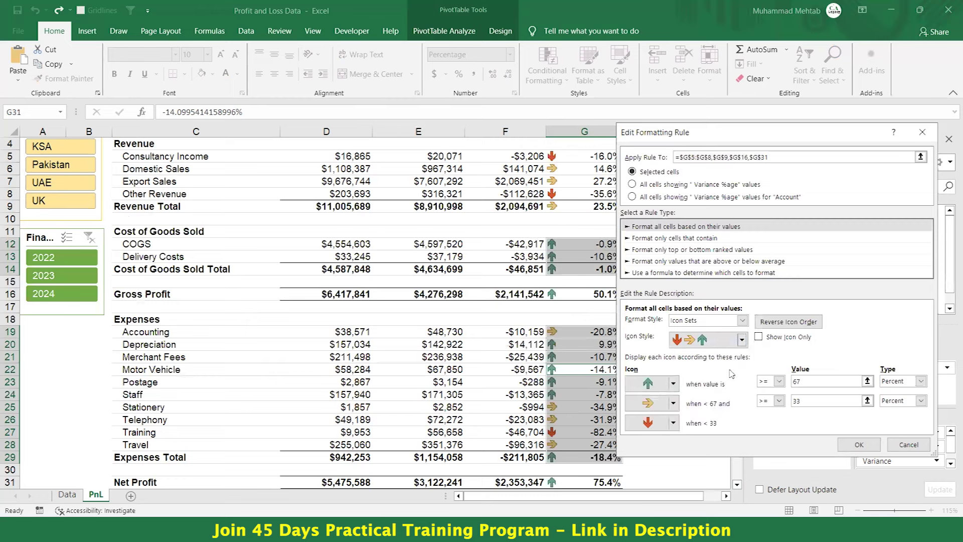
left_click(922, 381)
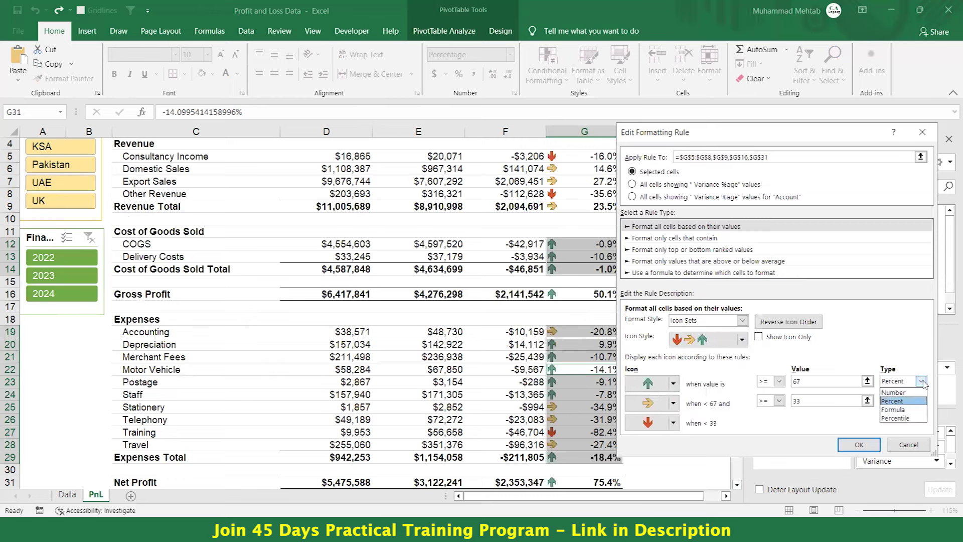
left_click(906, 392)
left_click(921, 400)
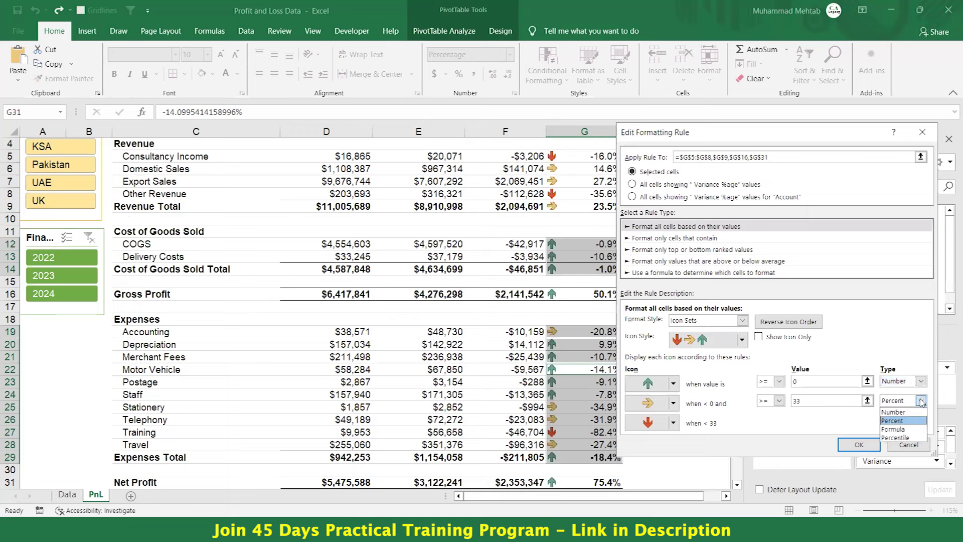
left_click(904, 414)
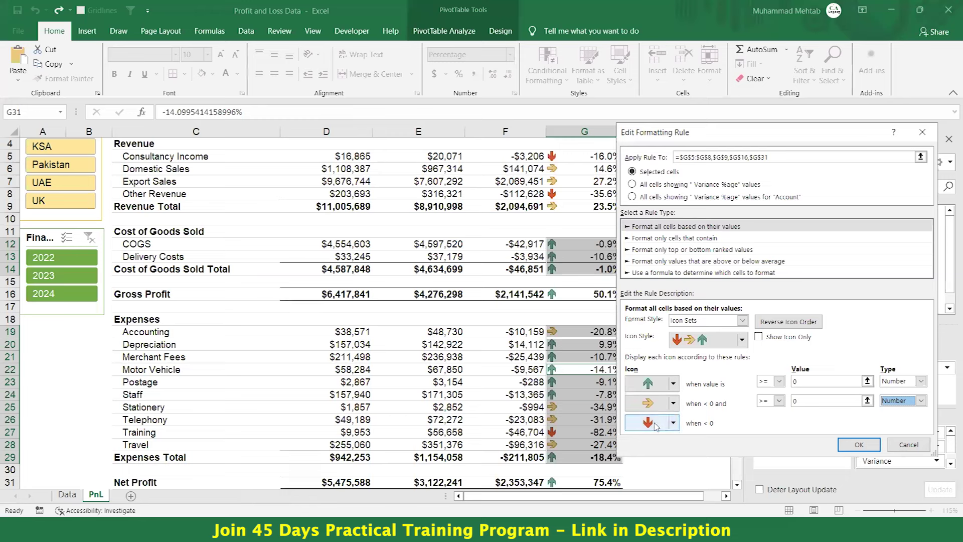
left_click(859, 445)
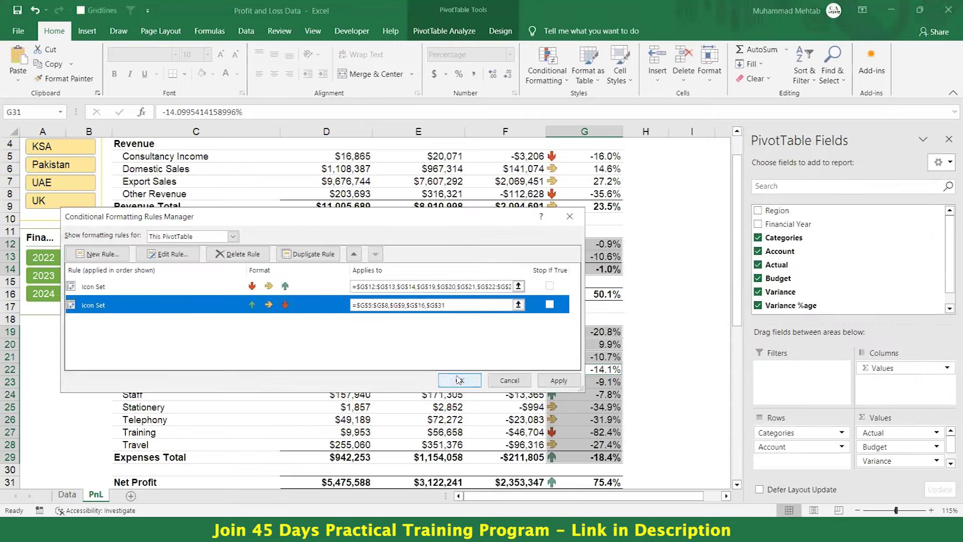
left_click(460, 381)
left_click(488, 373)
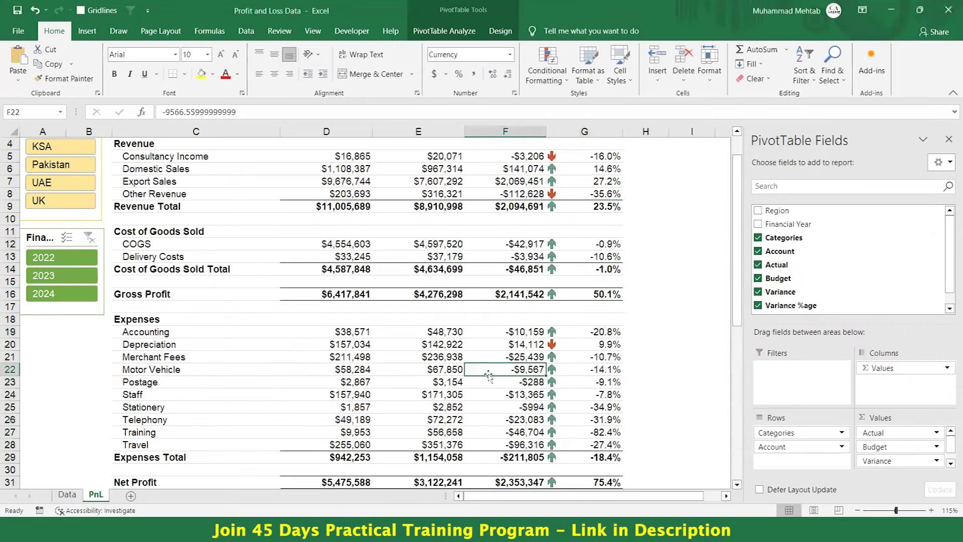
key("Up")
key("Up")
key("Up")
key("Up")
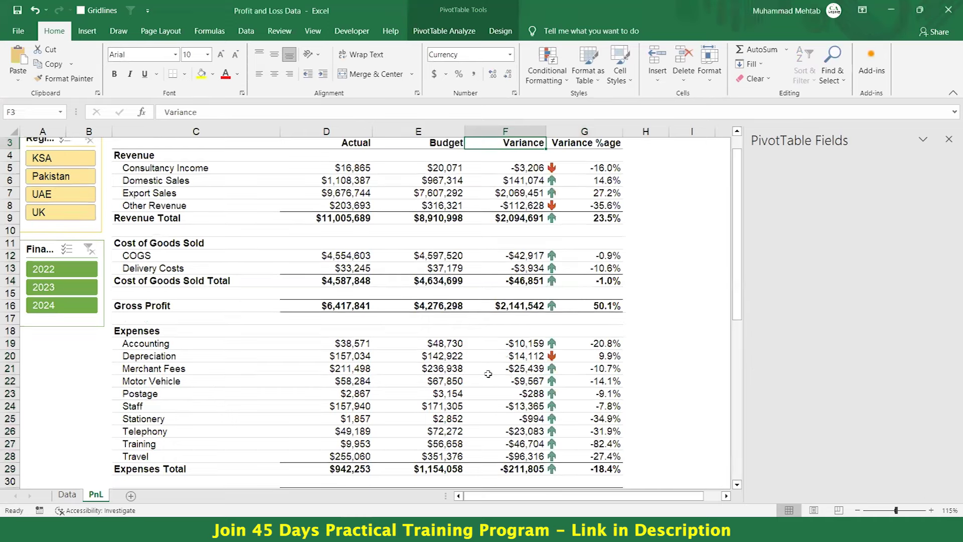
key("Up")
key("Up")
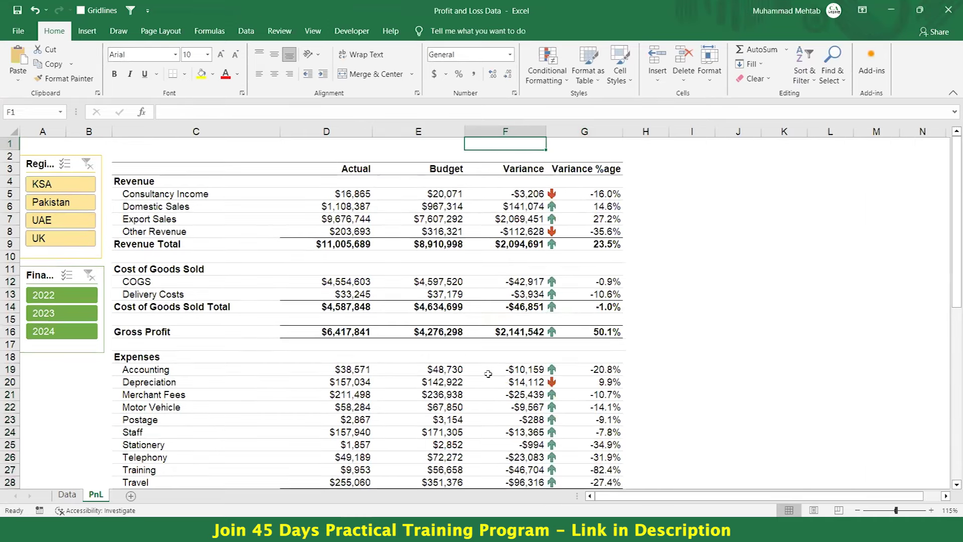
key("Left")
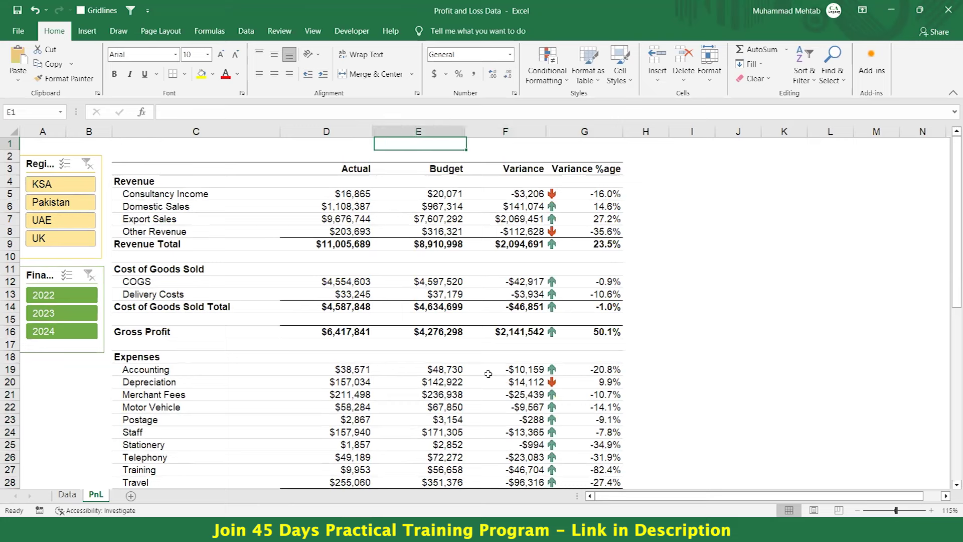
key("Left")
key("Left")
key("Left")
key("Left")
key("Right")
key("Right")
key("shift+Right")
key("shift+Right")
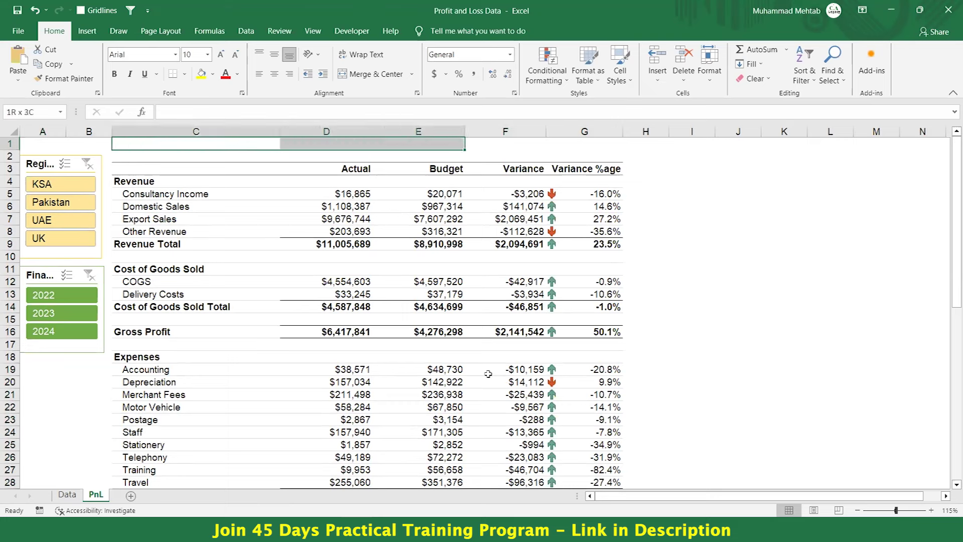
key("shift+Left")
key("shift+Left")
type("P")
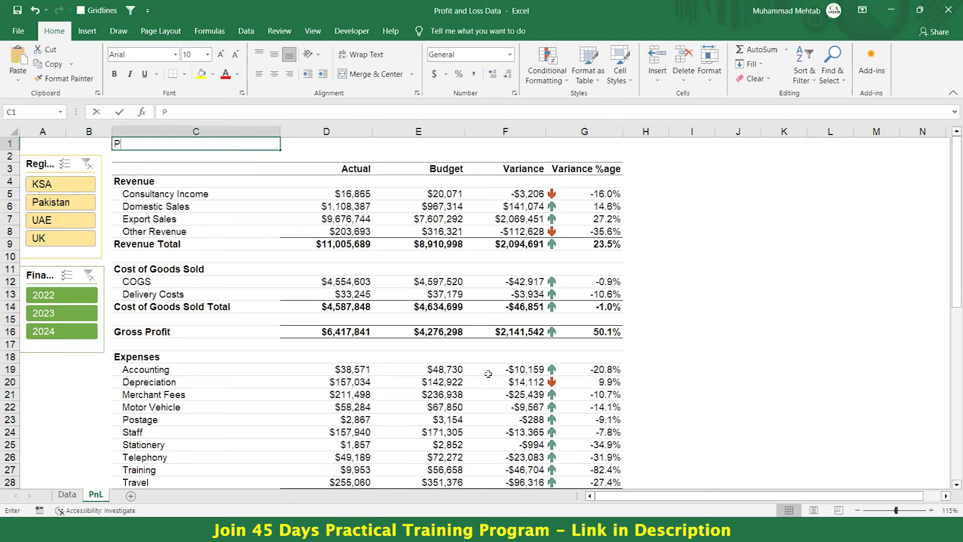
type("r")
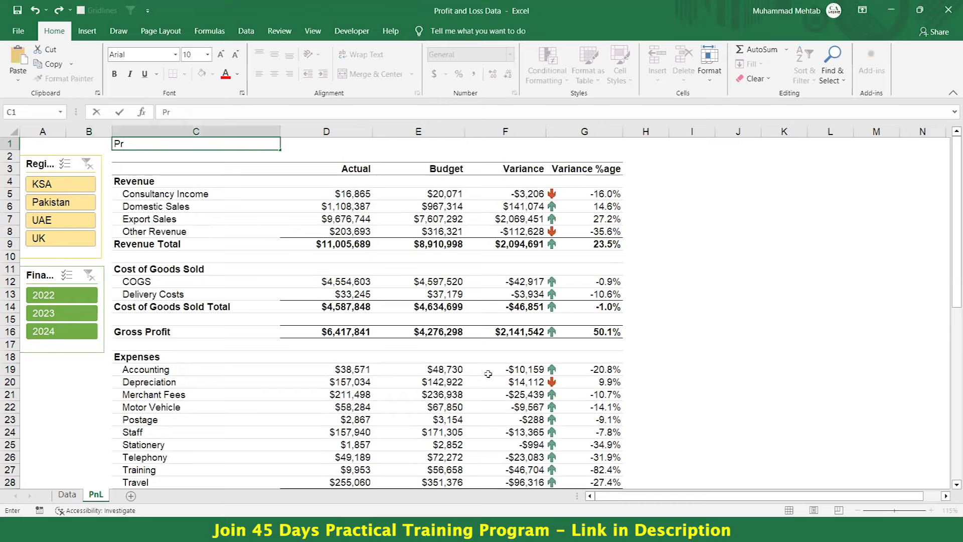
key("Escape")
key("Down")
key("Down")
key("Down")
key("Right")
key("Right")
key("Right")
key("Right")
key("Down")
key("Down")
key("Down")
key("Down")
key("Up")
key("Up")
key("Up")
key("Left")
key("Right")
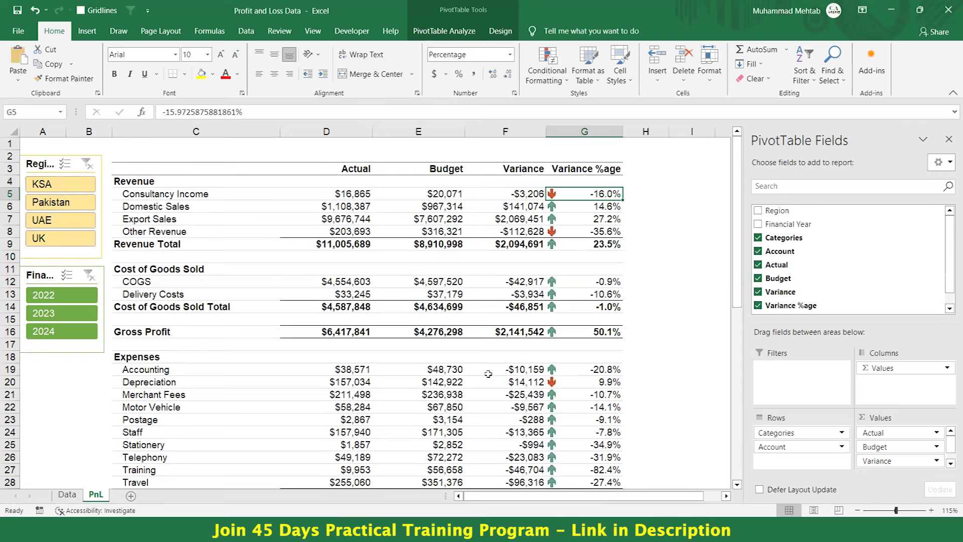
key("Down")
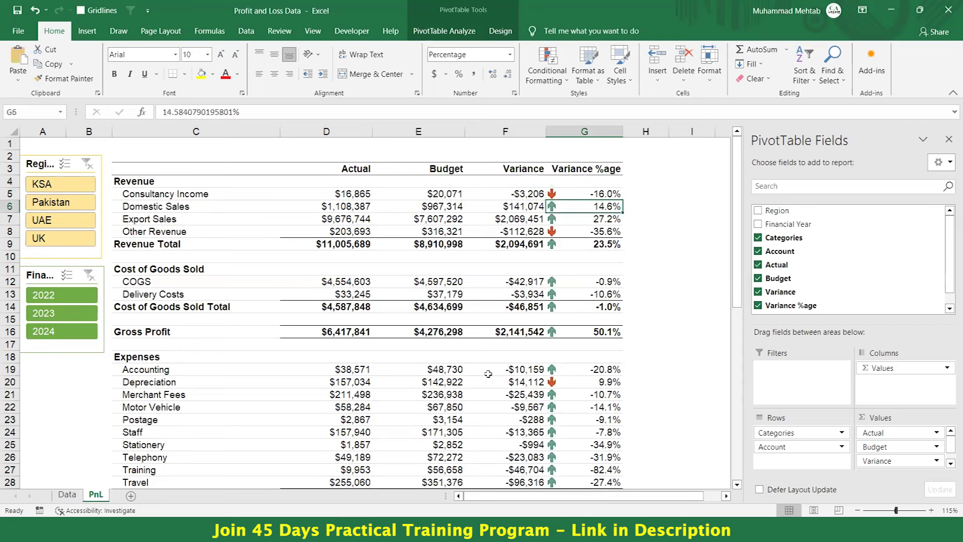
key("Left")
key("Left")
key("Left")
key("Left")
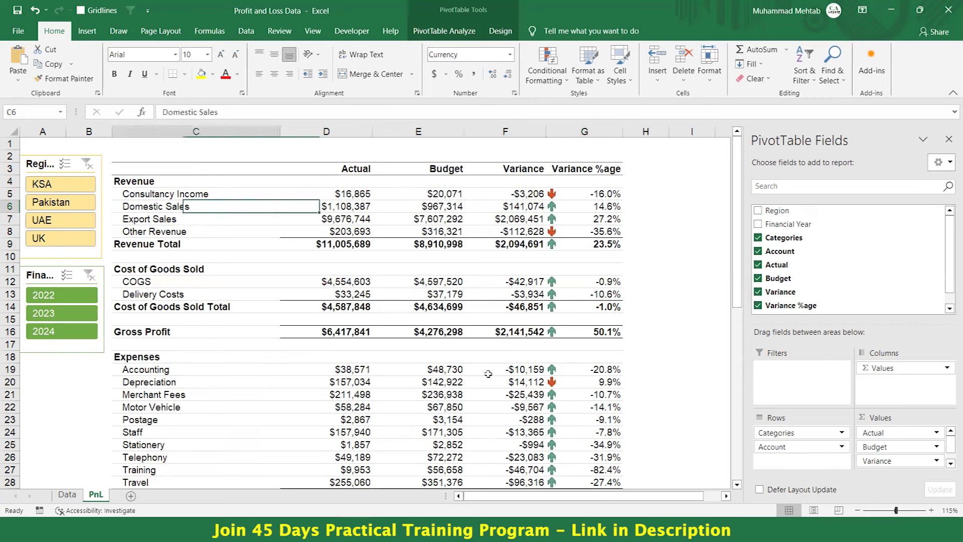
key("Left")
key("Left")
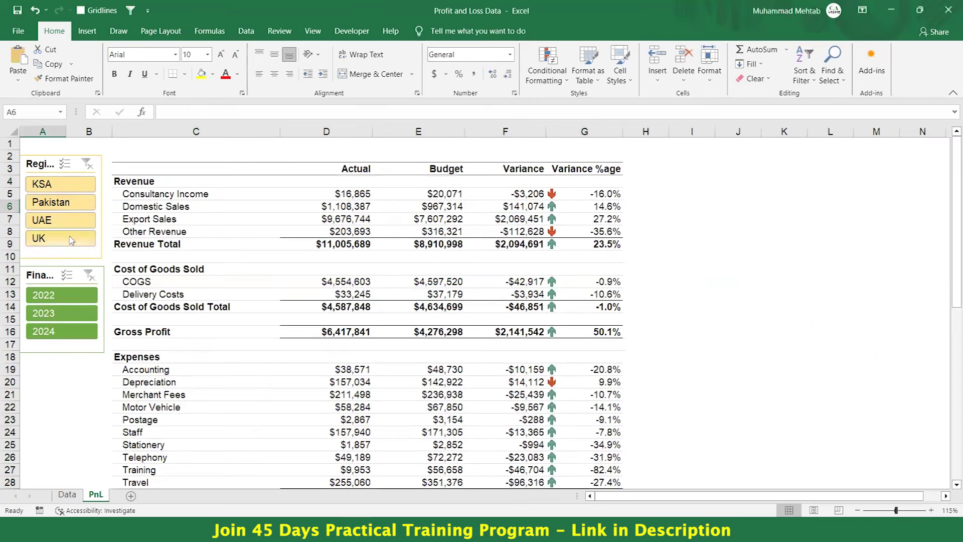
- Filter the P&L pivot to the UK region and financial year 2024 via the slicers
left_click(52, 204)
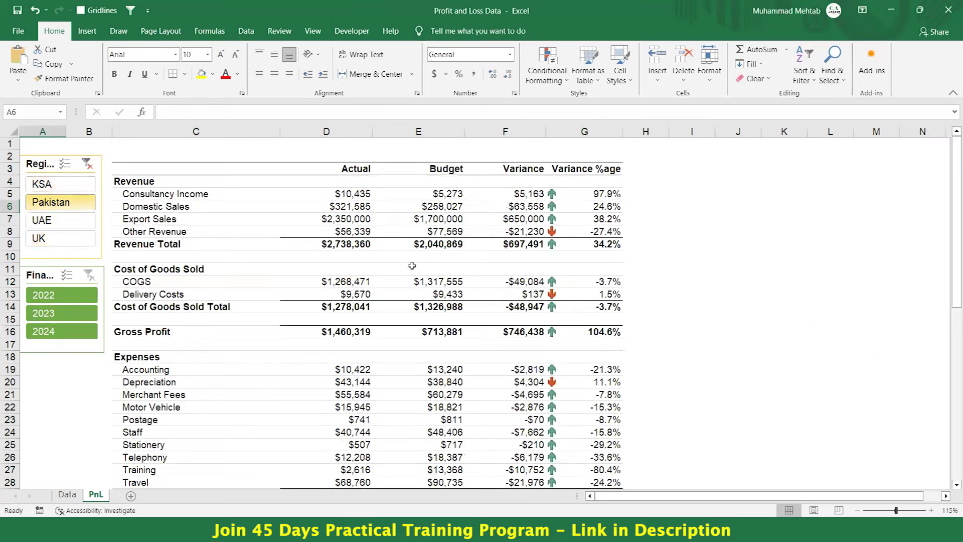
left_click(58, 239)
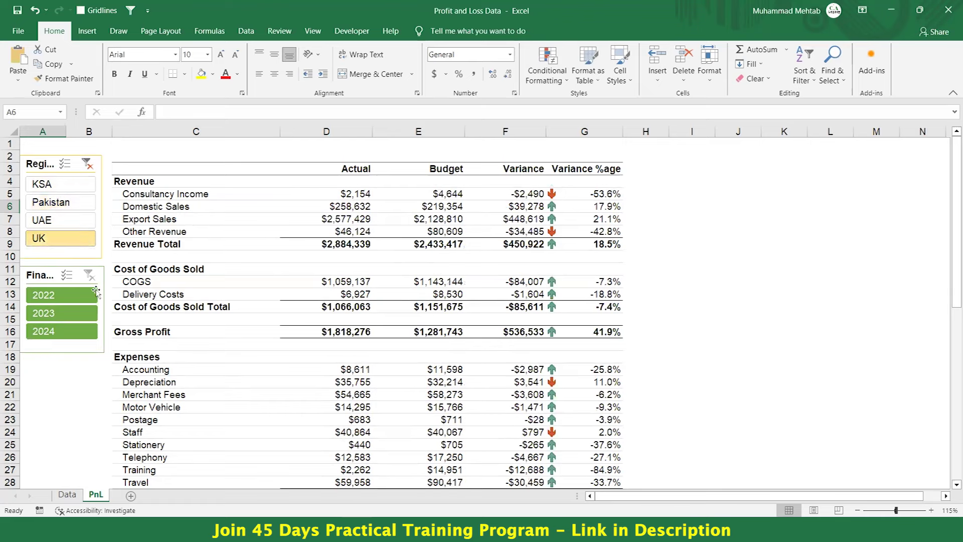
left_click(57, 331)
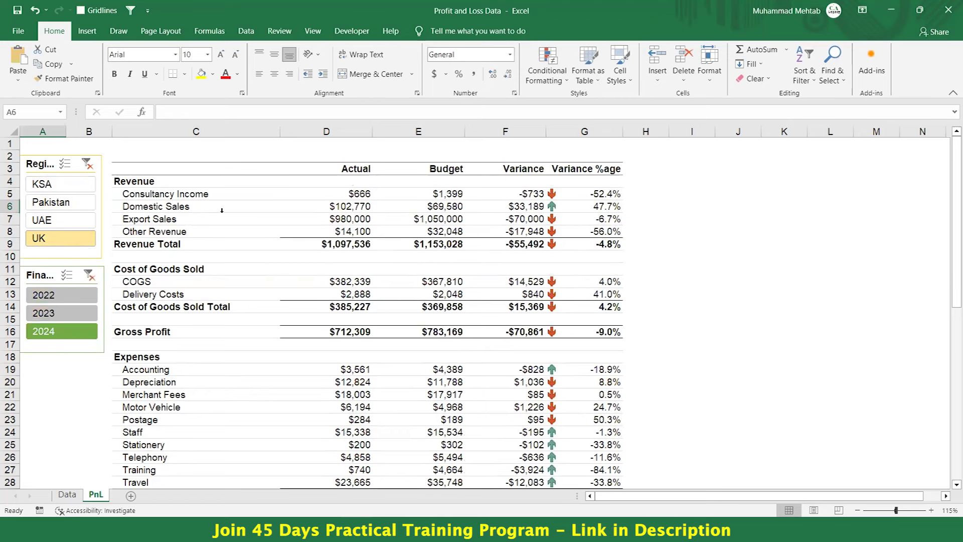
left_click(173, 206)
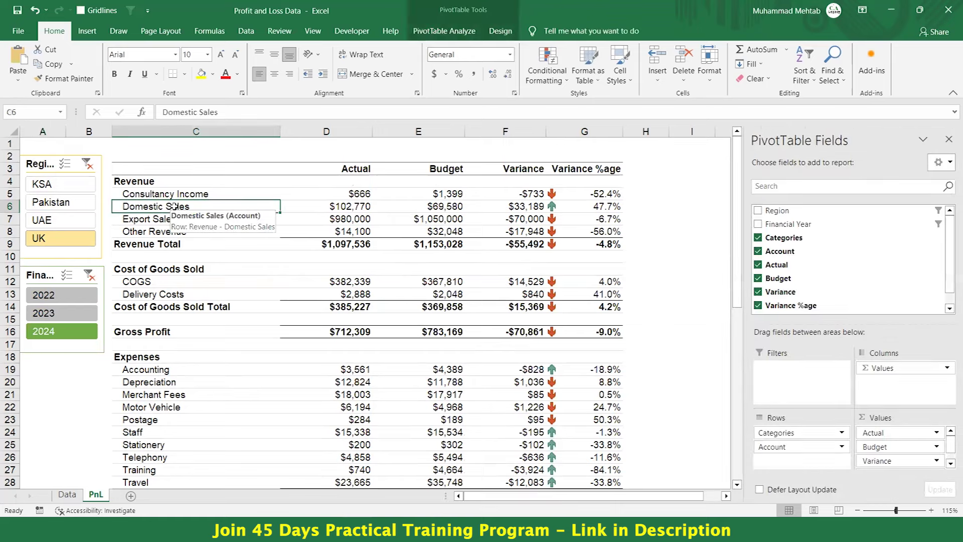
key("Right")
key("Right")
key("Right")
key("Right")
key("Up")
key("Up")
key("Up")
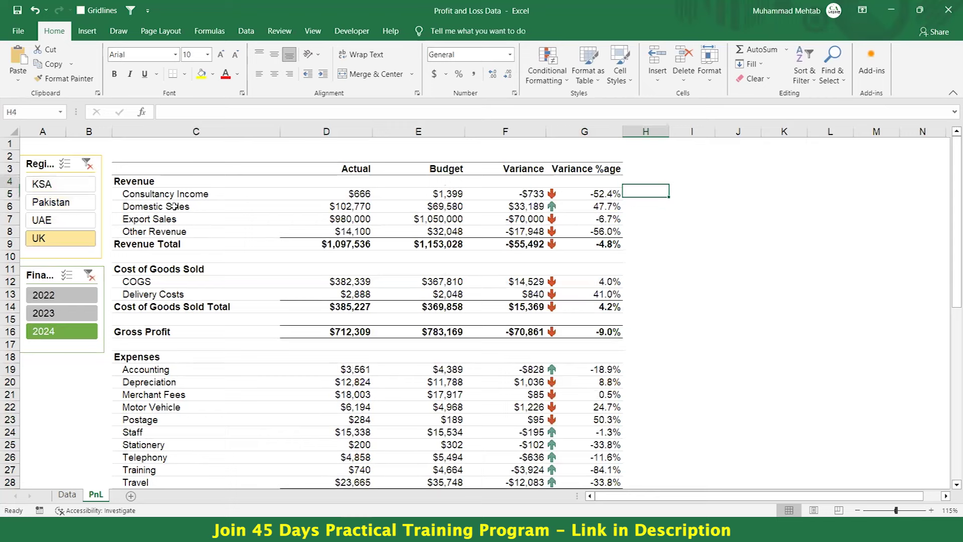
key("Down")
key("Down")
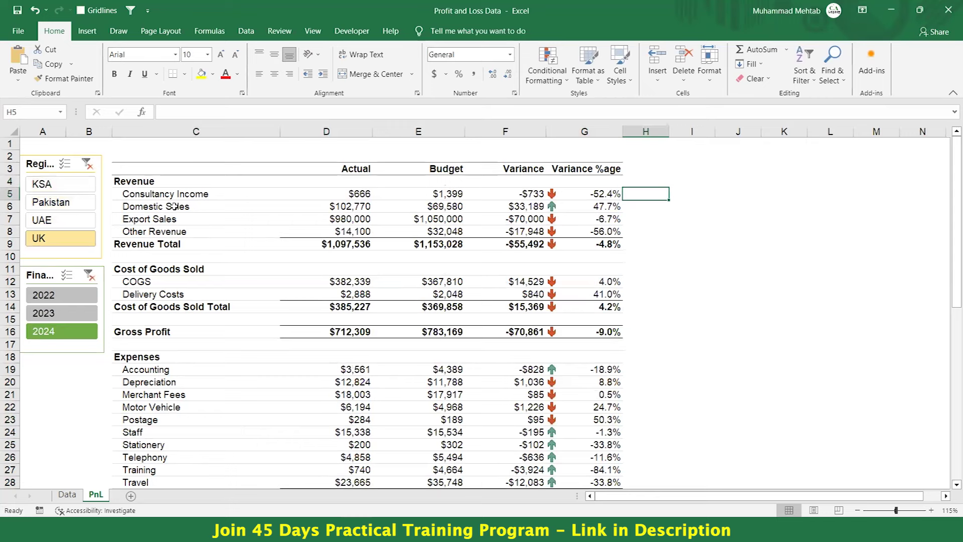
key("Left")
key("Right")
key("Down")
key("Down")
key("Down")
key("Down")
key("Down")
key("Down")
key("Down")
key("Down")
key("Down")
key("Down")
key("Down")
key("Down")
key("Down")
key("Up")
key("Up")
key("Up")
key("Up")
key("Up")
key("Up")
key("Left")
key("Left")
key("Left")
key("Left")
key("Left")
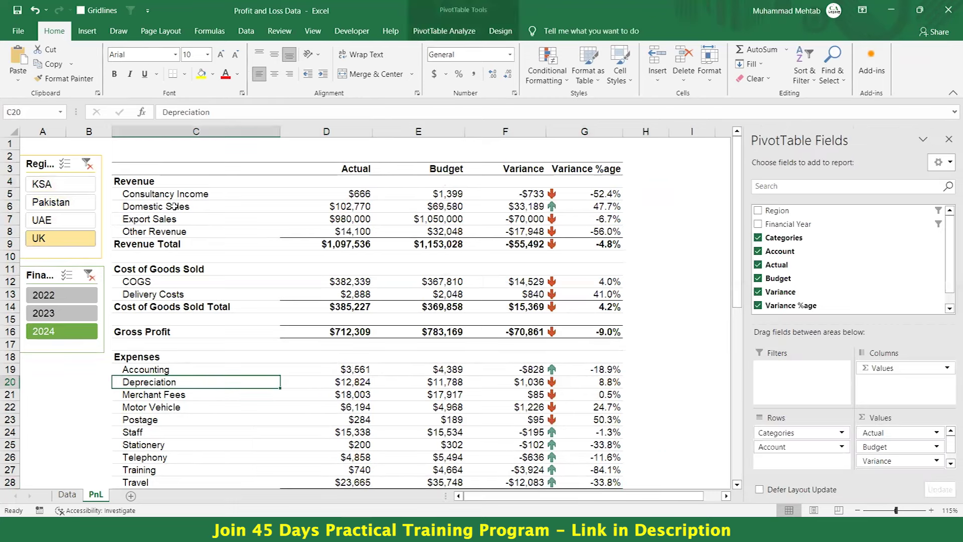
key("ctrl+Page_Up")
key("Up")
key("Up")
key("Up")
key("Up")
key("Up")
key("Up")
key("Up")
key("Up")
key("Up")
key("Up")
key("Up")
key("Up")
key("Up")
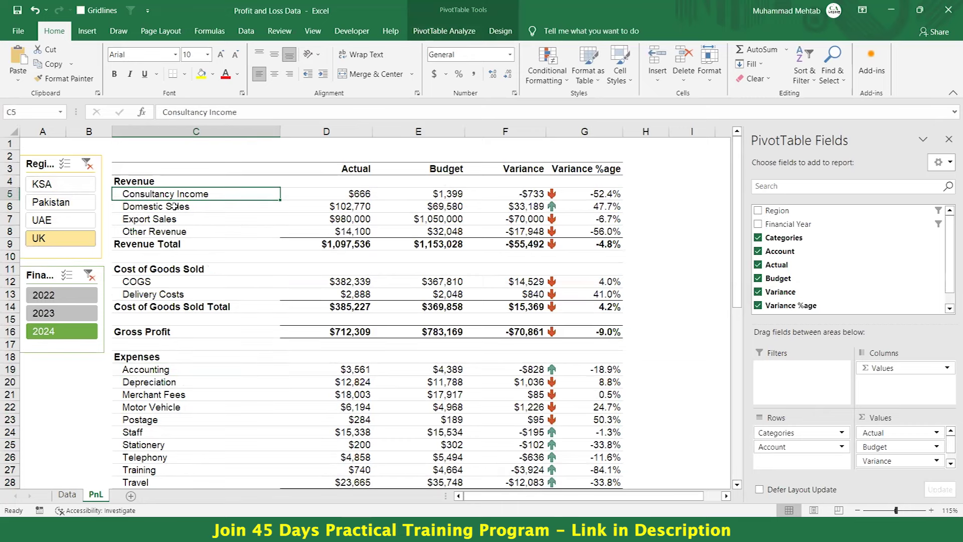
key("Down")
key("Down")
key("Down")
key("Down")
key("Down")
key("Down")
key("Down")
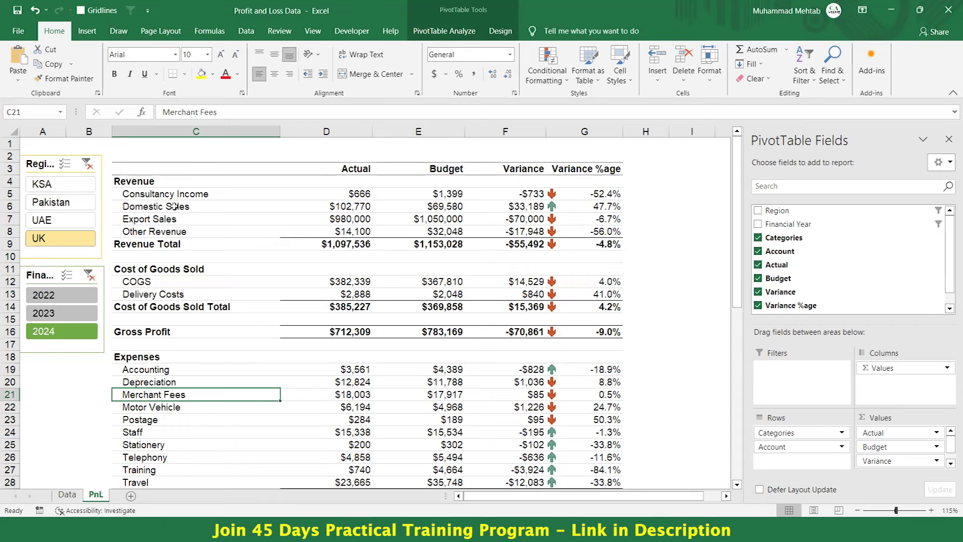
key("Down")
key("Down")
key("Down")
key("Down")
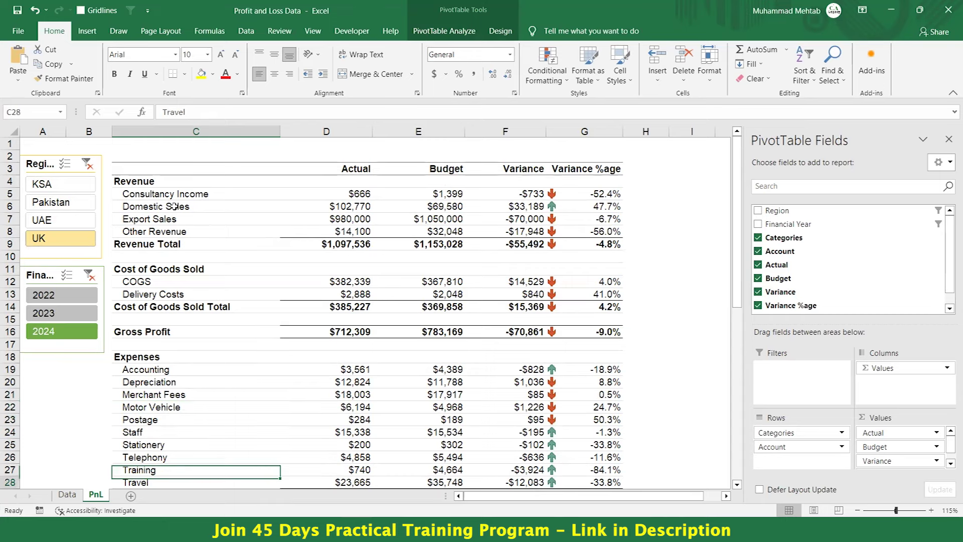
key("Down")
key("Down")
key("Down")
key("Up")
key("Up")
key("Up")
key("Up")
key("Up")
key("Up")
key("Up")
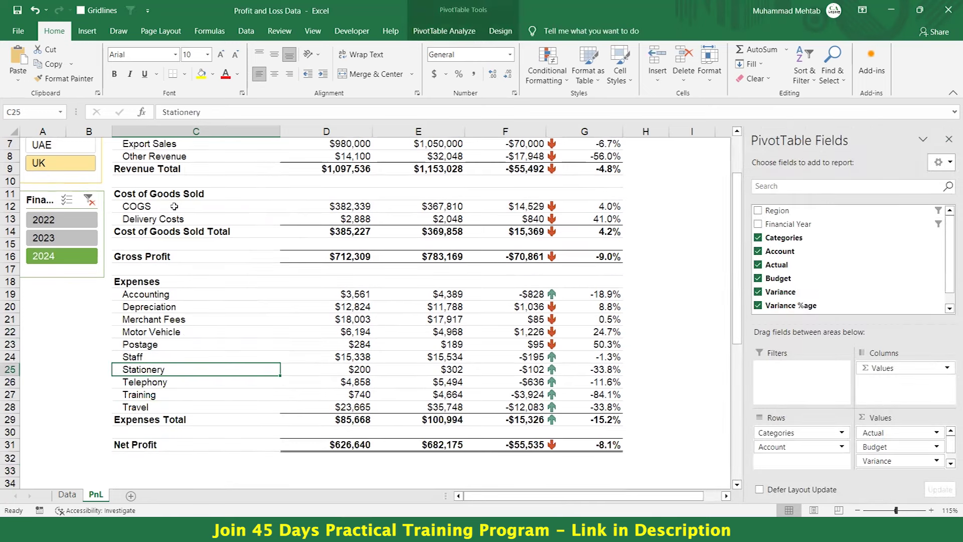